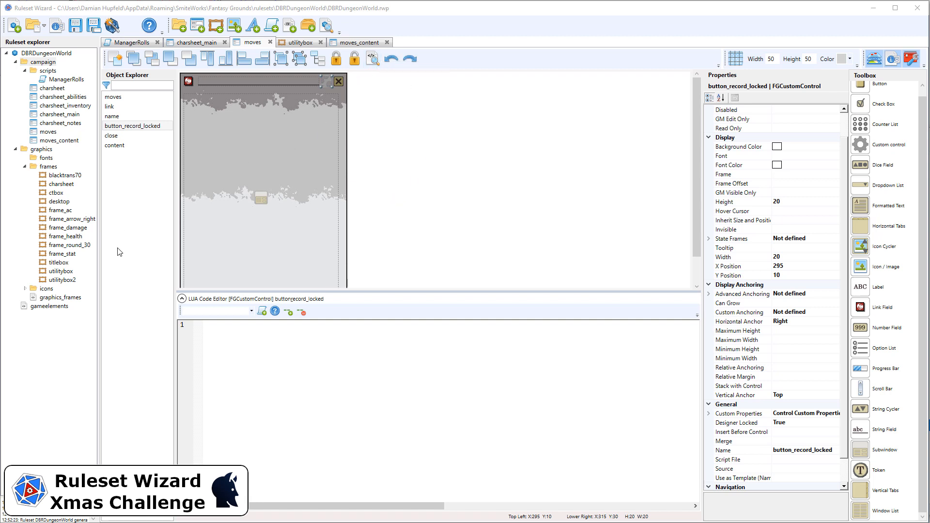
Add a new top-level folder named scripts to the ruleset project
left_click(44, 53)
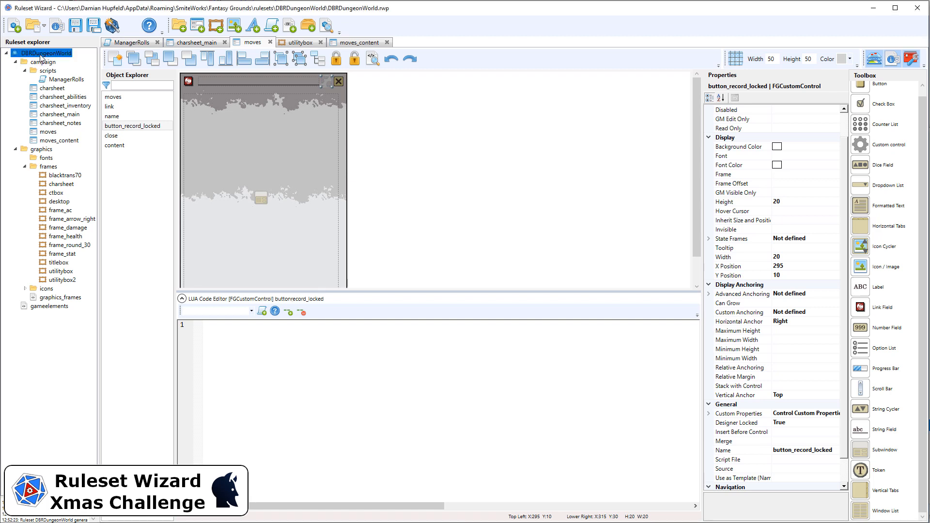
left_click(179, 27)
type("scripts")
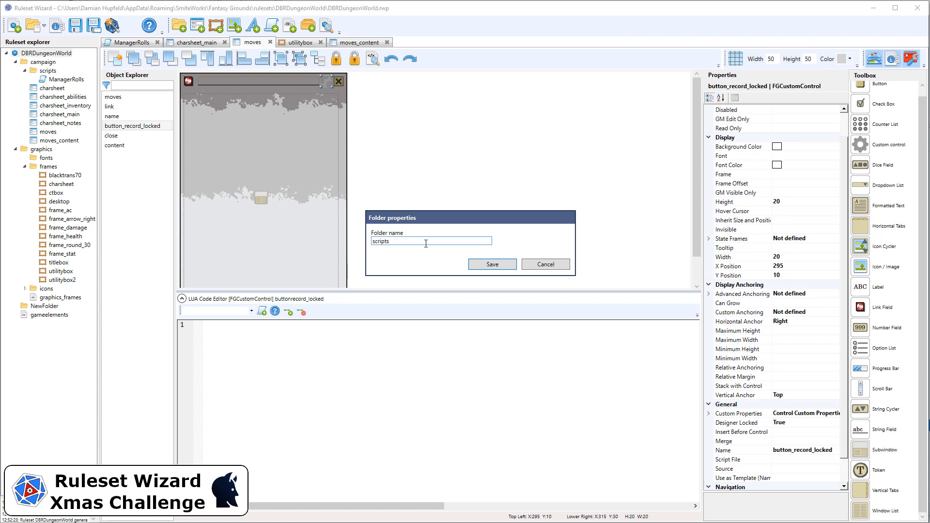
left_click(477, 264)
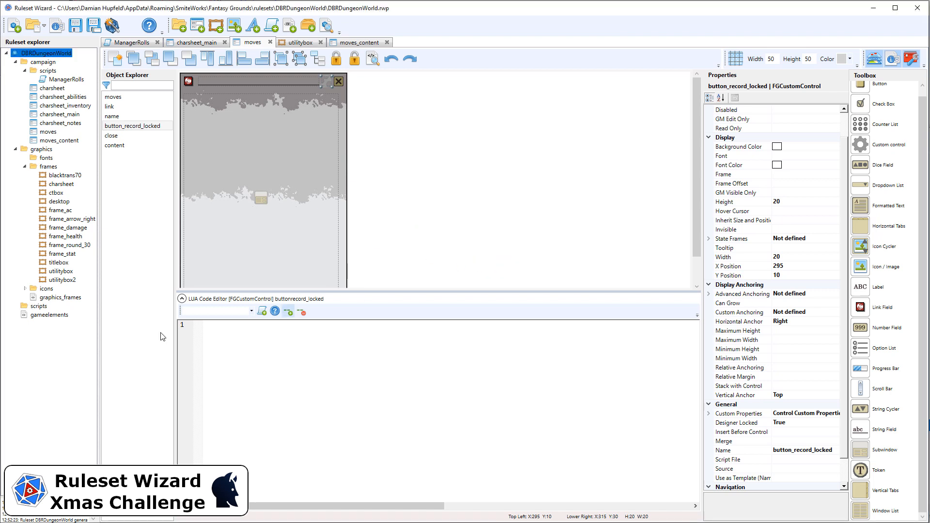
Add another top-level folder named strings to the project
left_click(179, 30)
type("str")
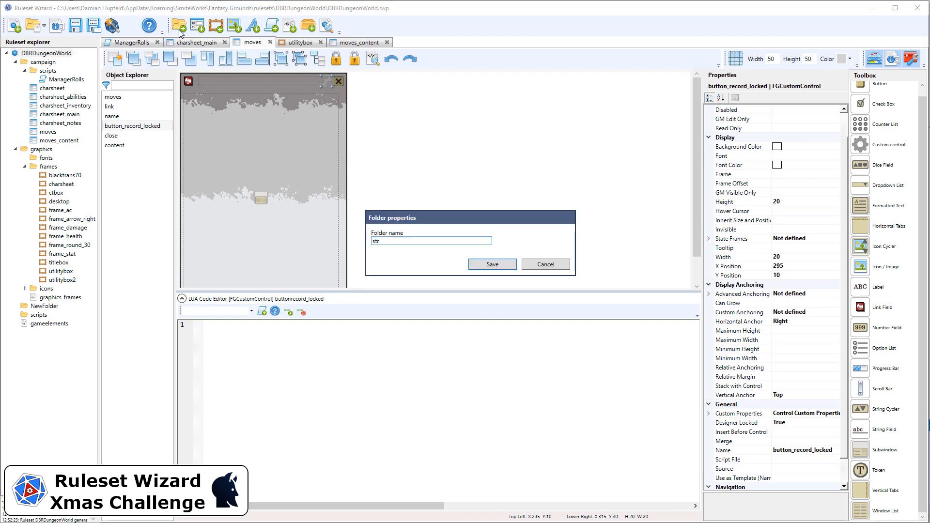
type("ings")
key("Return")
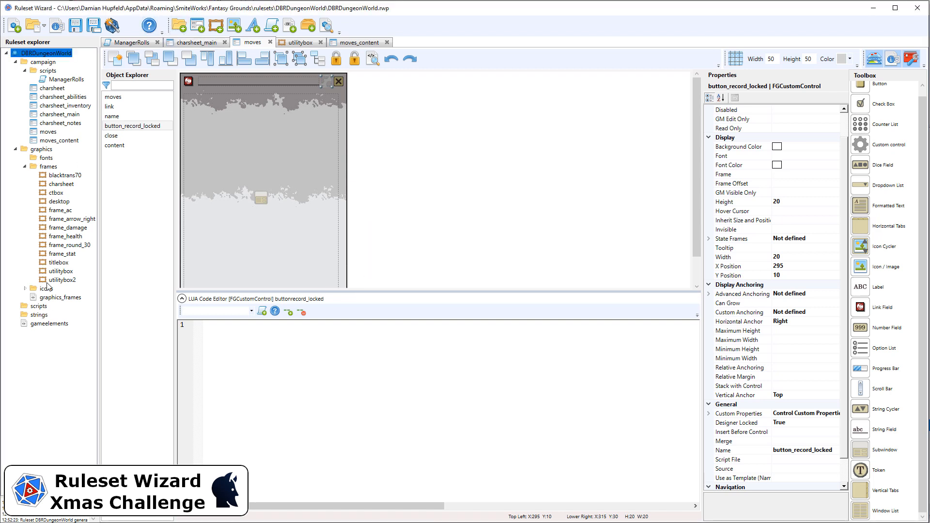
Create a new script named DataLibrary inside the scripts folder
left_click(38, 306)
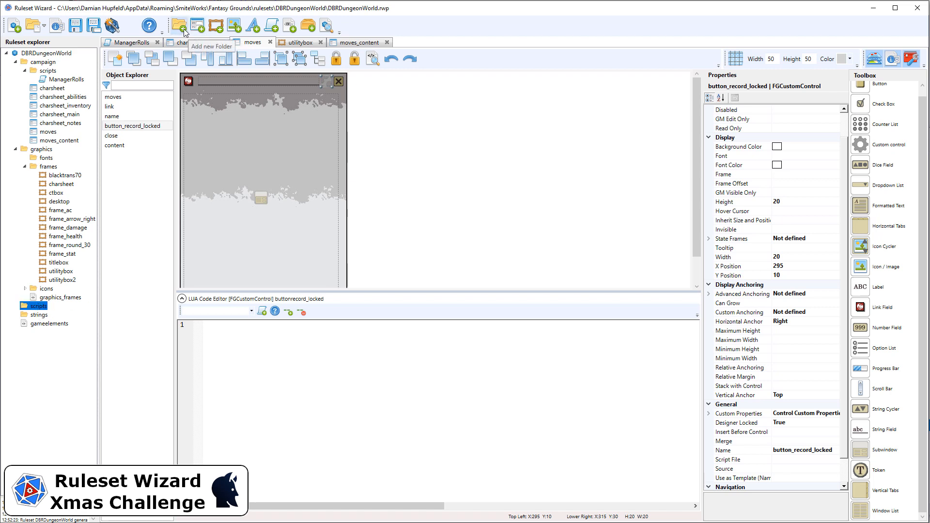
left_click(274, 29)
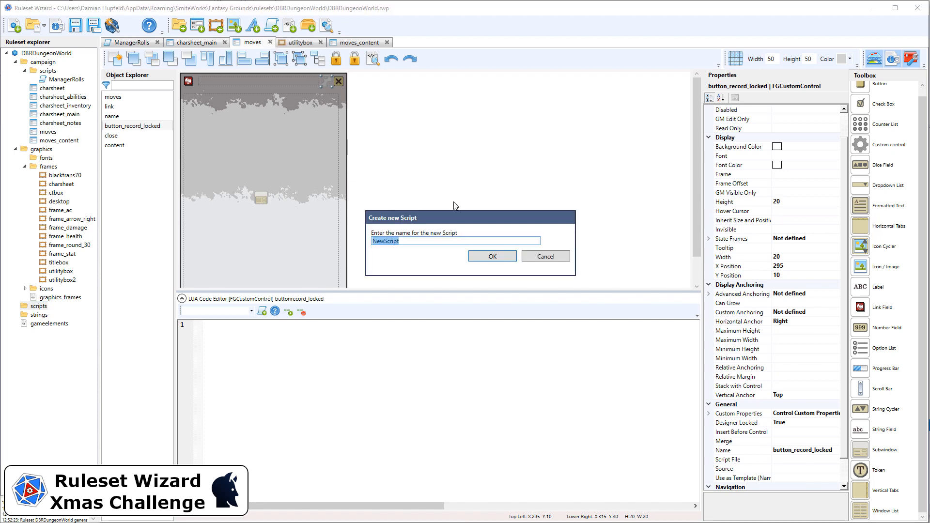
type("DataLibrary")
left_click(496, 256)
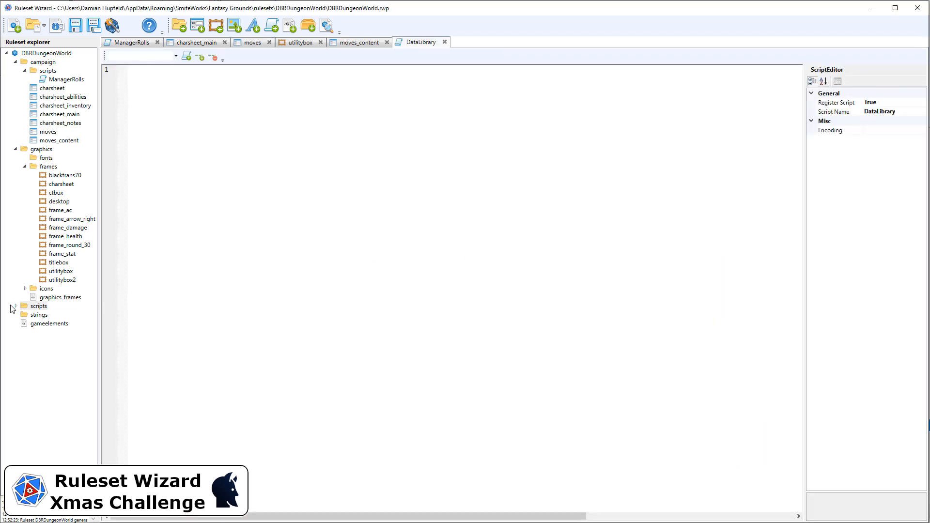
Open the DataLibrary script and write an onInit function, pasting in the LibraryData.aRecords["moves"] record definition
left_click(15, 307)
left_click(44, 314)
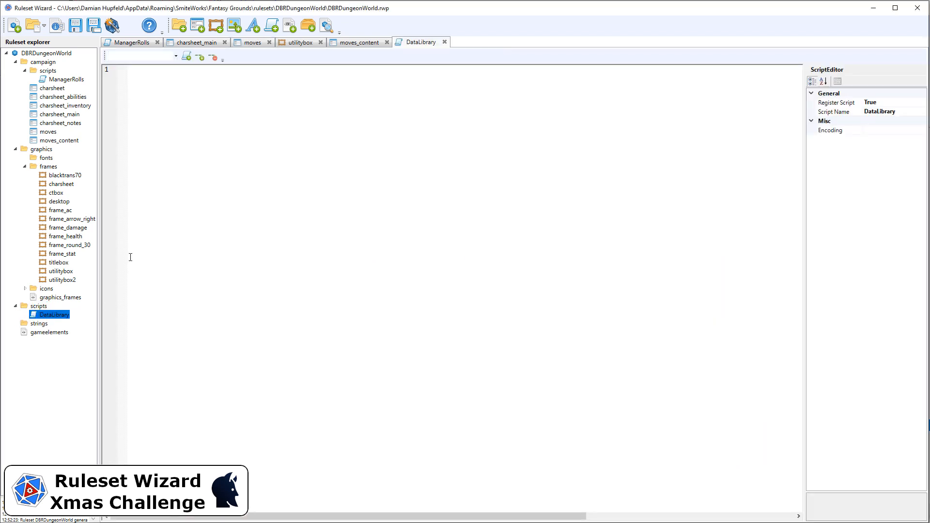
left_click(164, 143)
type("functio")
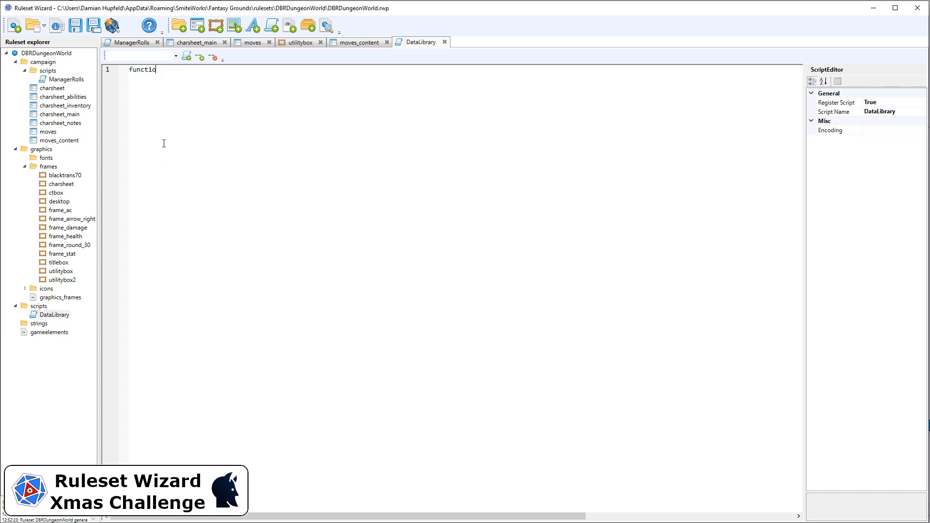
type("n onInit()")
key("Return")
key("Return")
type("LibraryData.aRecords[\"moves\"] = { \tbExport = true, \taDataMap = { \"moves\", \"reference.move\" }, \tsRecordDisplayClass = \"moves\", \tsSidebarCategory = \"player\", -- standard categories are: \"campaign\", \"player\", \"create\" \t}")
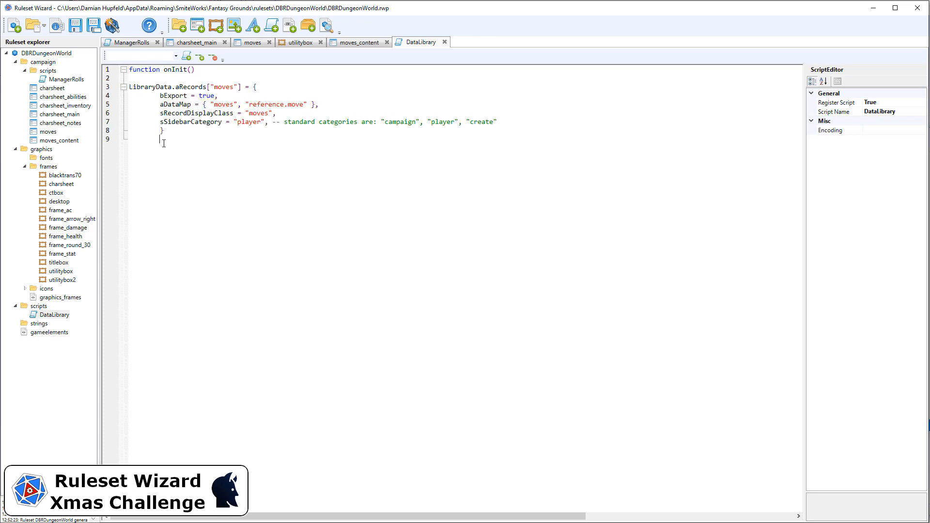
Close the onInit function with an end line
key("Return")
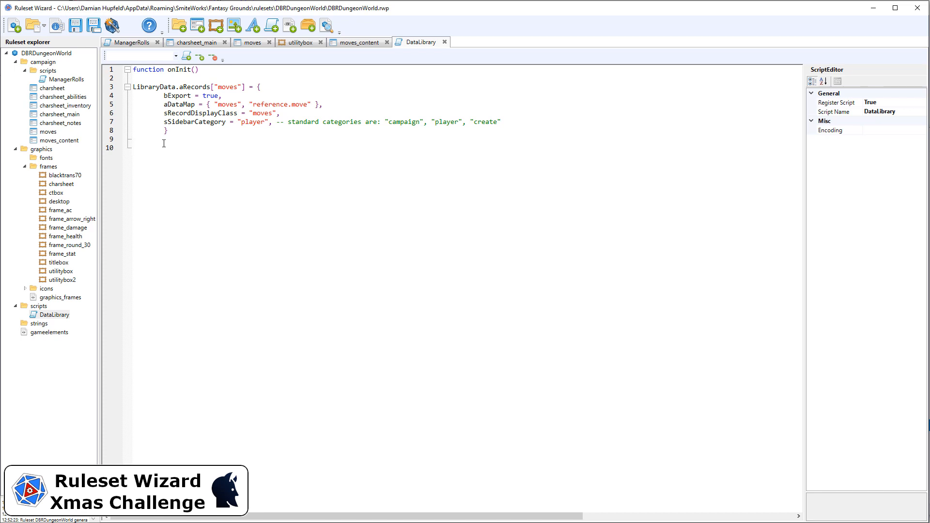
type("end")
key("Return")
Re-indent the record definition's property lines inside the onInit function
key("shift+Down")
key("shift+Down")
key("shift+Down")
key("shift+Down")
key("shift+Down")
key("shift+Tab")
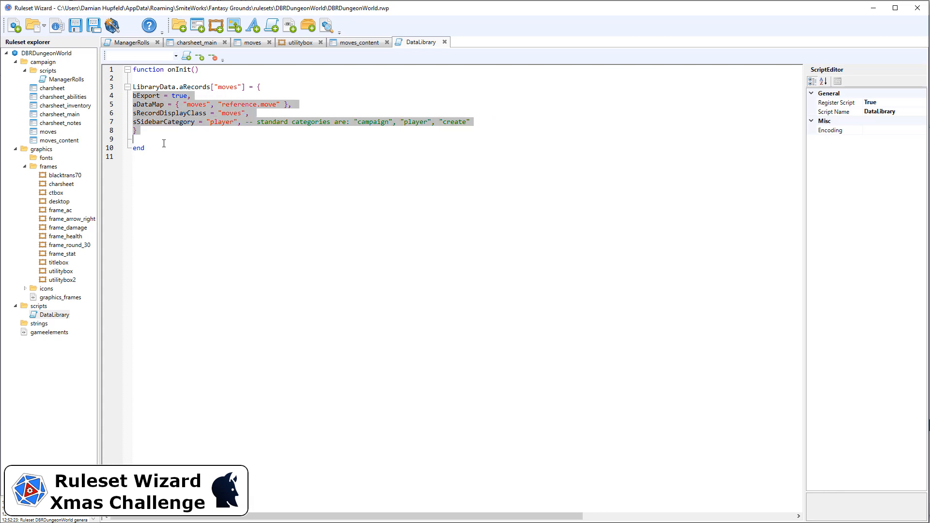
key("Tab")
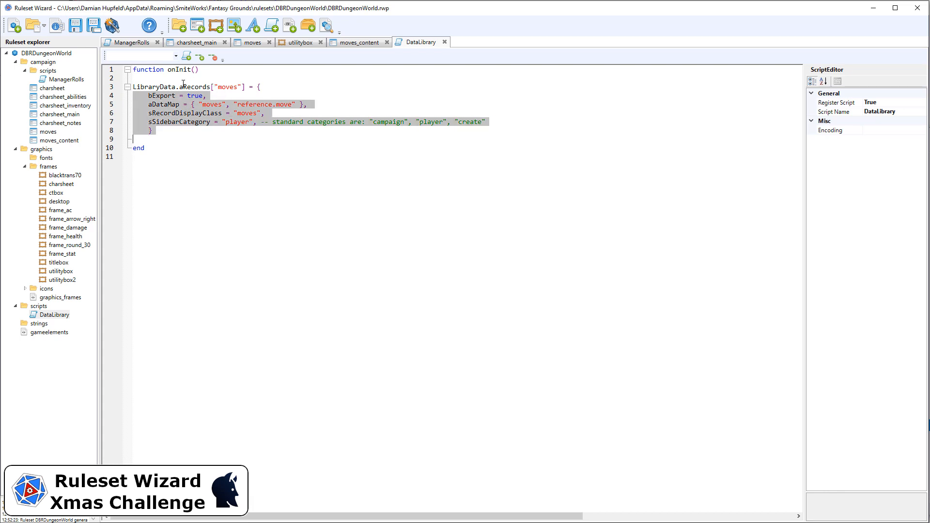
left_click(223, 87)
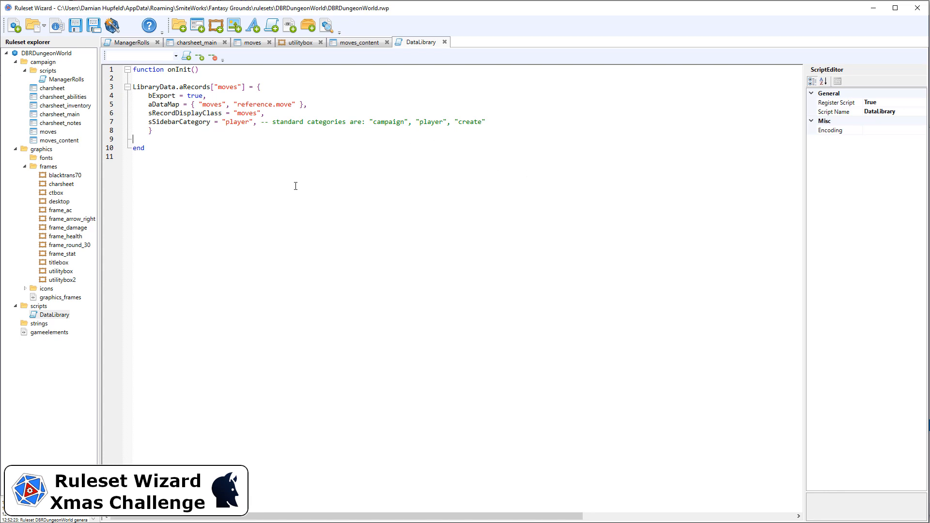
Add a new XML file named strings_sidebar to the strings folder
left_click(40, 324)
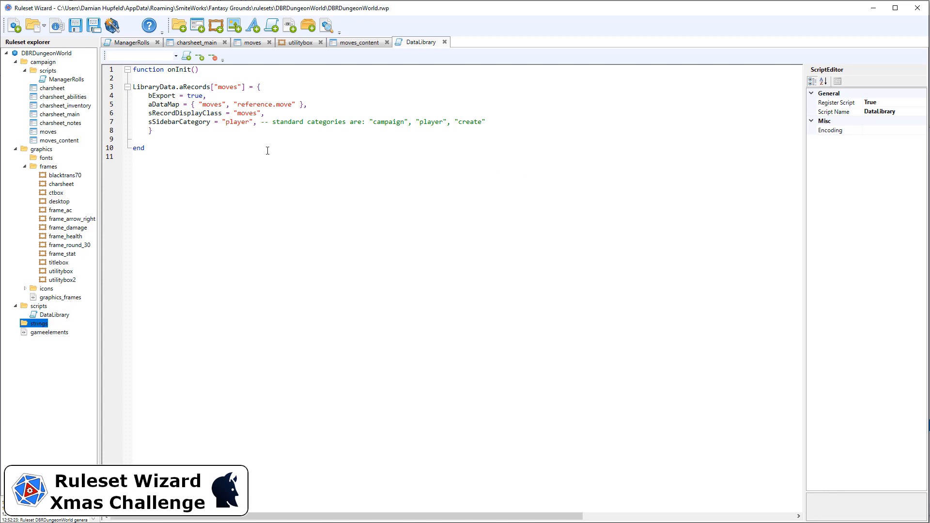
left_click(287, 30)
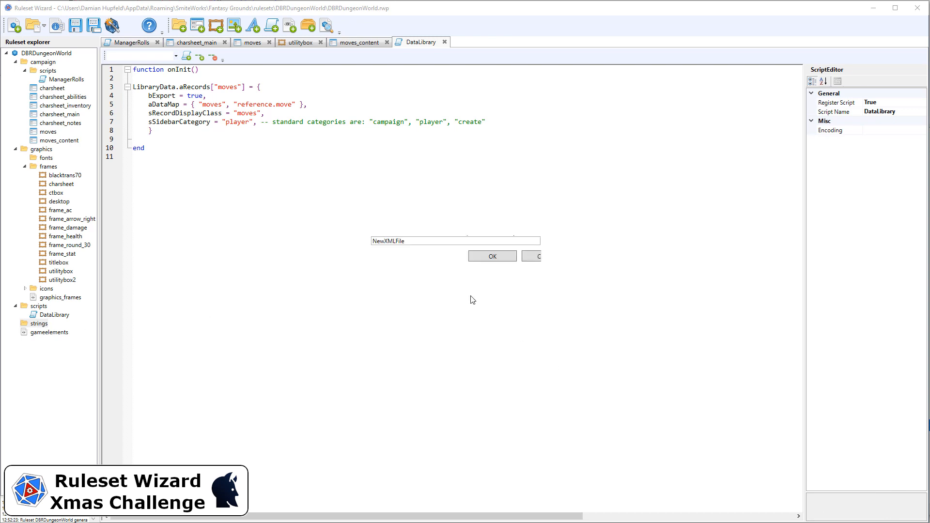
left_click(408, 249)
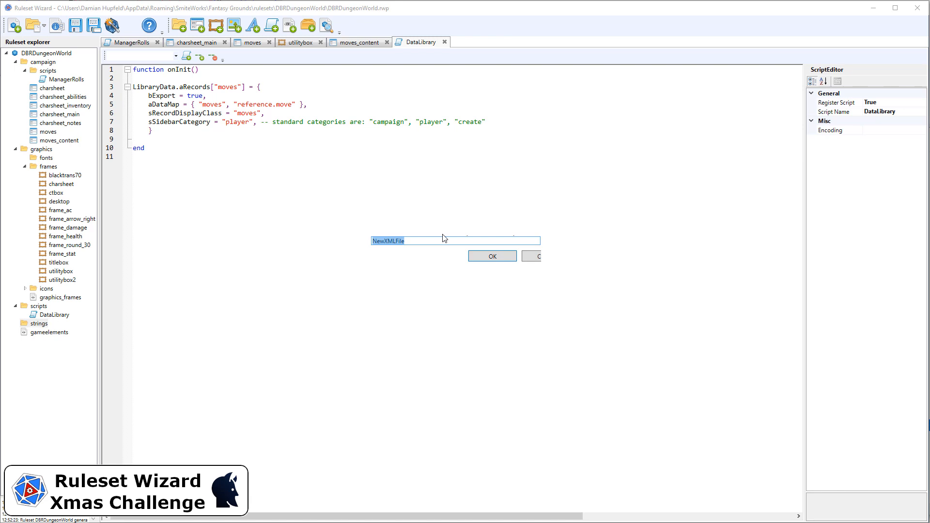
type("strings_sidebar")
key("Return")
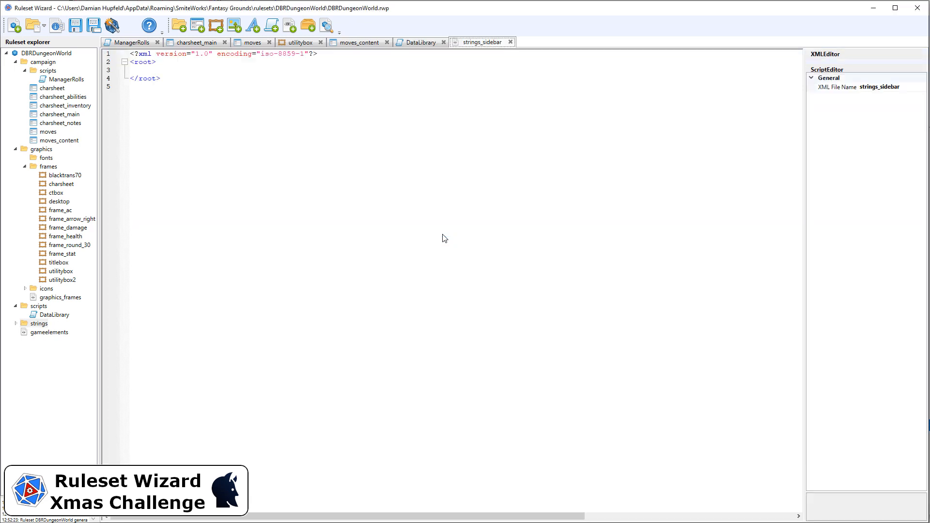
Paste a string element named library_recordtype_label_moves with the text Moves inside the root element
left_click(138, 70)
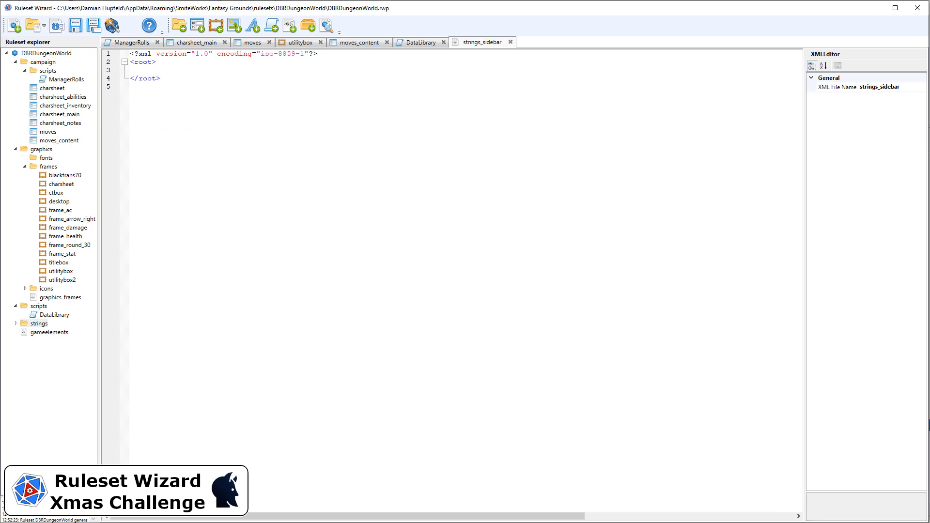
left_click(179, 74)
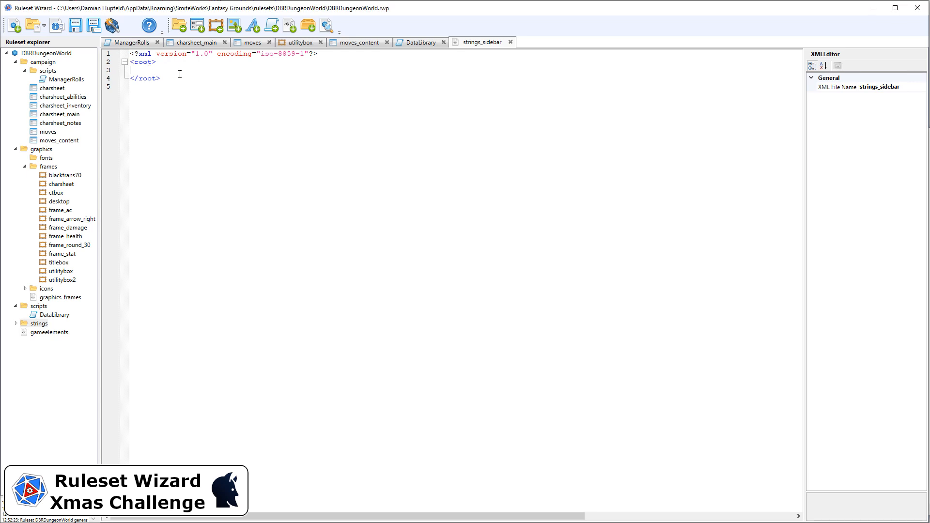
key("Delete")
key("Return")
type("<string name=\"library_recordtype_label_moves\">Moves</string>")
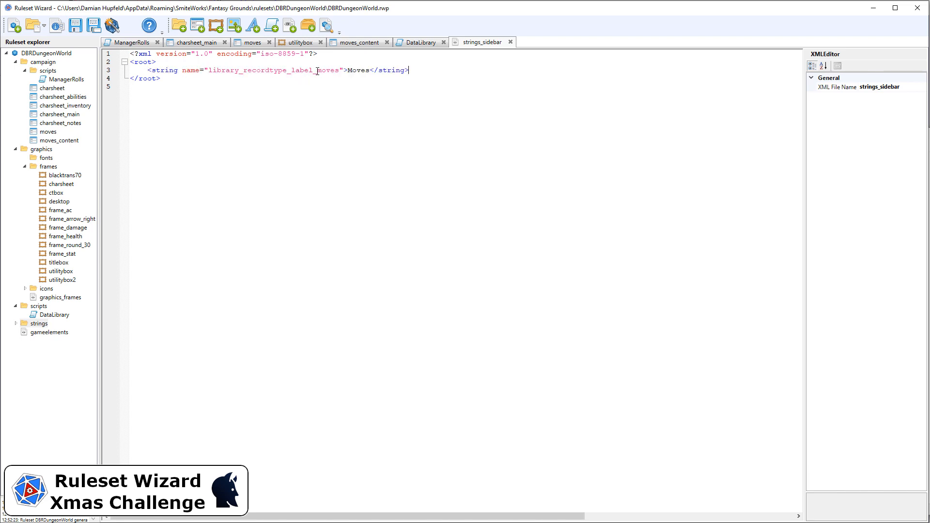
Compare the string name's moves suffix and label with the record key in the DataLibrary script
left_click_drag(317, 70, 340, 71)
left_click(410, 44)
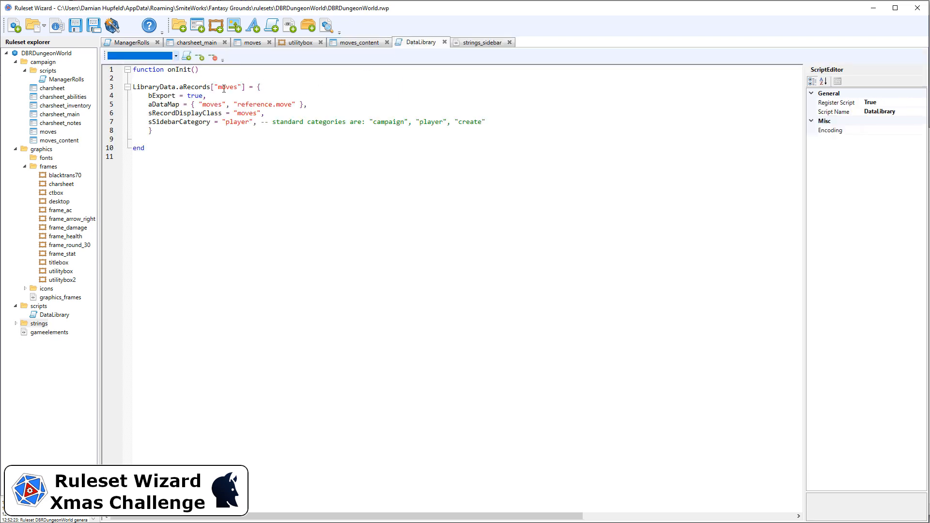
left_click(466, 46)
left_click_drag(350, 71, 372, 69)
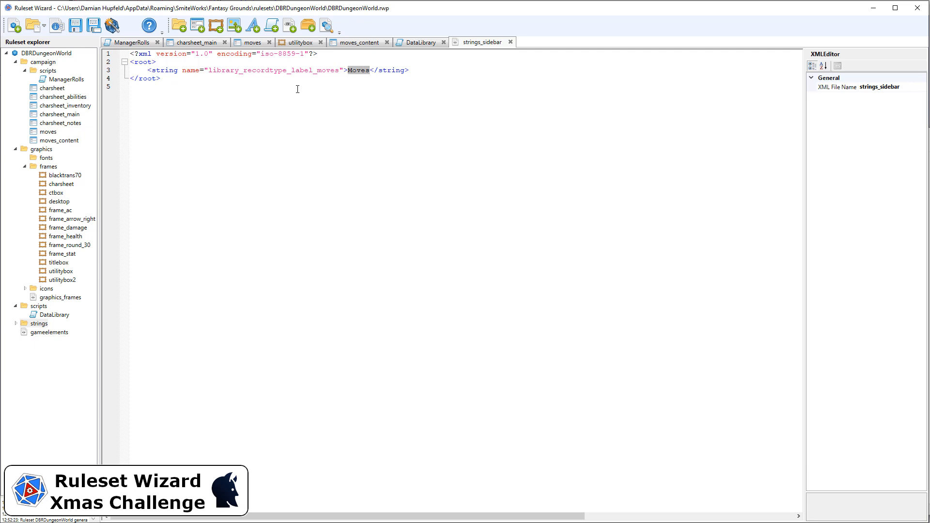
left_click(184, 93)
Launch the ruleset in Fantasy Grounds, open the Moves list from the sidebar and add a new move
left_click(112, 26)
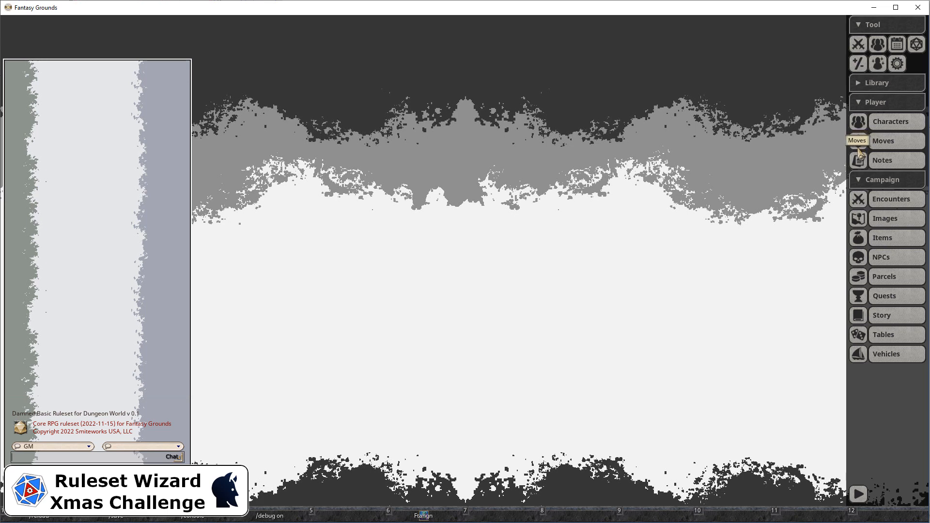
left_click(883, 144)
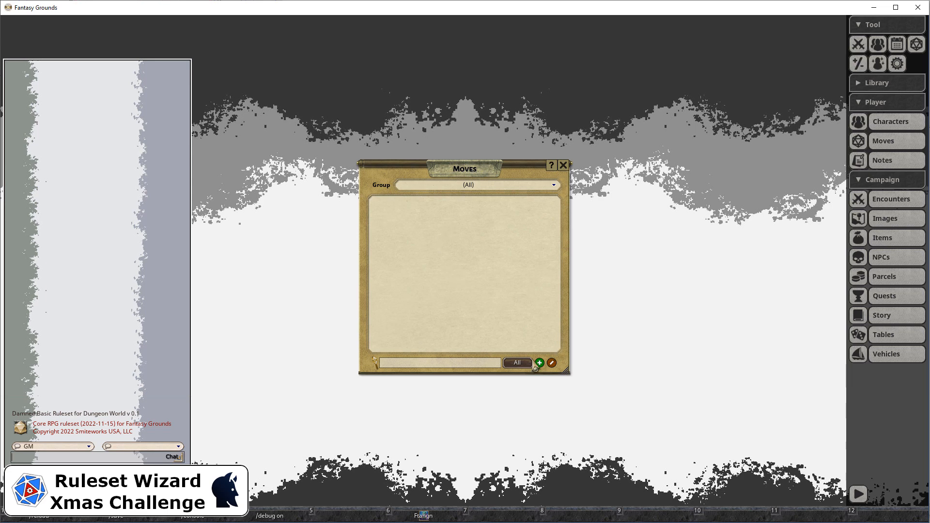
left_click(540, 363)
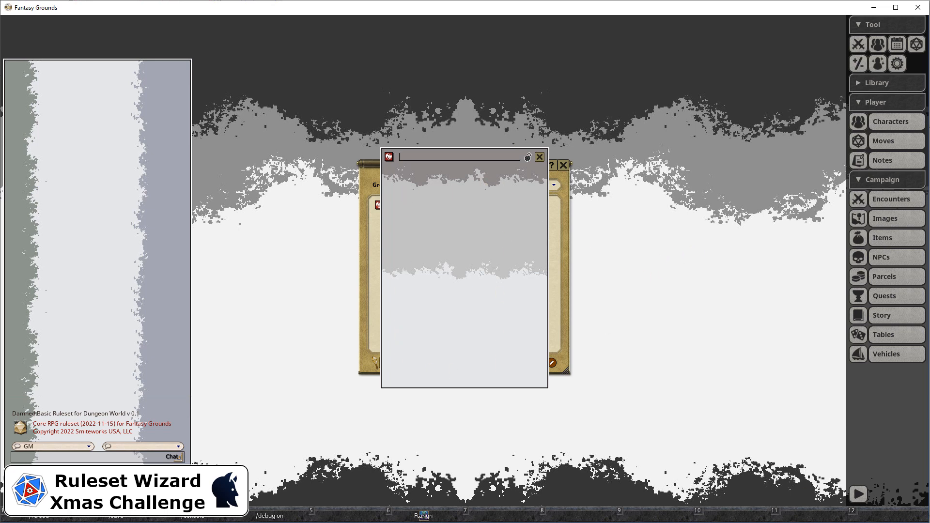
Switch back to Ruleset Wizard, open the moves_content window and add a Label control to it
key("alt+Tab")
left_click(243, 169)
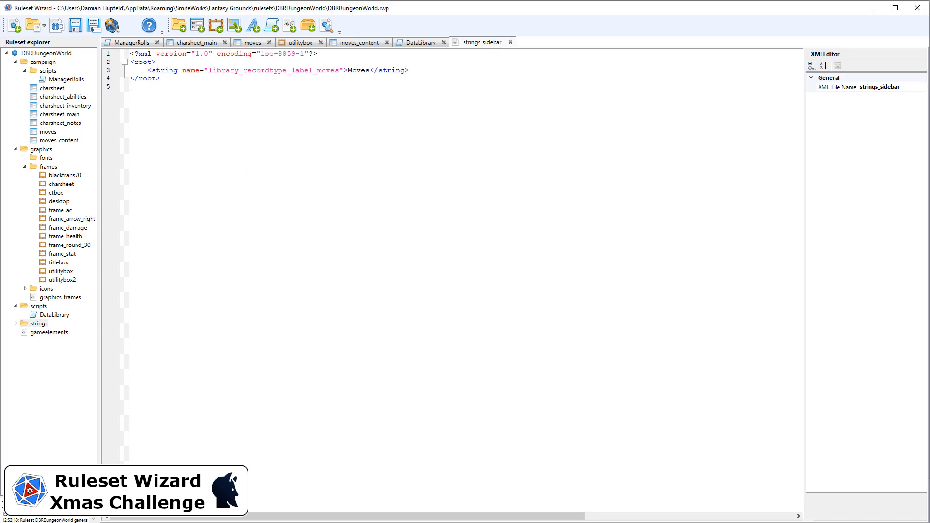
left_click(360, 44)
left_click(196, 110)
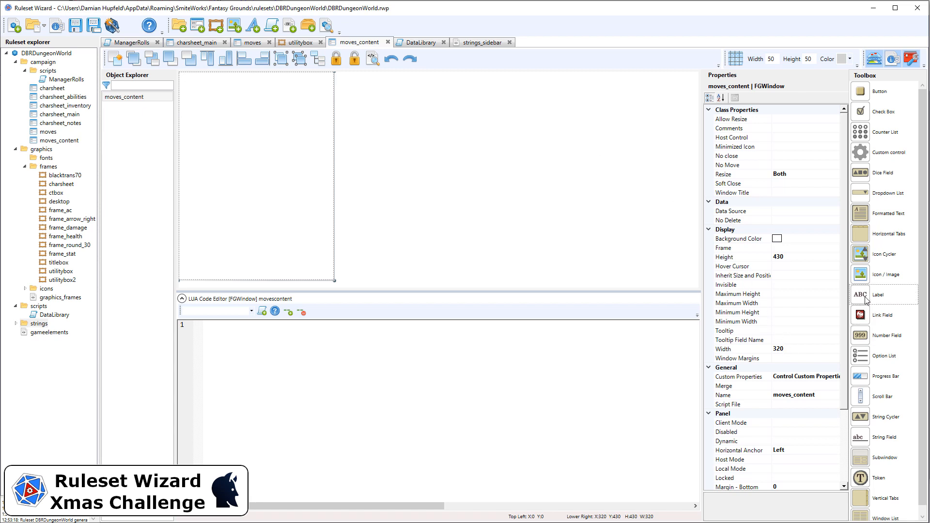
left_click_drag(867, 295, 297, 154)
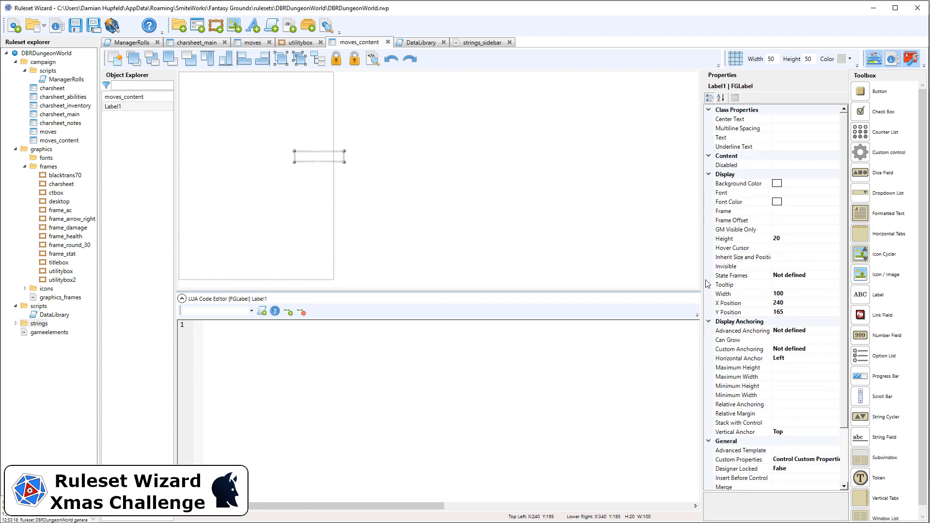
Set the label's text to Class and place it at X position 0 and Y position 0
left_click(784, 138)
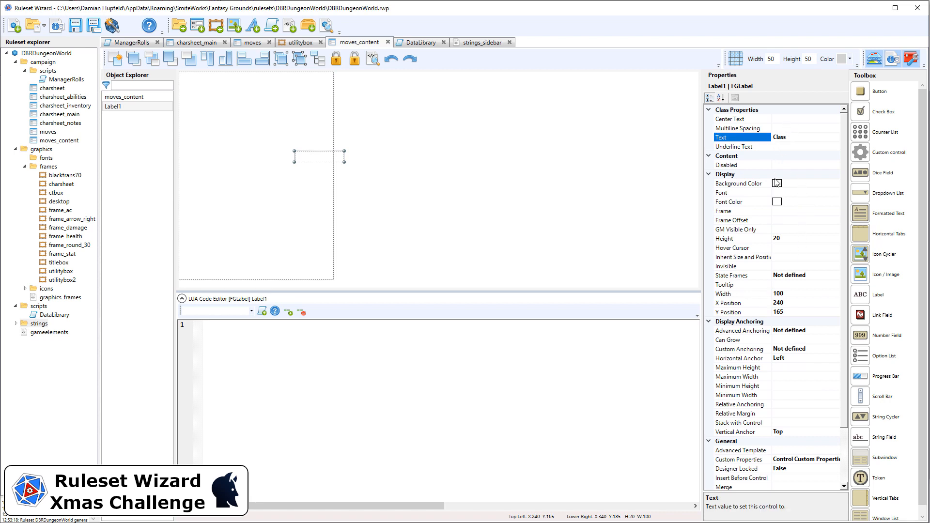
left_click(803, 304)
type("0")
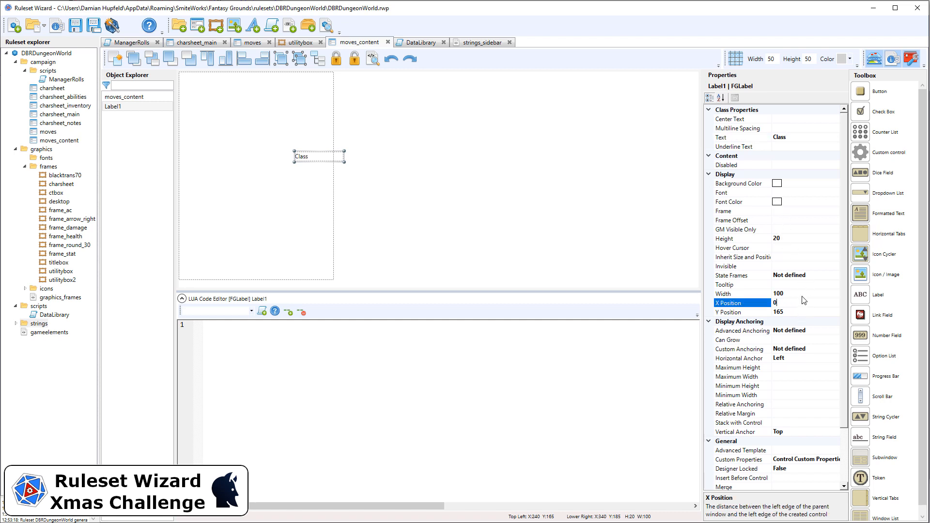
key("Return")
left_click(803, 311)
type("0")
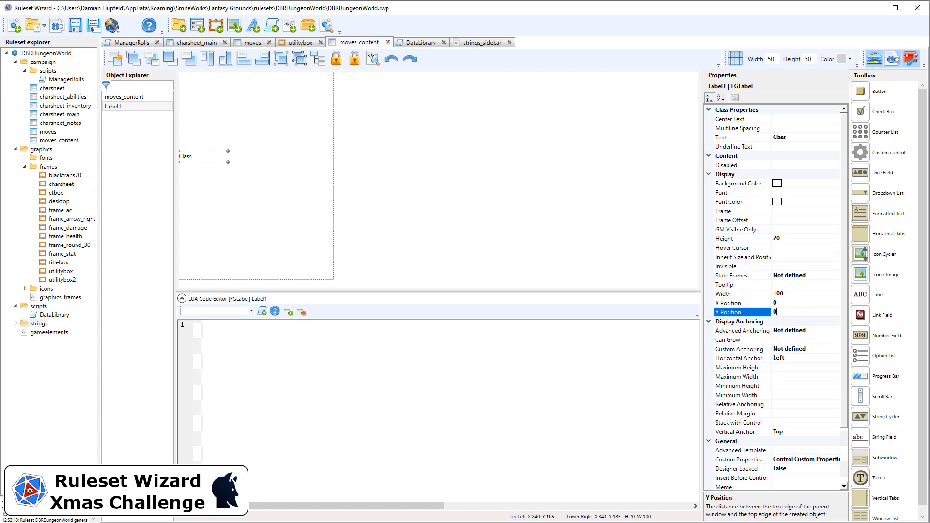
key("Return")
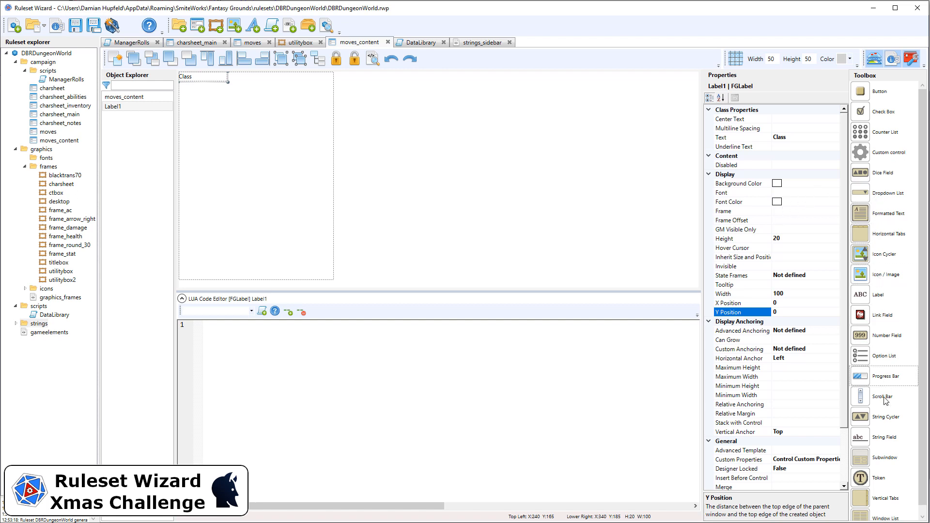
Add a String Field control to the moves_content window below the Class label
left_click(885, 435)
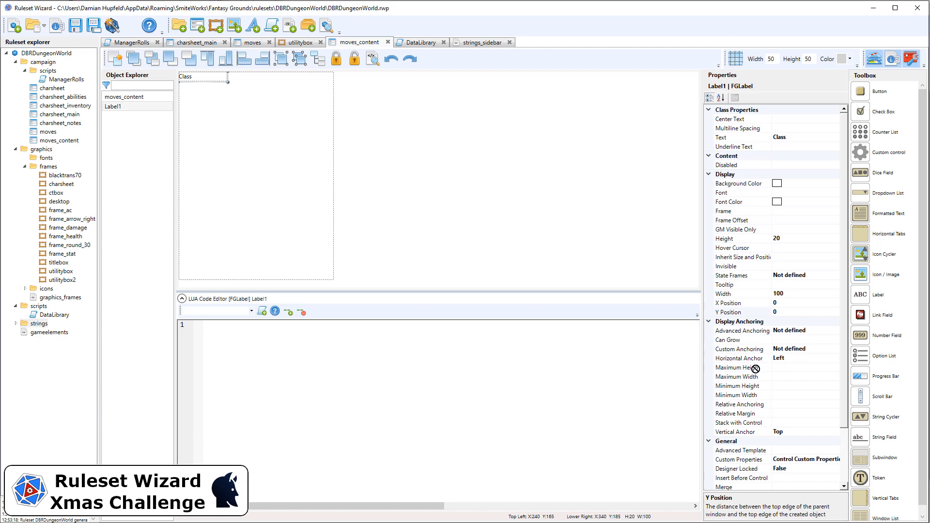
left_click(290, 158)
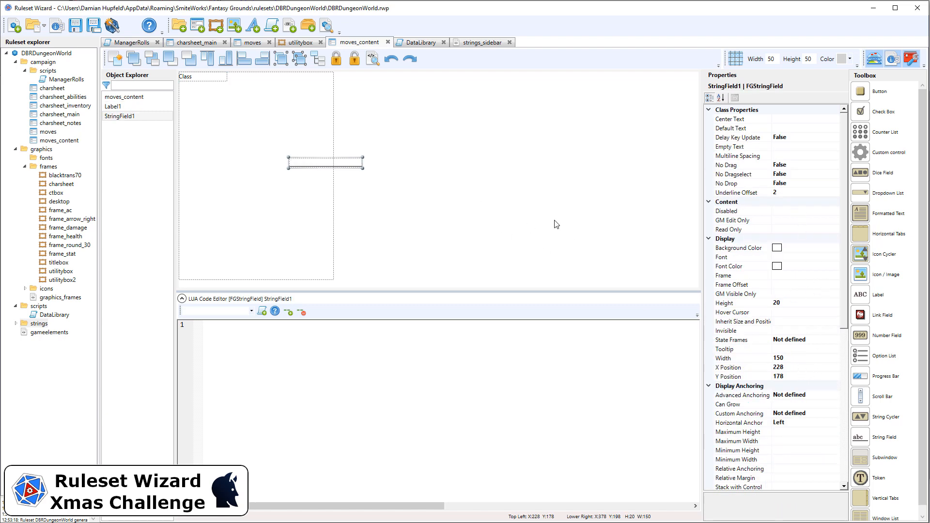
Lock the Class label in place and rename it class_label
left_click_drag(252, 95, 155, 63)
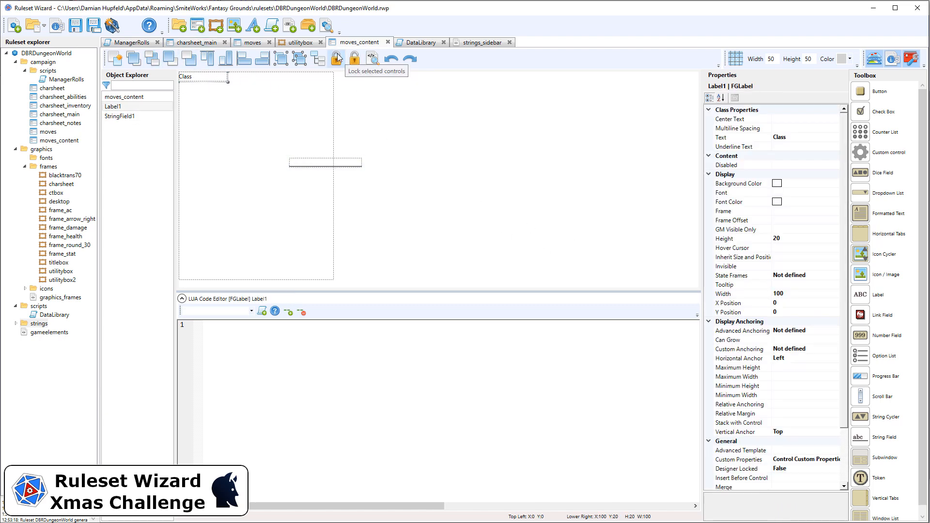
left_click(336, 58)
left_click(387, 120)
left_click(195, 74)
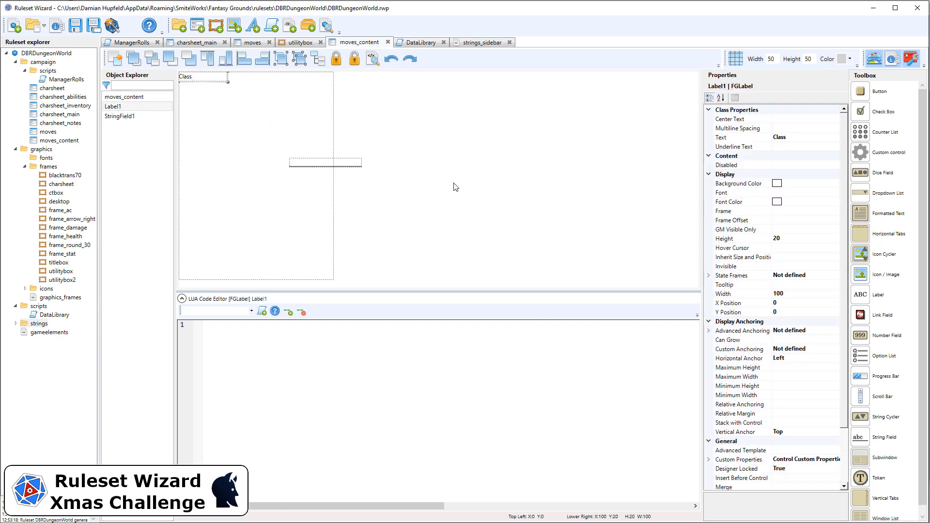
scroll(795, 375, "down", 2)
left_click(809, 431)
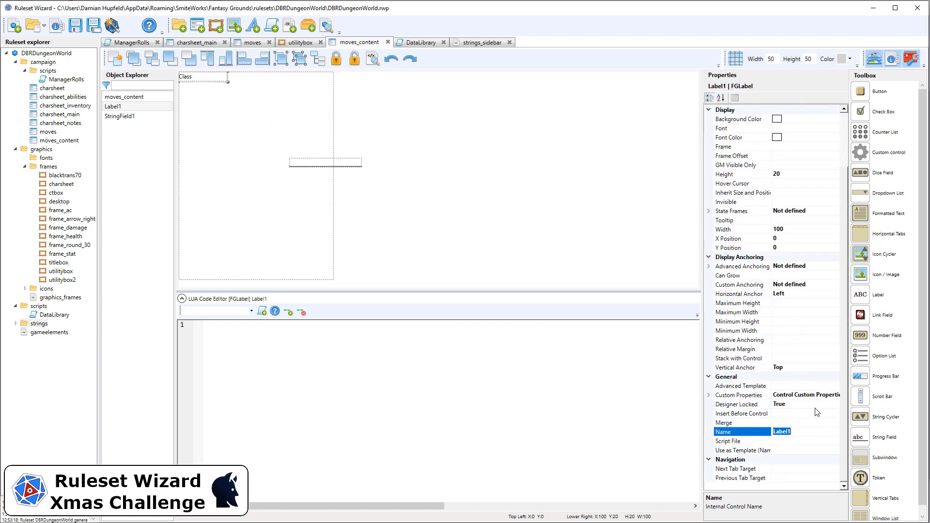
type("class_l")
Rename the new string field to class
left_click(462, 177)
left_click(309, 163)
scroll(778, 360, "down", 6)
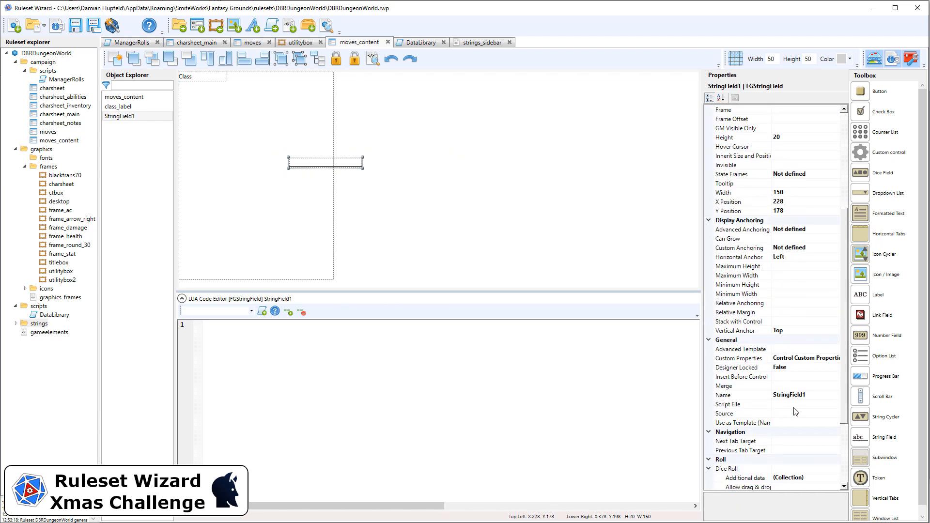
left_click(816, 394)
type("class")
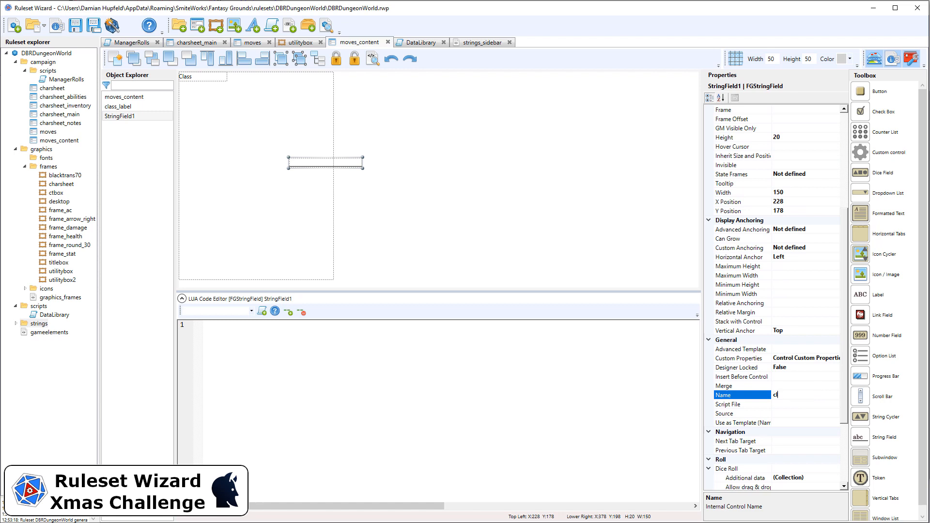
Position the class field at X 105 and Y 0
left_click(799, 204)
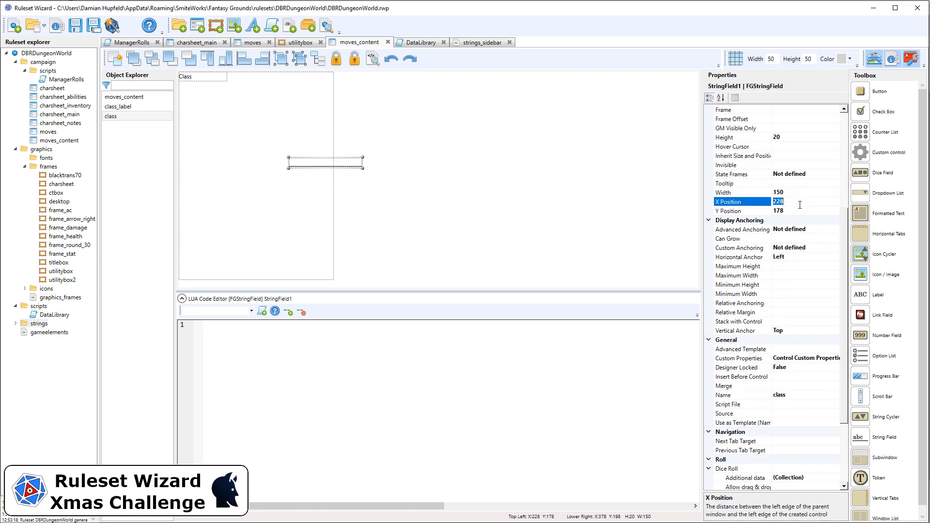
type("105")
left_click(796, 211)
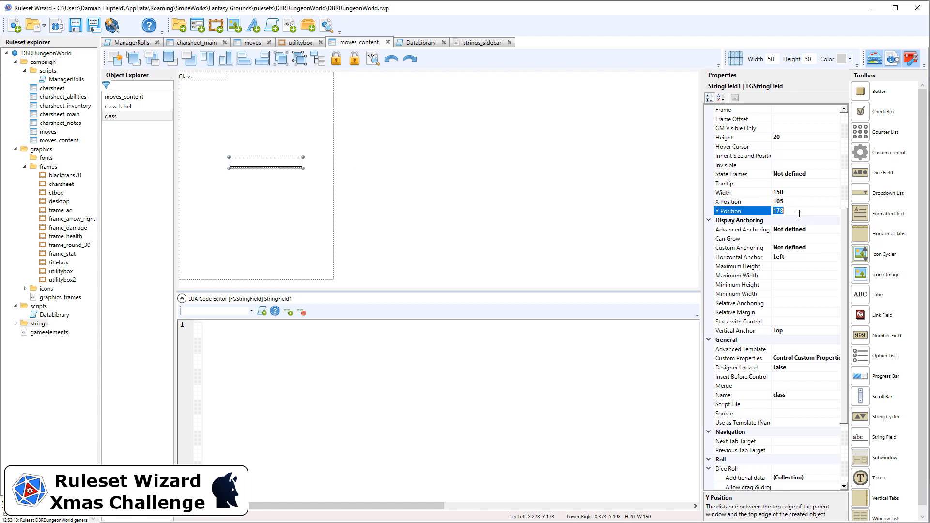
type("0")
key("Return")
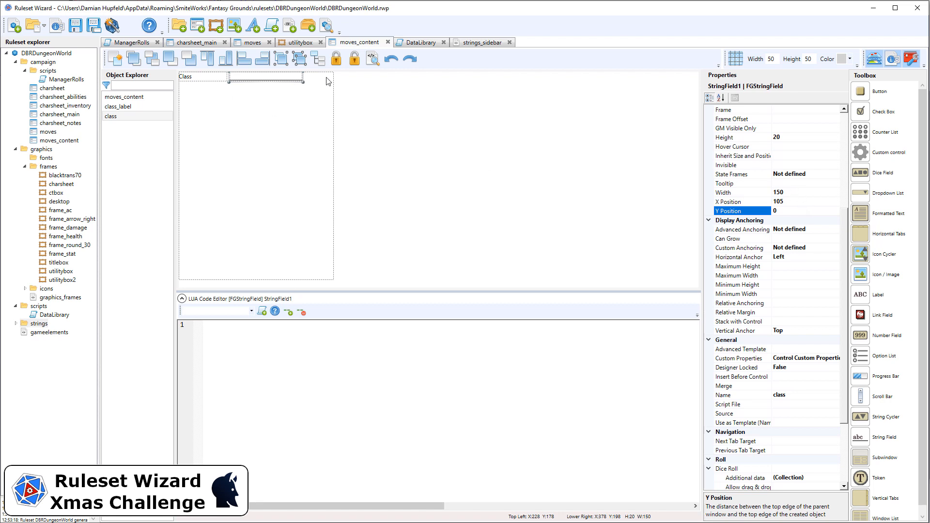
Set the class field's width to 215 and its horizontal anchor to Both
left_click(792, 192)
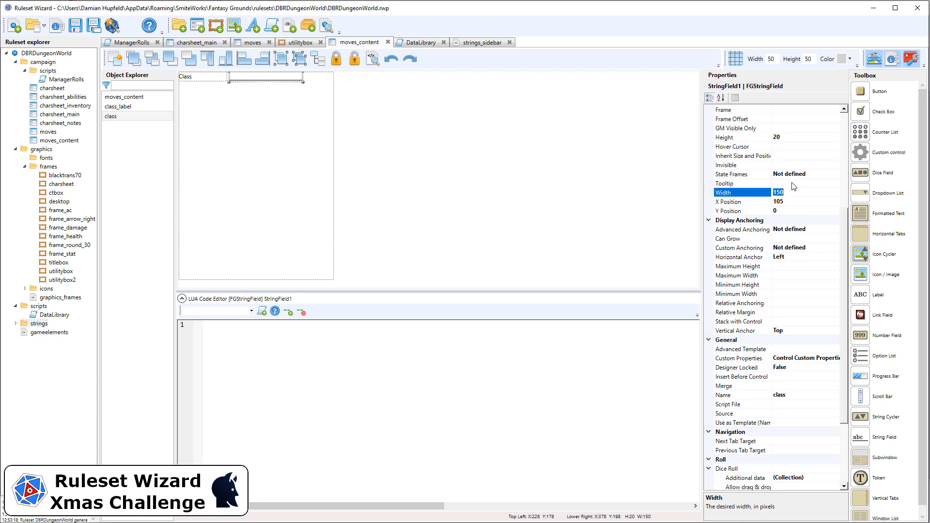
type("190")
key("Return")
double_click(799, 192)
type("215")
key("Return")
left_click(781, 257)
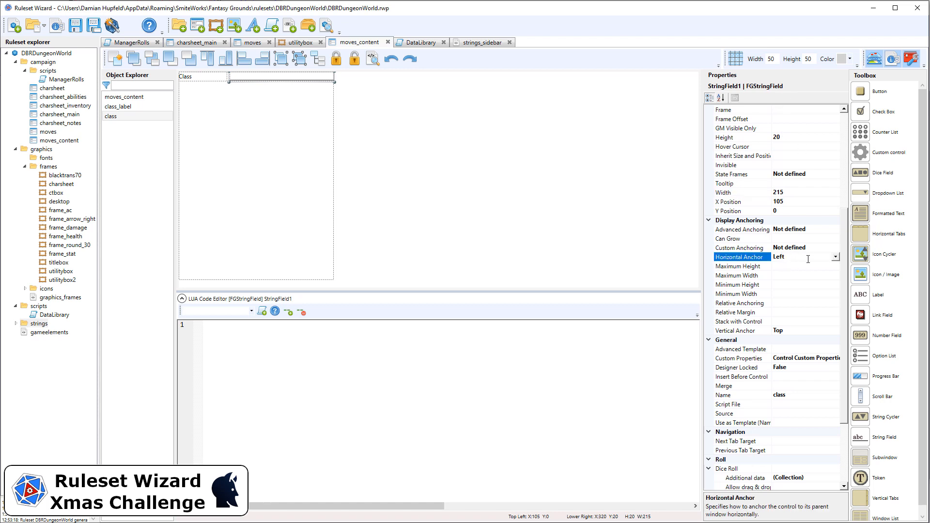
double_click(807, 259)
Copy the Class label and class field, paste the copies and nudge them down to Y 25
left_click_drag(352, 112, 170, 57)
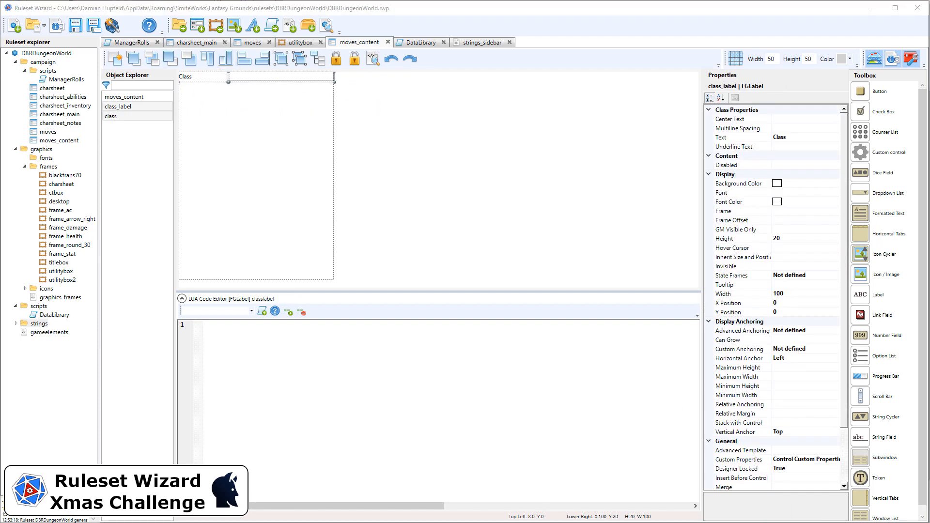
left_click(373, 14)
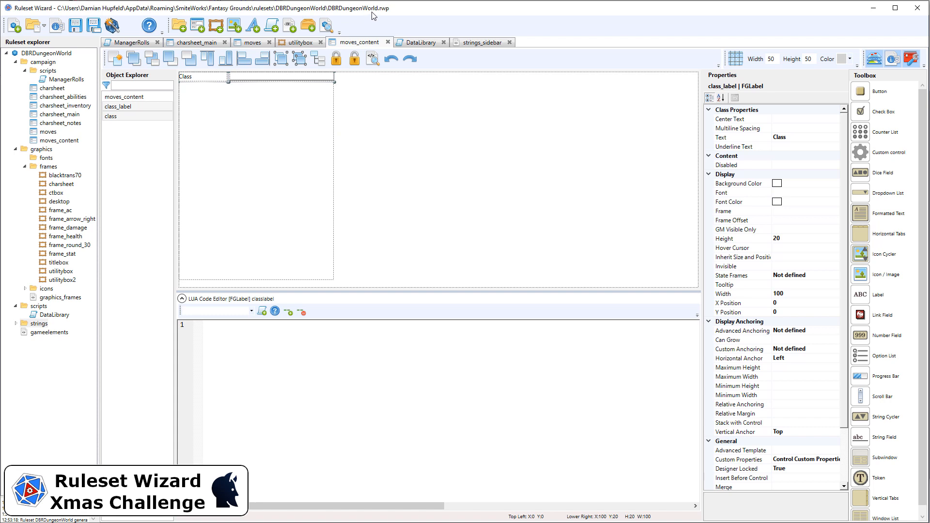
key("ctrl+v")
key("Left")
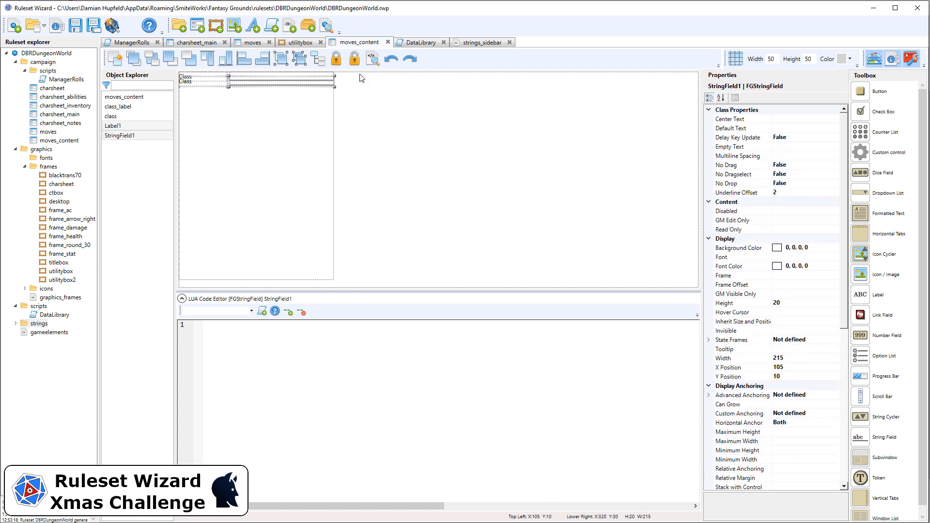
key("Down")
key("Down")
key("Down")
key("Down")
key("Down")
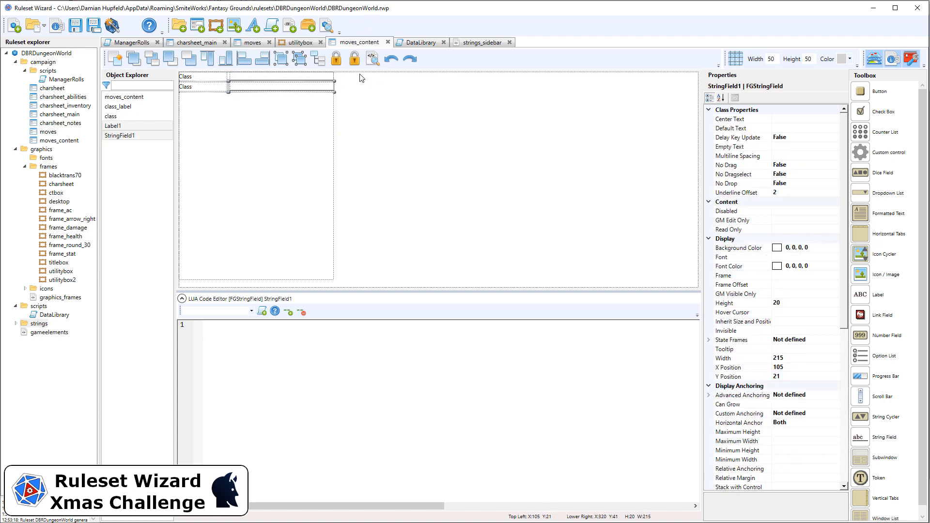
key("Down")
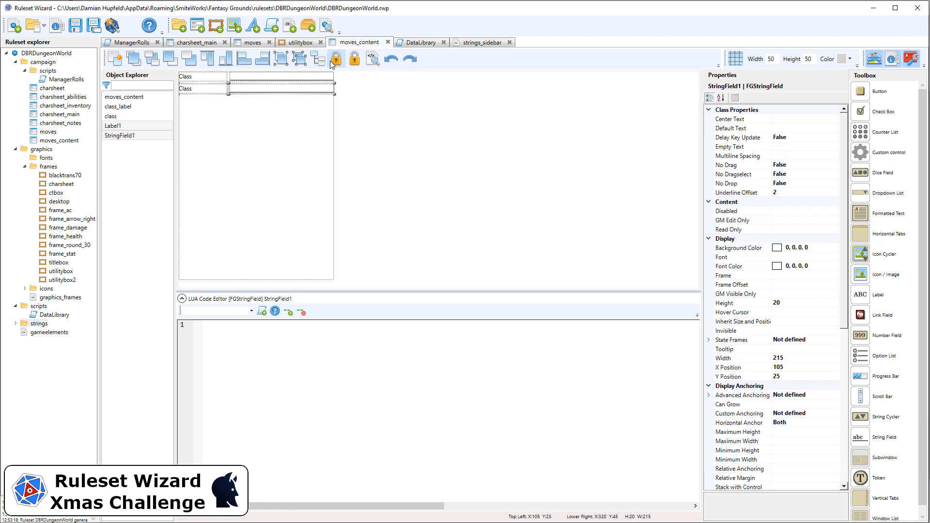
Change the copied label's text to Type and rename it type_label
left_click(370, 117)
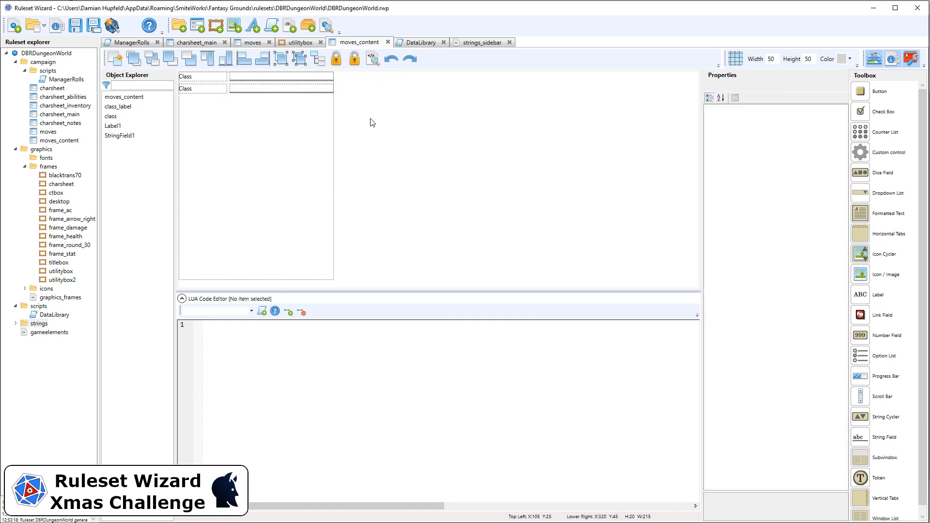
left_click(209, 89)
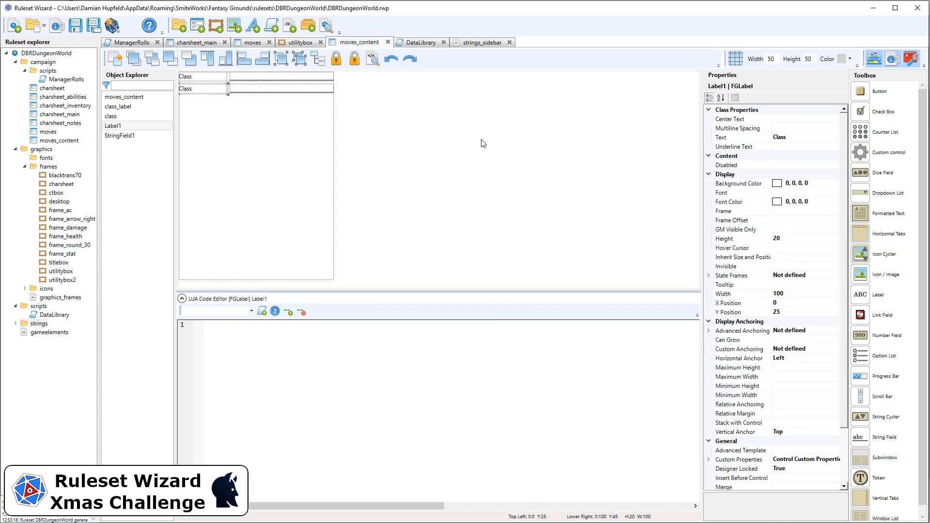
left_click(798, 137)
type("Type")
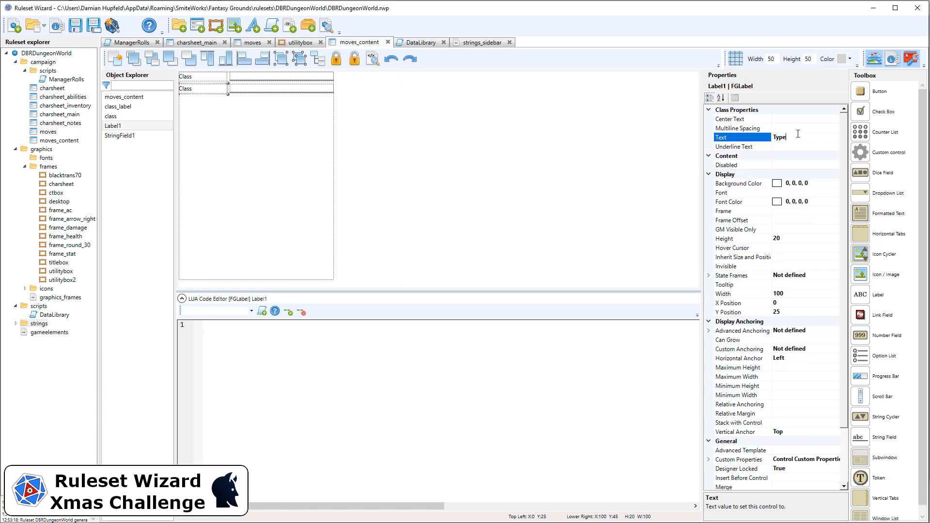
scroll(799, 407, "down", 2)
left_click(803, 431)
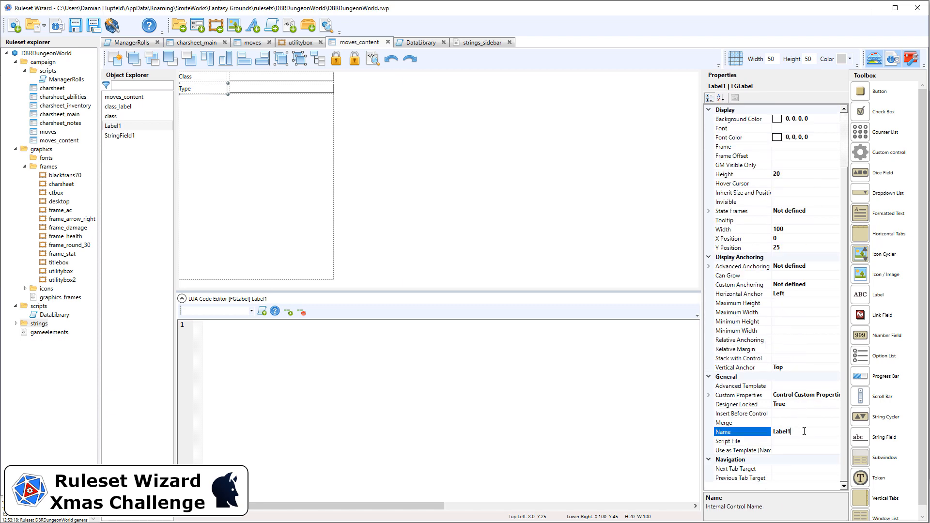
type("type_l")
Unlock and delete the copied string field beside the Type label
left_click_drag(368, 101, 229, 84)
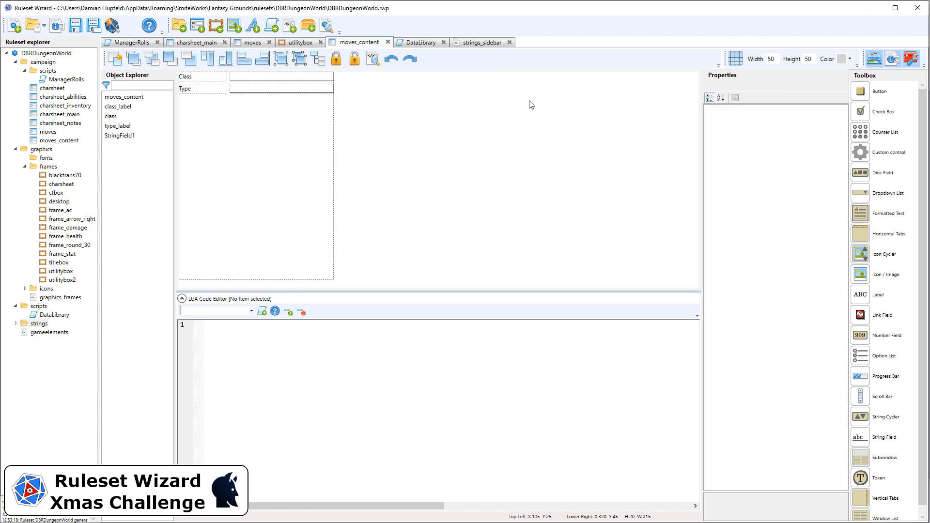
left_click_drag(390, 119, 210, 76)
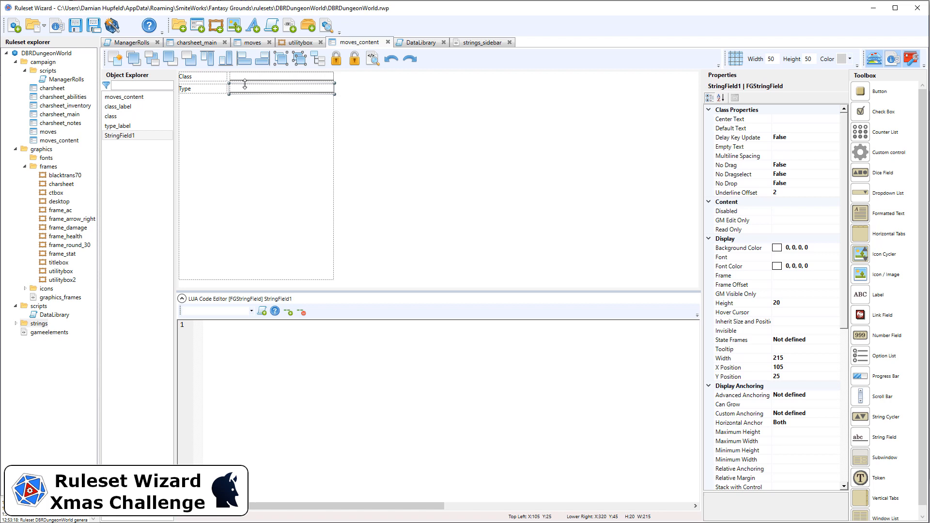
left_click(355, 60)
key("Delete")
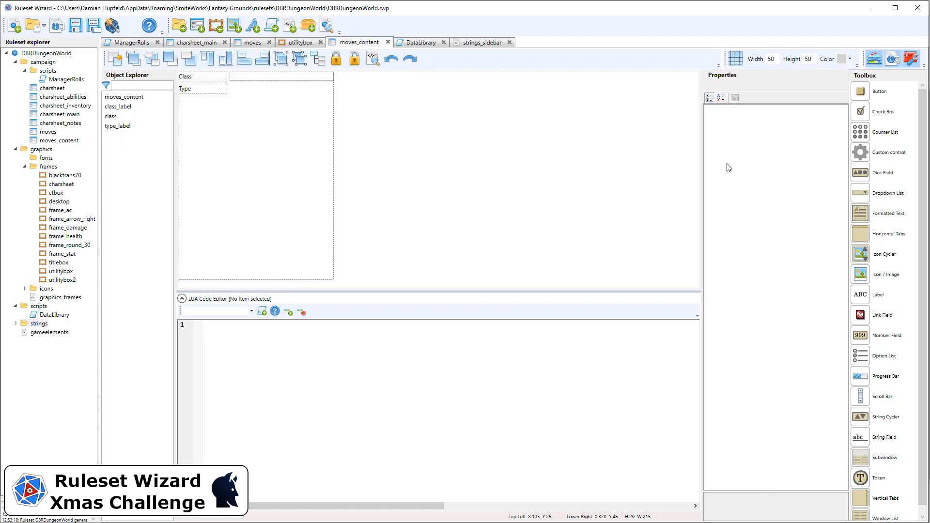
Add a String Cycler to the window with width 215 at X 105 and Y 25
left_click_drag(890, 423, 308, 163)
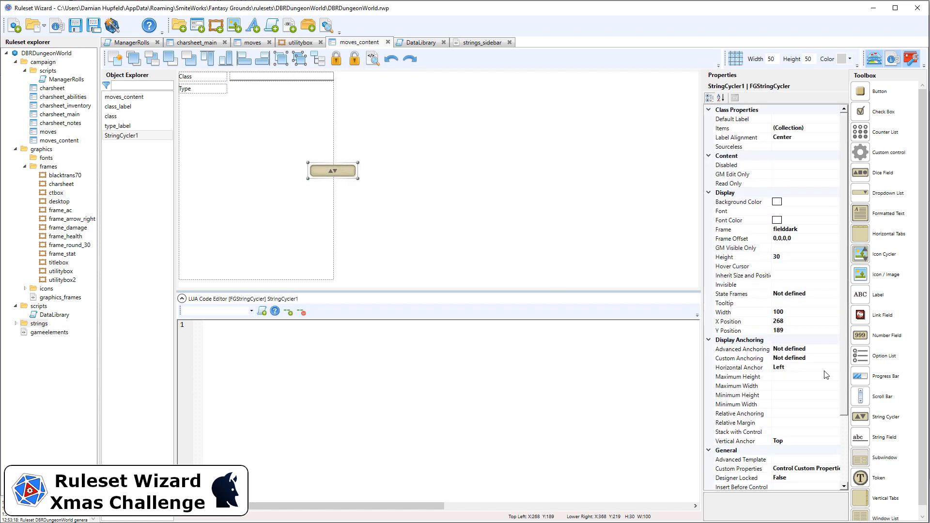
left_click(798, 316)
type("215")
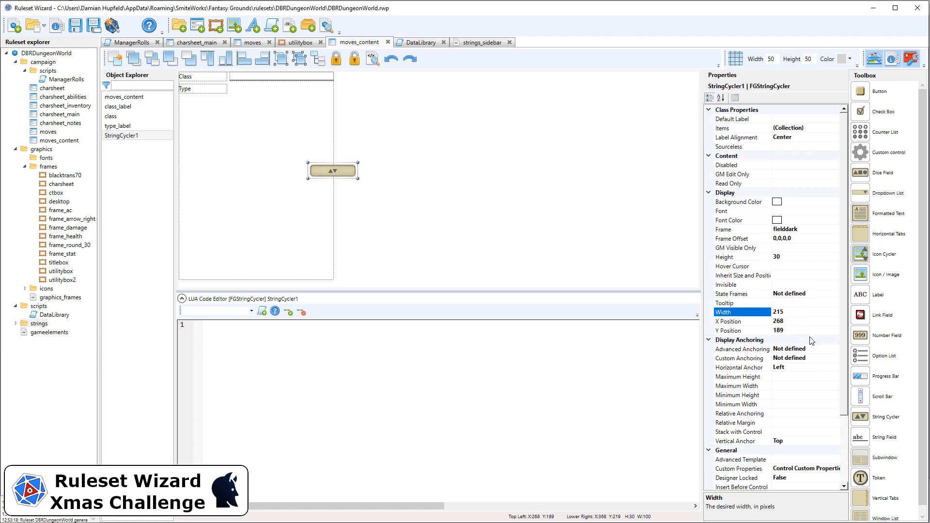
left_click(810, 320)
type("105")
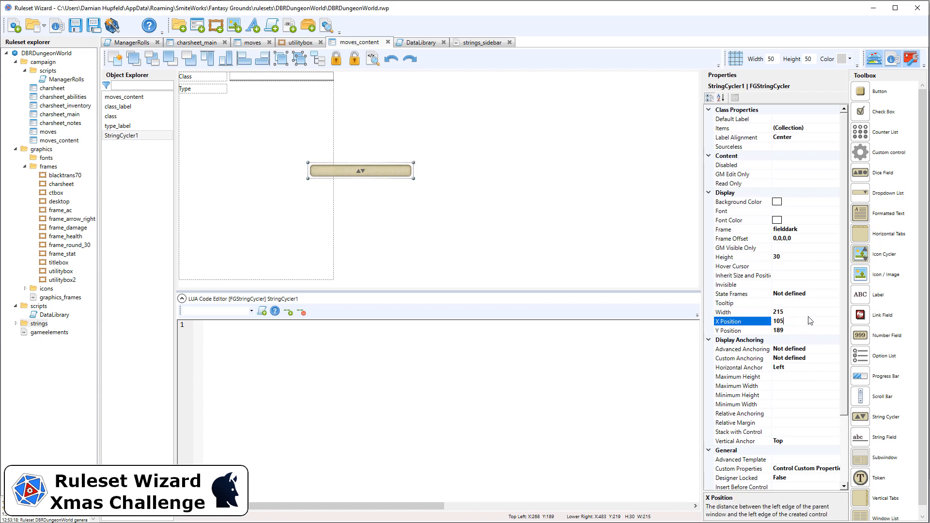
left_click(803, 330)
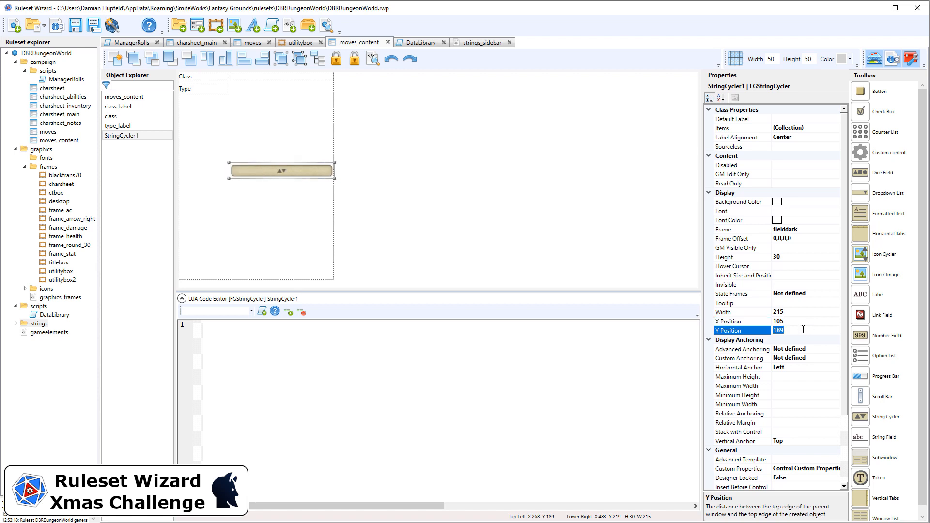
type("25")
left_click(793, 257)
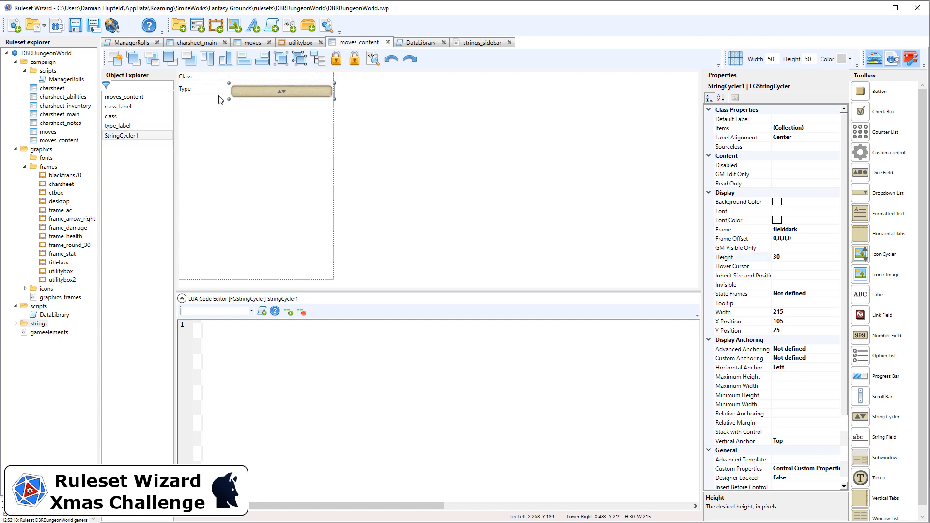
Set the Type label's Y position to 30
left_click(220, 91)
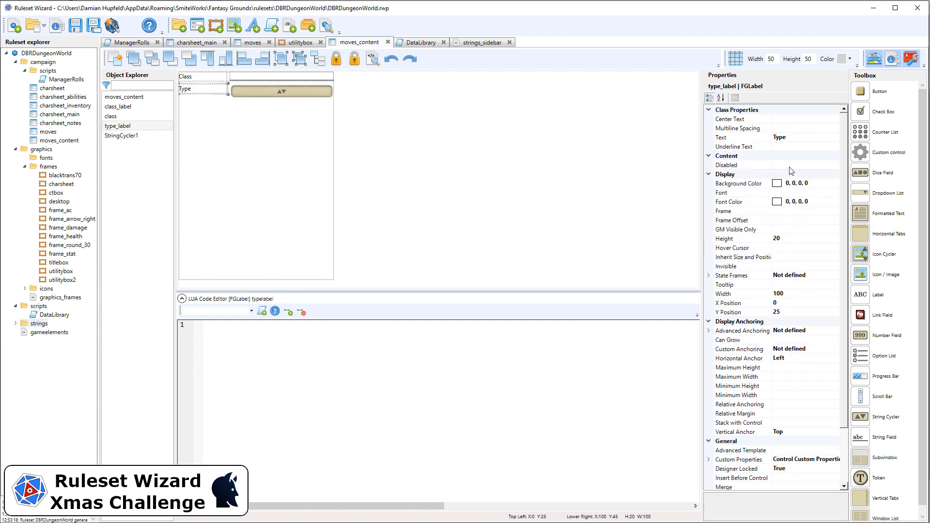
left_click(800, 313)
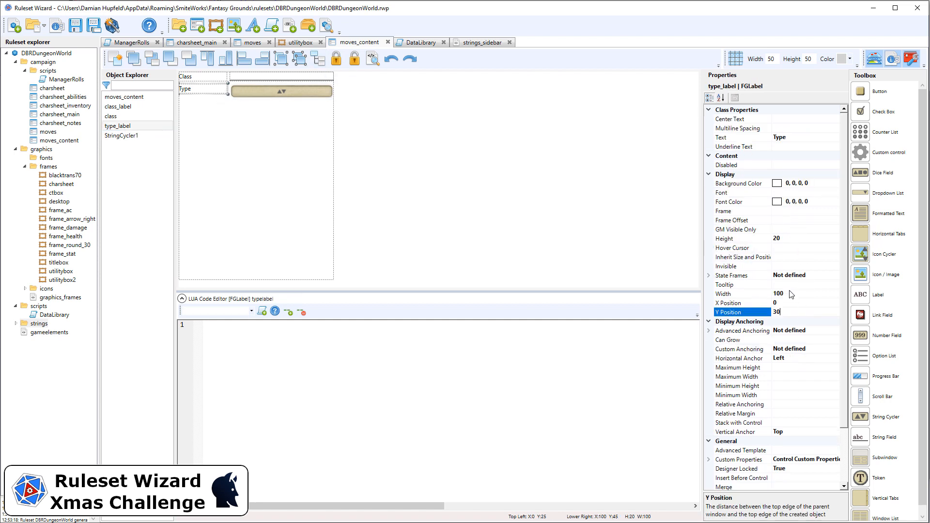
key("Return")
Open the items collection editor of the string cycler
left_click(370, 118)
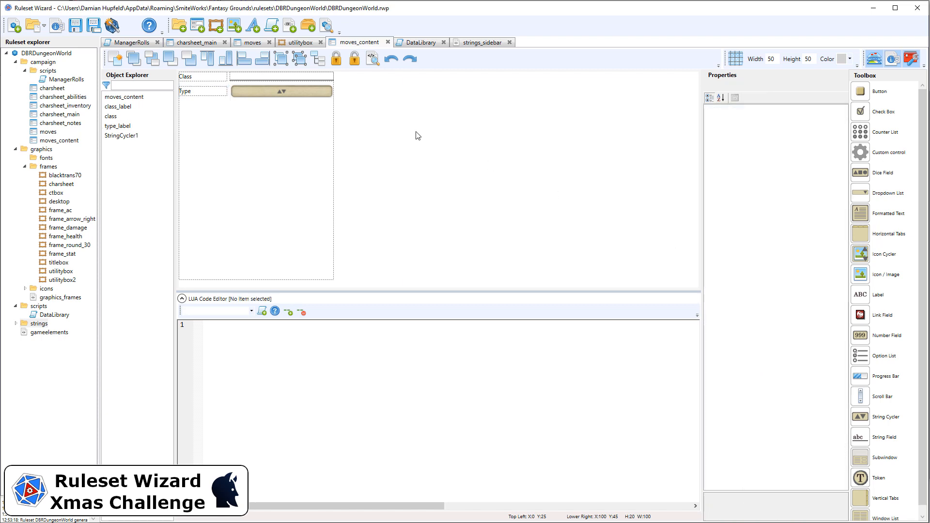
left_click_drag(374, 120, 220, 80)
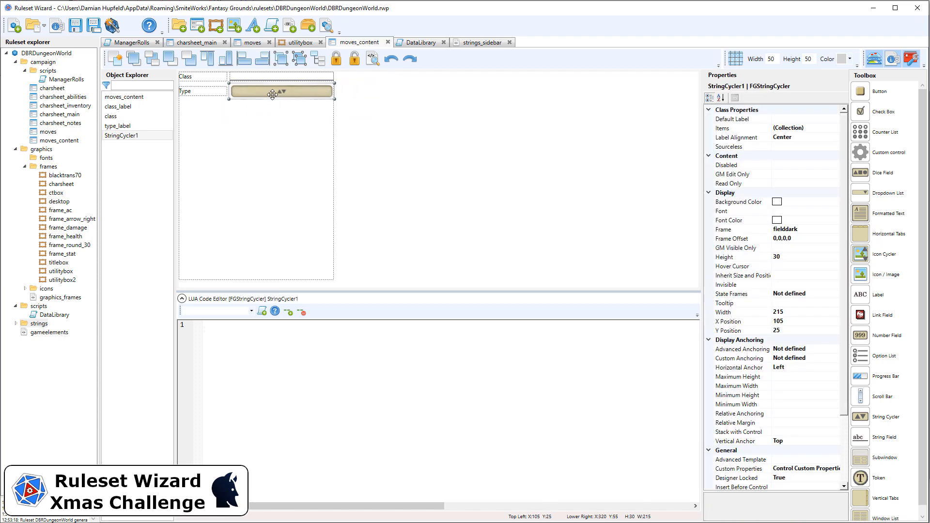
left_click(808, 130)
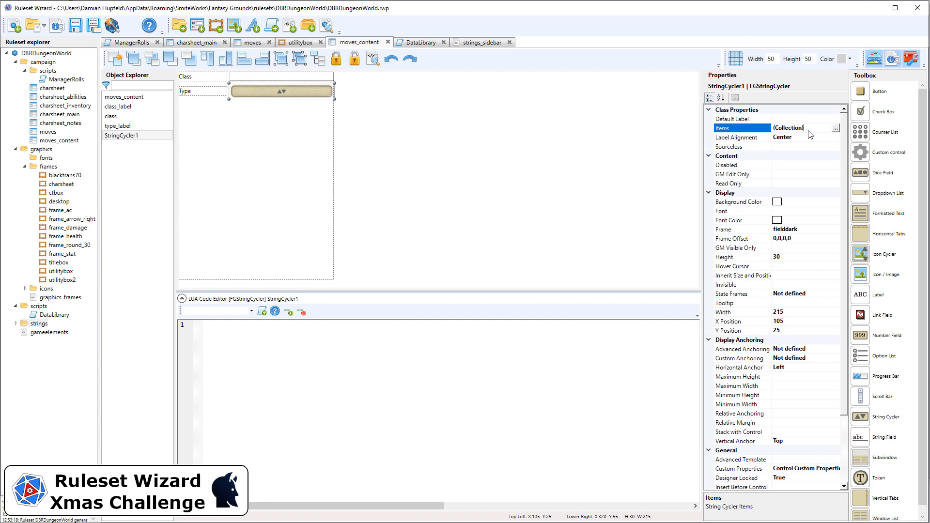
left_click(834, 129)
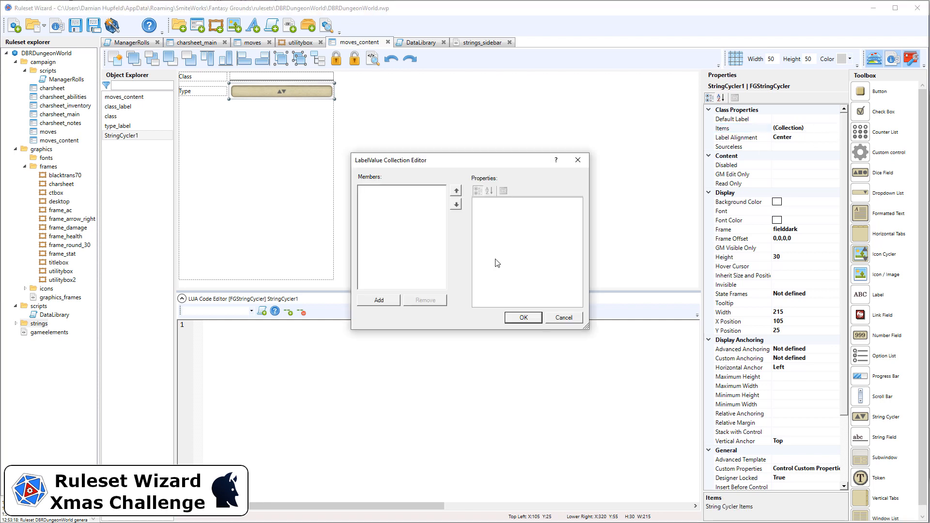
Add three items to the string cycler's list and give the first one the label Basic and value basic
left_click(388, 300)
left_click(387, 300)
left_click(388, 300)
left_click(407, 191)
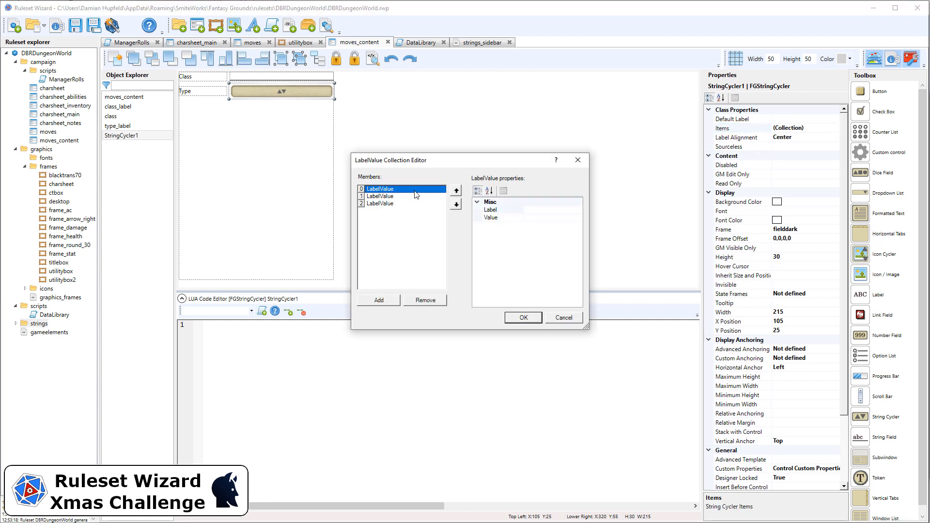
left_click(544, 208)
left_click(546, 216)
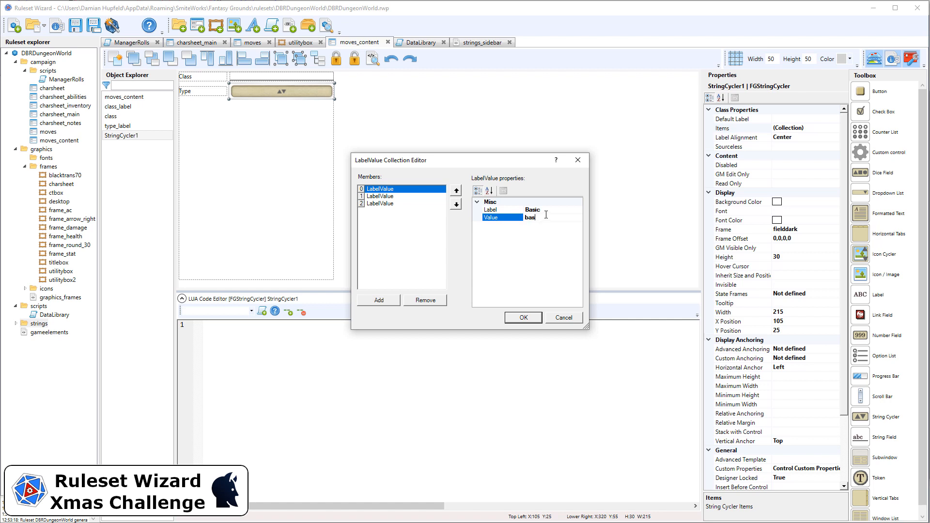
type("basic")
Give the second cycler item the label Advanced and the value advanced
left_click(399, 196)
left_click(553, 211)
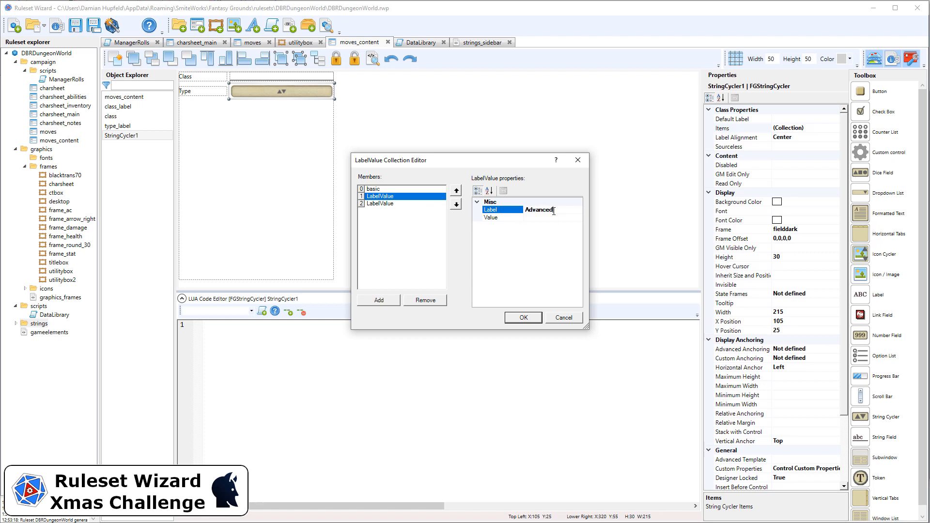
left_click(553, 218)
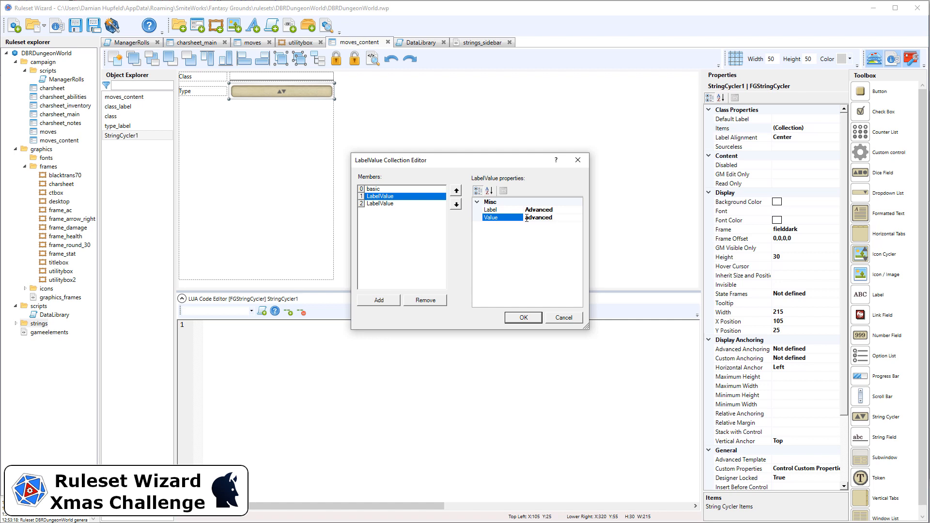
Remove the unused third item and confirm the cycler's item list
left_click(423, 204)
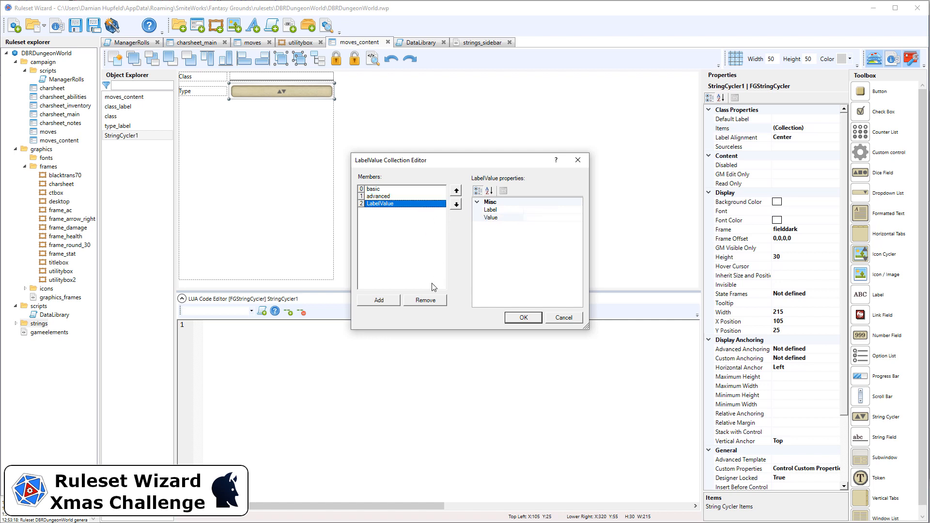
left_click(426, 301)
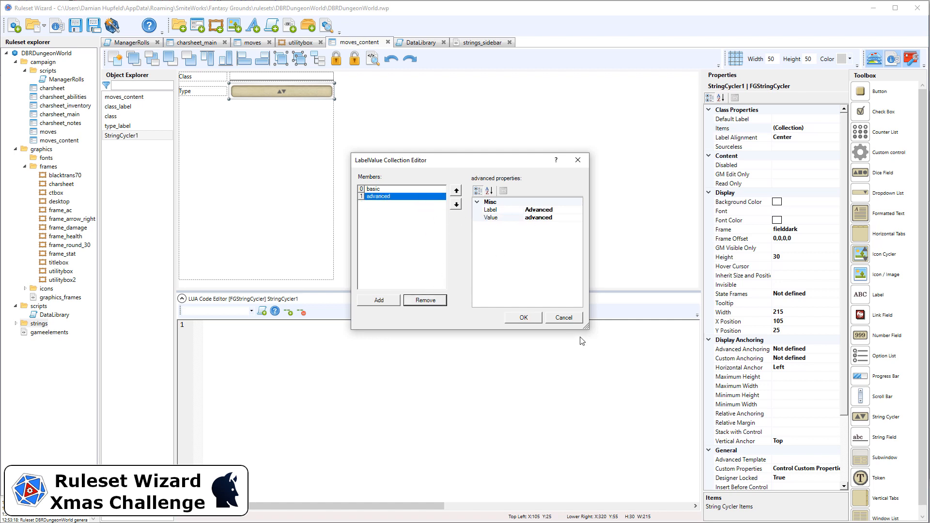
left_click(527, 317)
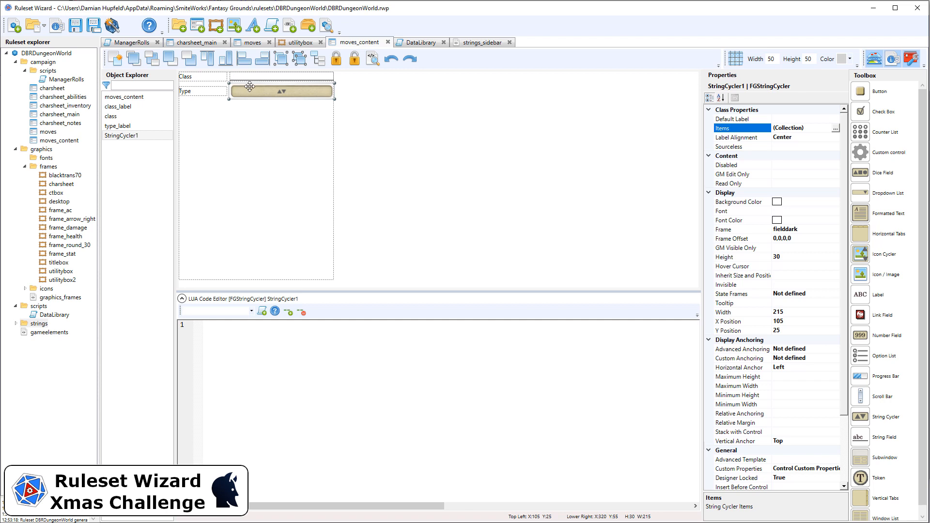
Duplicate the Type label and move the copy below it to X 0, Y 60
left_click(352, 112)
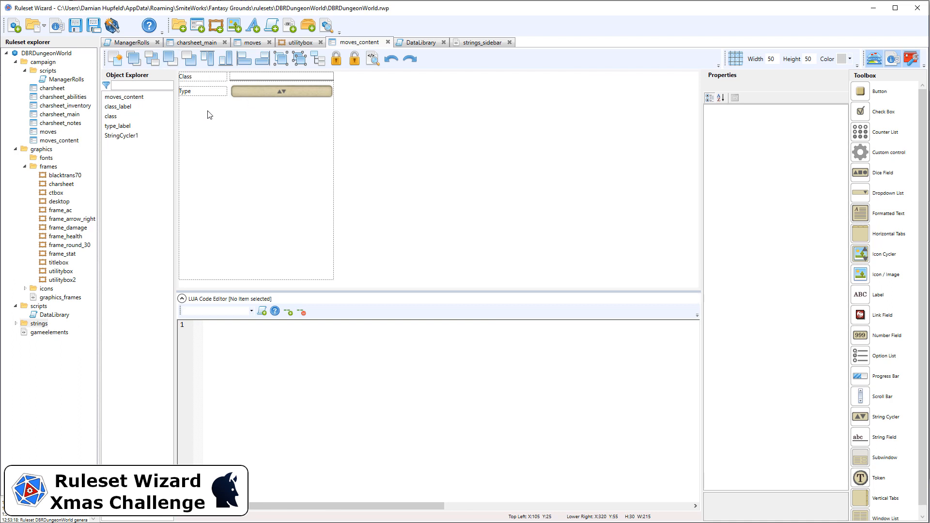
left_click_drag(428, 126, 206, 63)
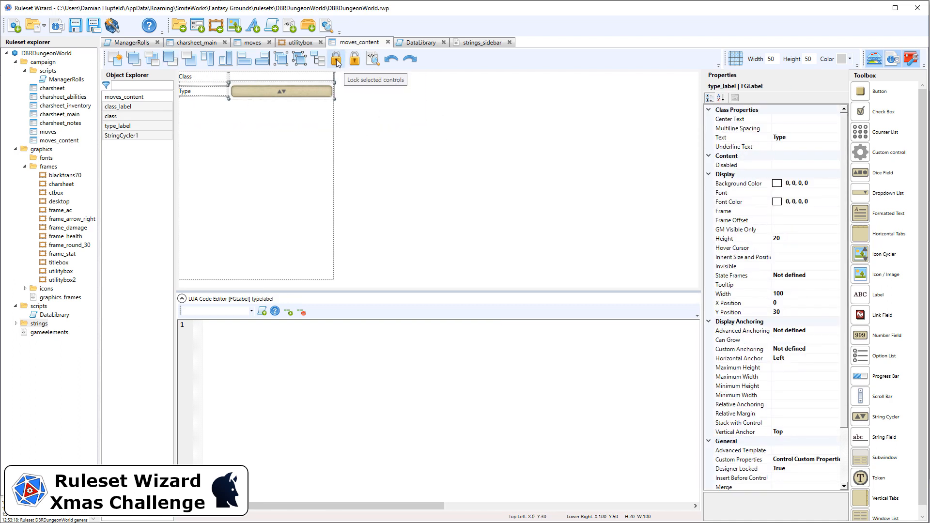
left_click(408, 108)
left_click(203, 91)
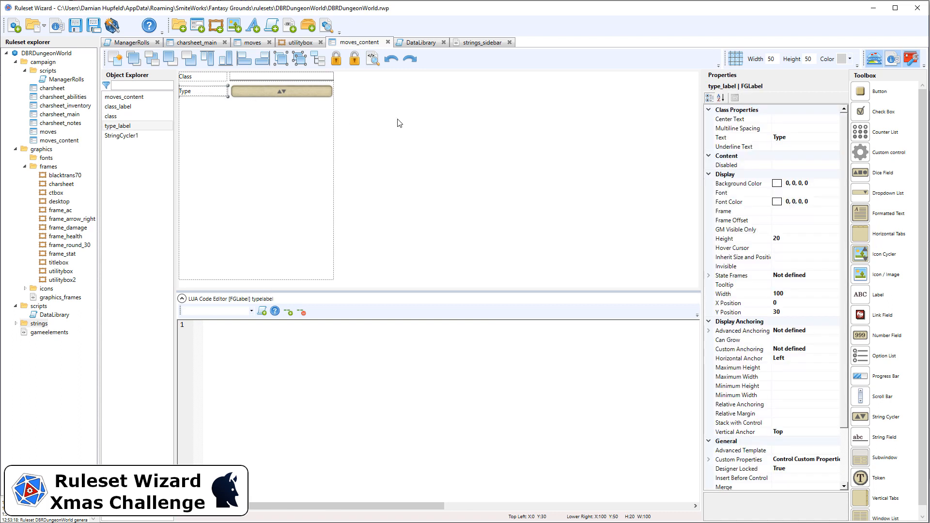
key("ctrl+v")
key("Left")
key("Down")
key("Down")
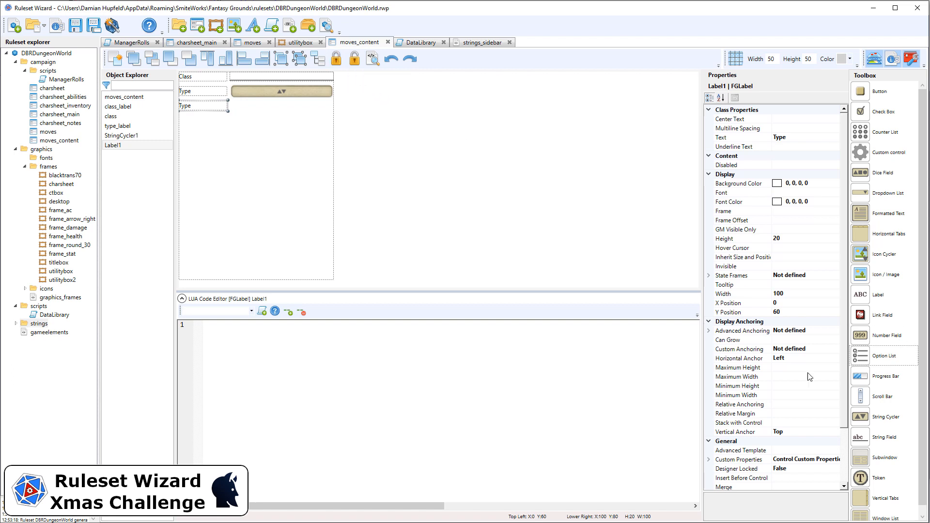
Set the copied label's text to Description
left_click(801, 138)
type("Descrip")
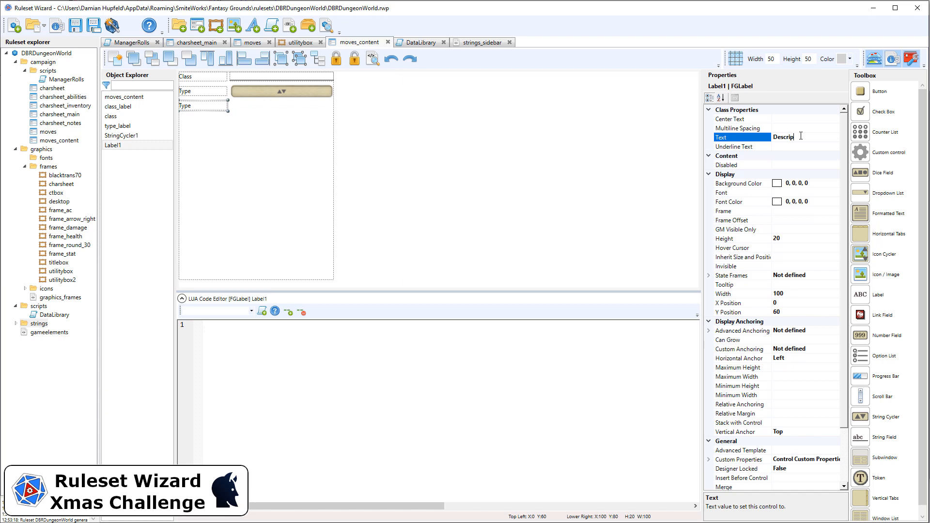
type("tion")
key("Return")
Rename the new label to description_label
scroll(806, 237, "down", 3)
left_click(818, 431)
type("d")
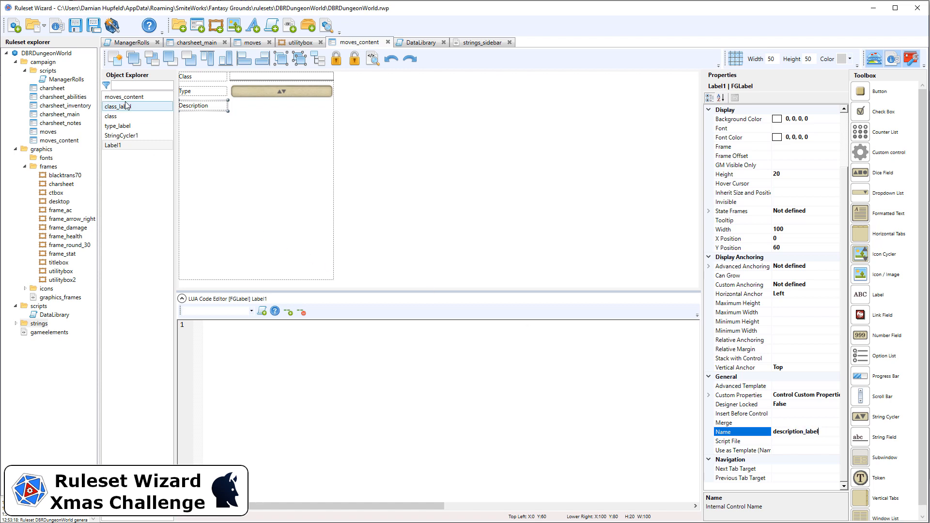
left_click(127, 143)
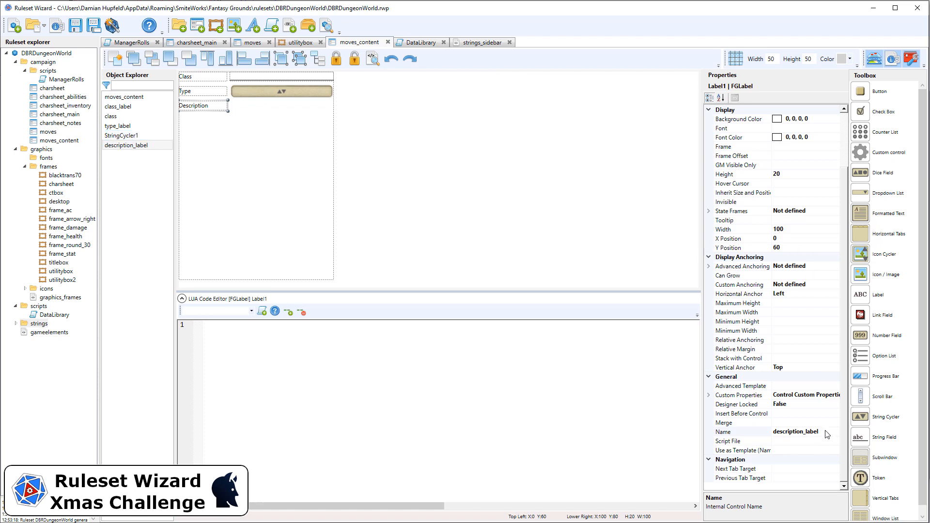
Rename the string cycler to type
left_click(252, 94)
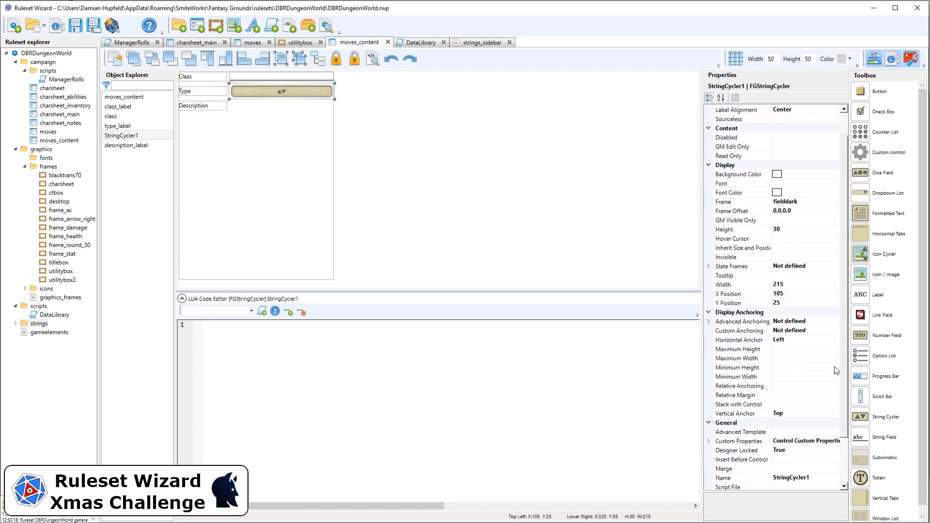
left_click(795, 422)
type("ty")
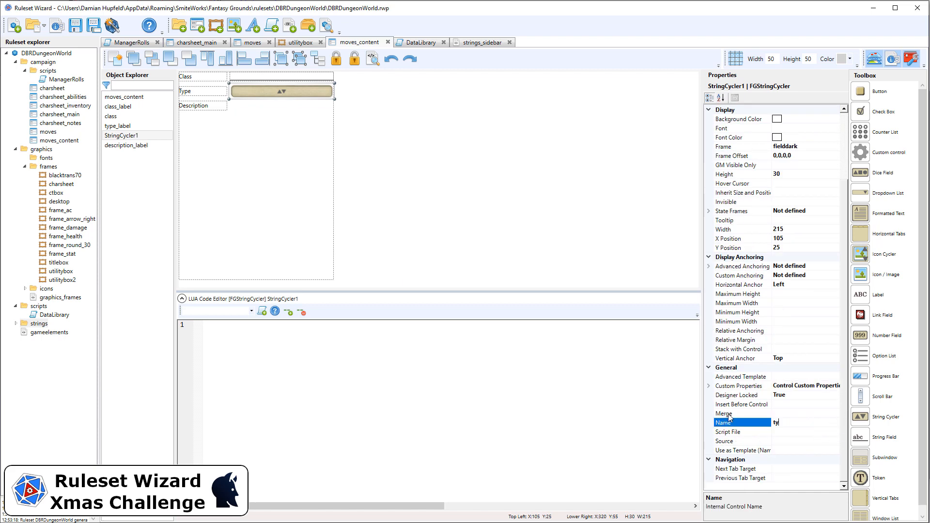
type("pe")
left_click(301, 124)
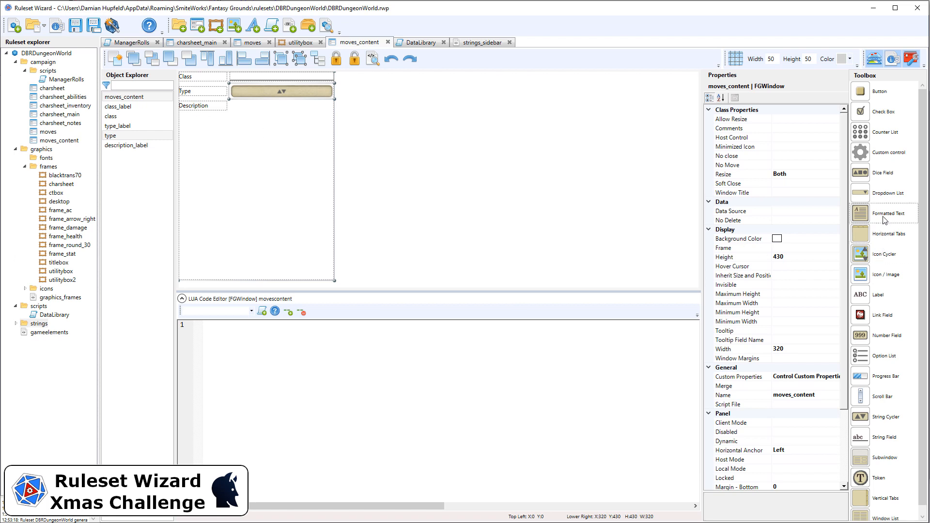
Add a Formatted Text control to the window
left_click_drag(883, 217, 290, 153)
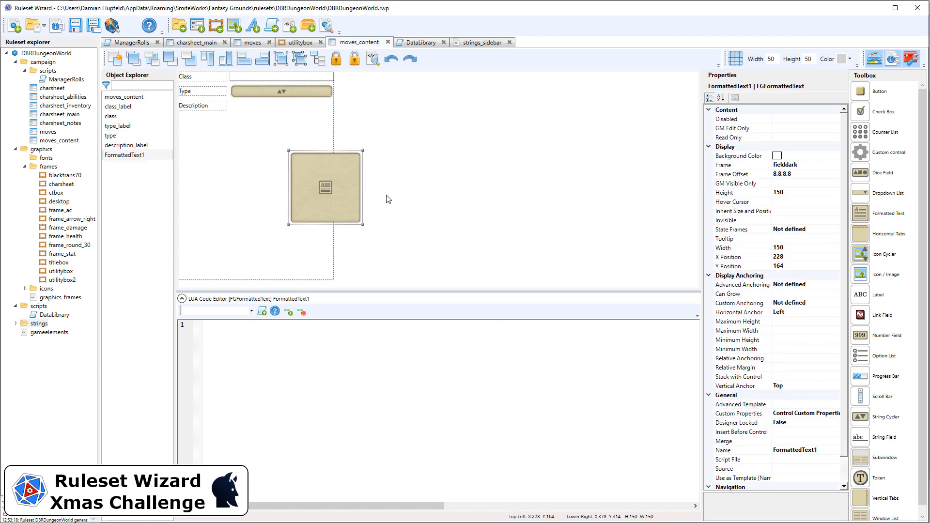
left_click(236, 125)
left_click(208, 105)
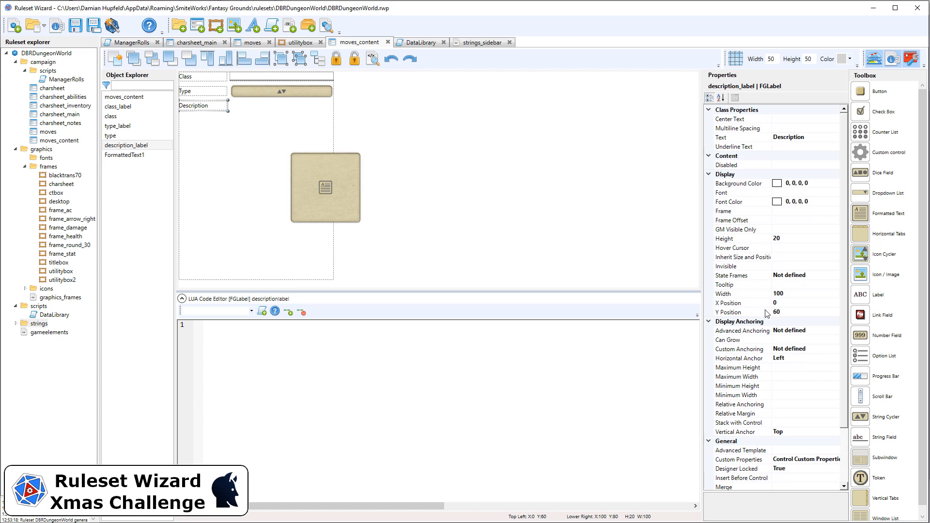
left_click_drag(388, 237, 280, 154)
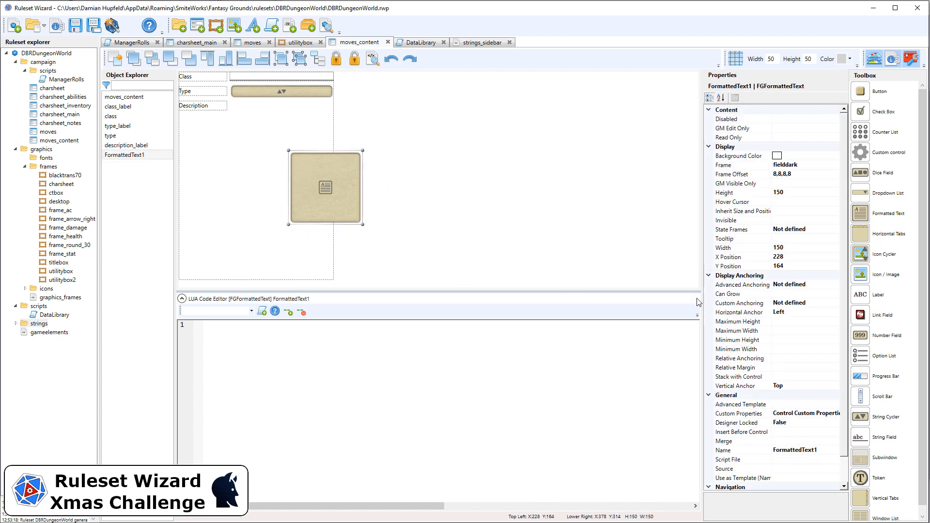
Set the formatted text control to Y 60, X 105, width 215 and height 80
left_click(797, 267)
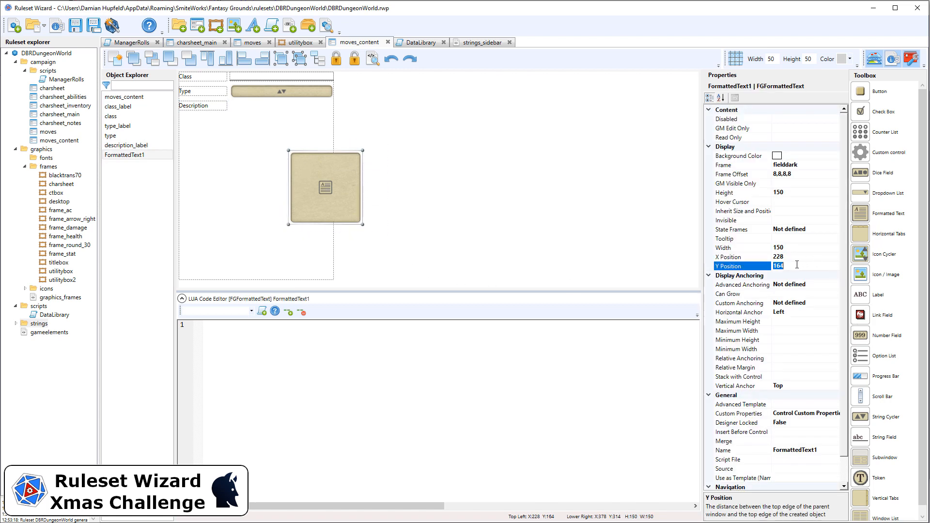
type("60")
left_click(797, 256)
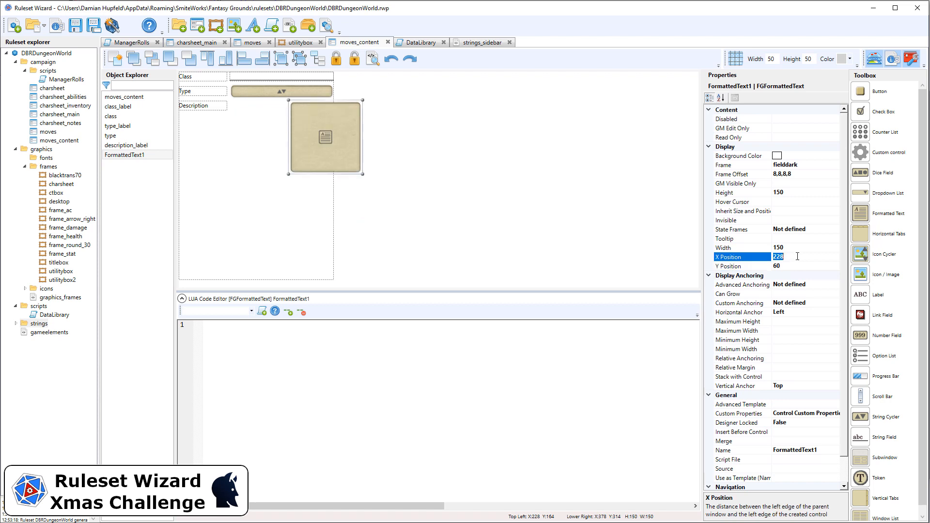
type("105")
left_click(799, 247)
type("215")
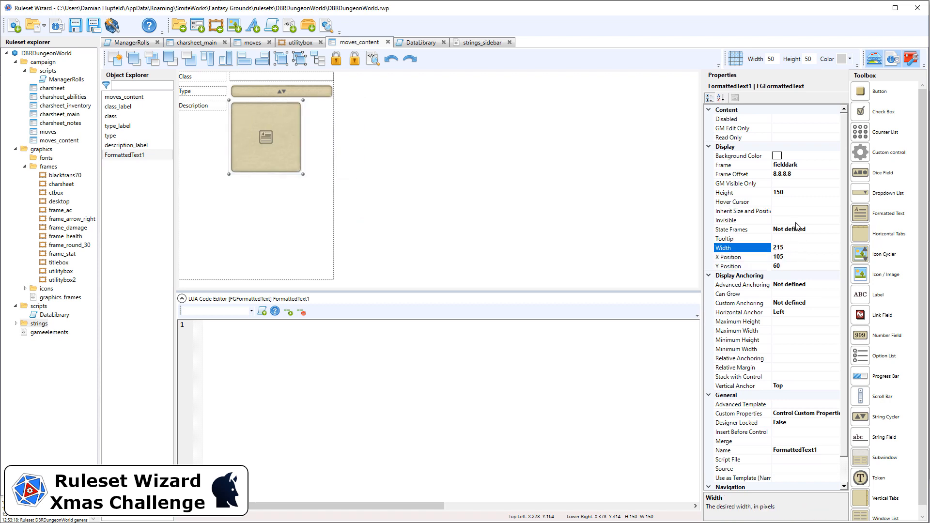
left_click(812, 194)
double_click(811, 192)
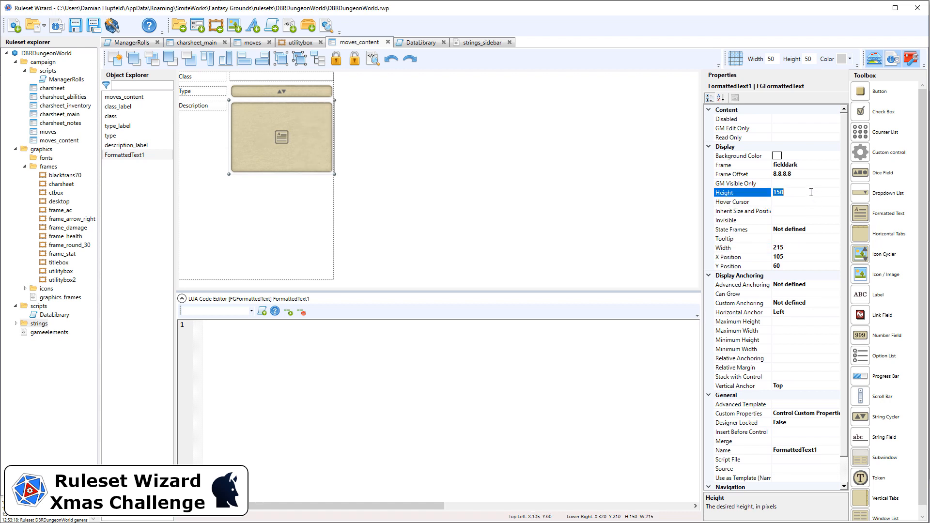
type("80")
key("Return")
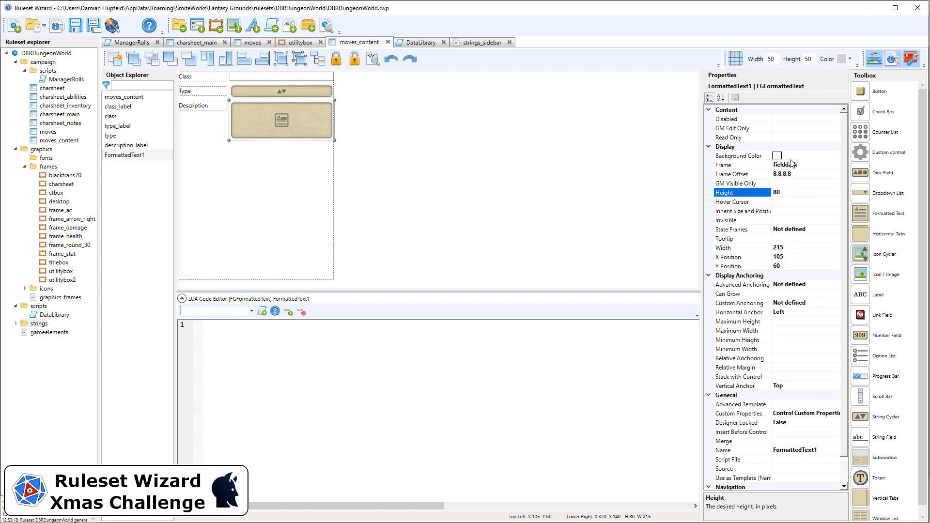
Rename the formatted text control to description
scroll(830, 388, "down", 1)
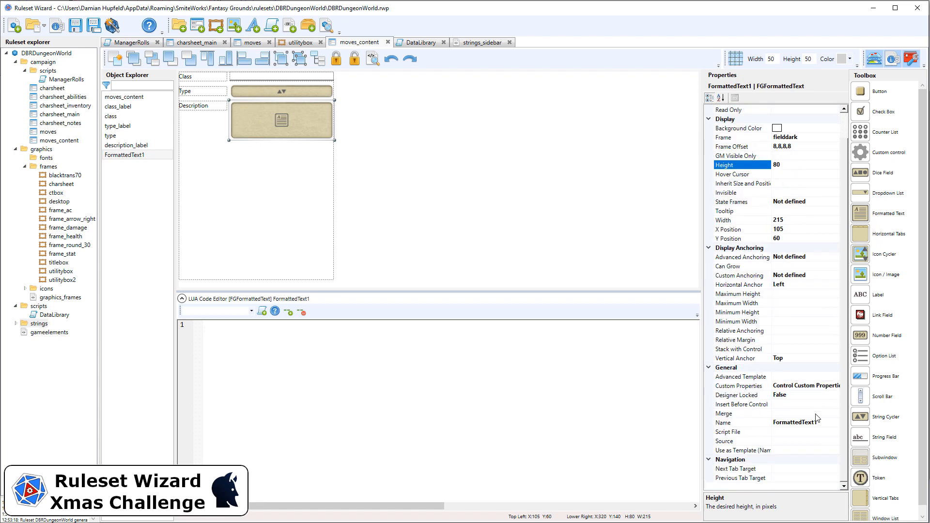
left_click(734, 422)
left_click(734, 422)
type("description")
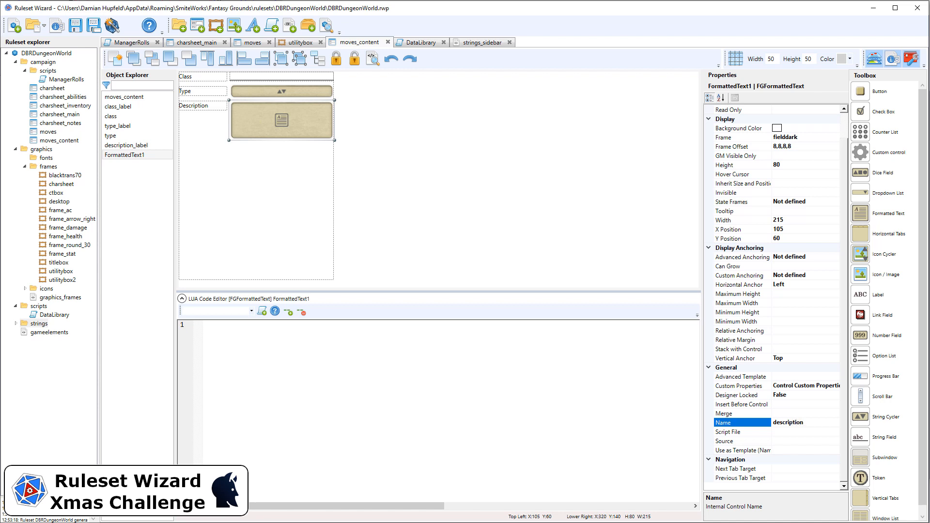
Set the description field's Can Grow option to True
left_click(785, 266)
double_click(785, 266)
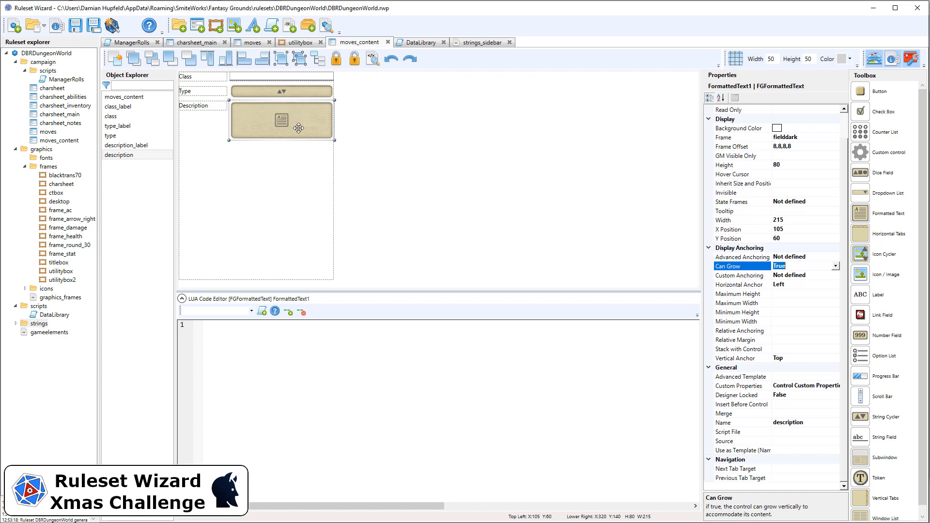
left_click(367, 162)
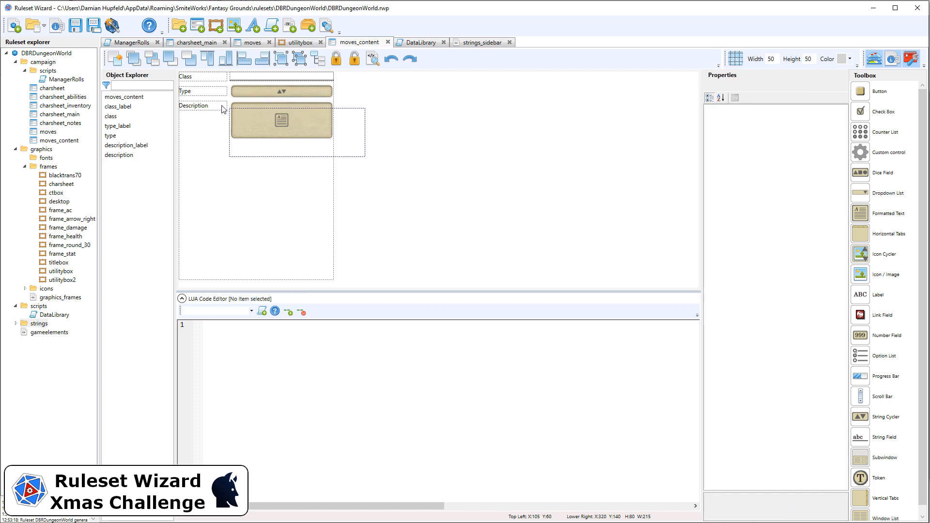
left_click(308, 109)
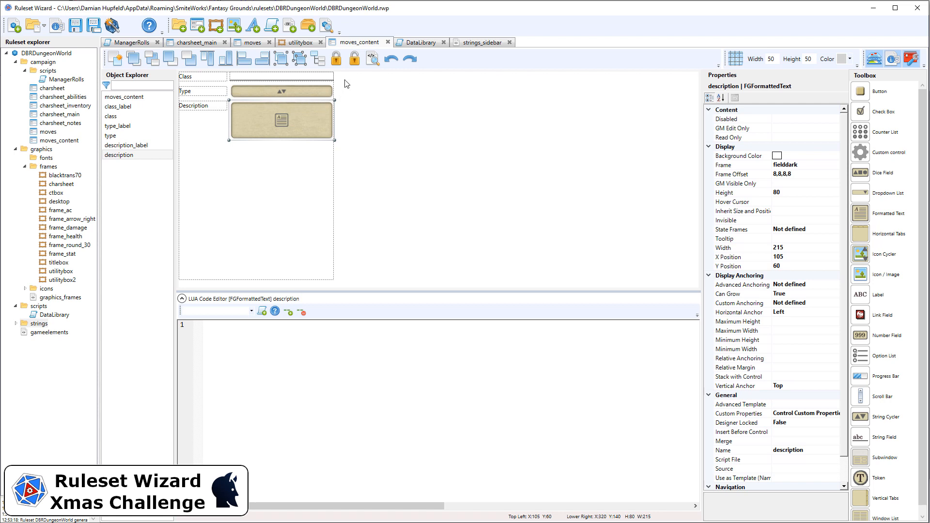
Move the description field below its label to X 0, Y 80
key("Down")
key("Down")
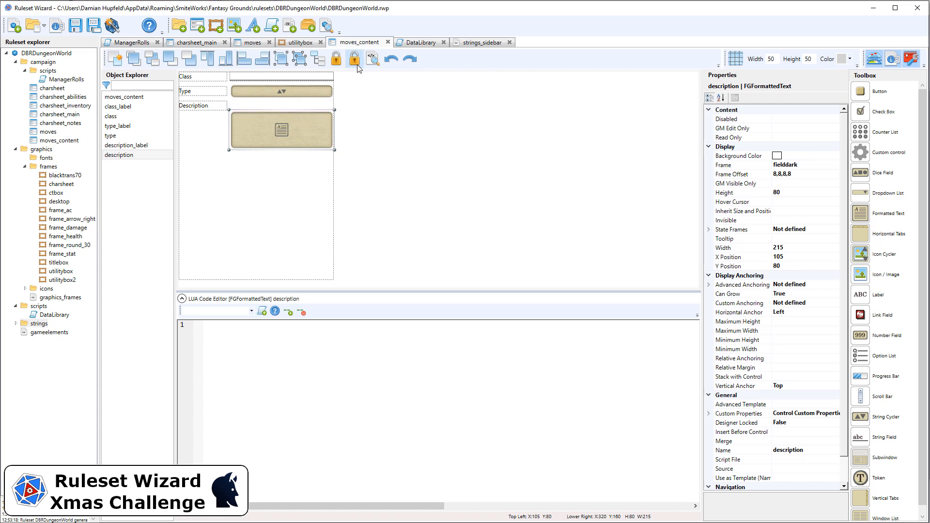
key("Left")
key("Left")
key("Left")
key("Left")
key("Left")
key("Left")
key("Left")
key("Left")
key("Left")
key("Left")
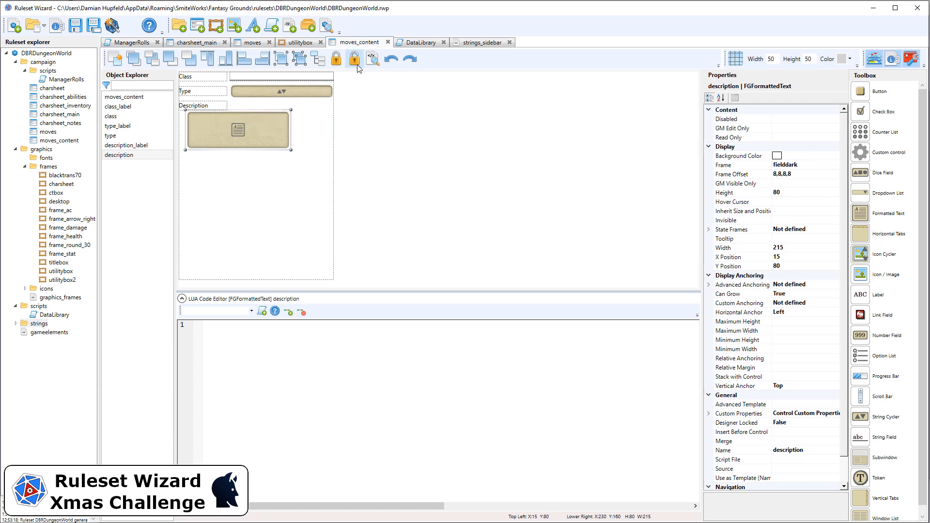
key("Left")
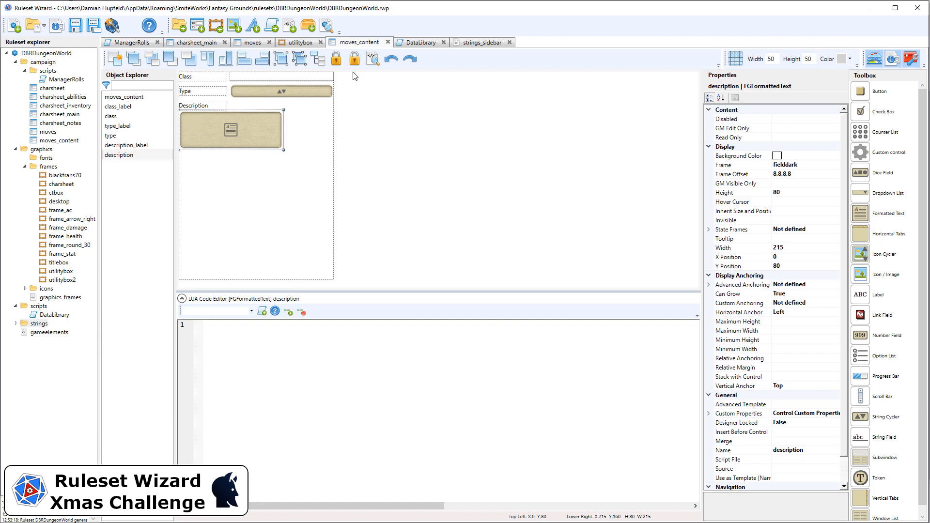
Set the description field's width to 320
left_click(798, 249)
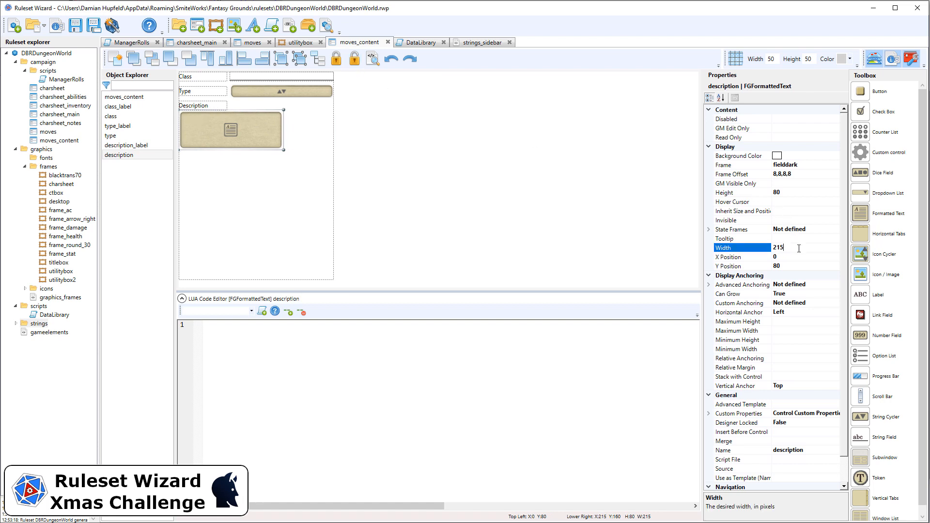
type("320")
key("Return")
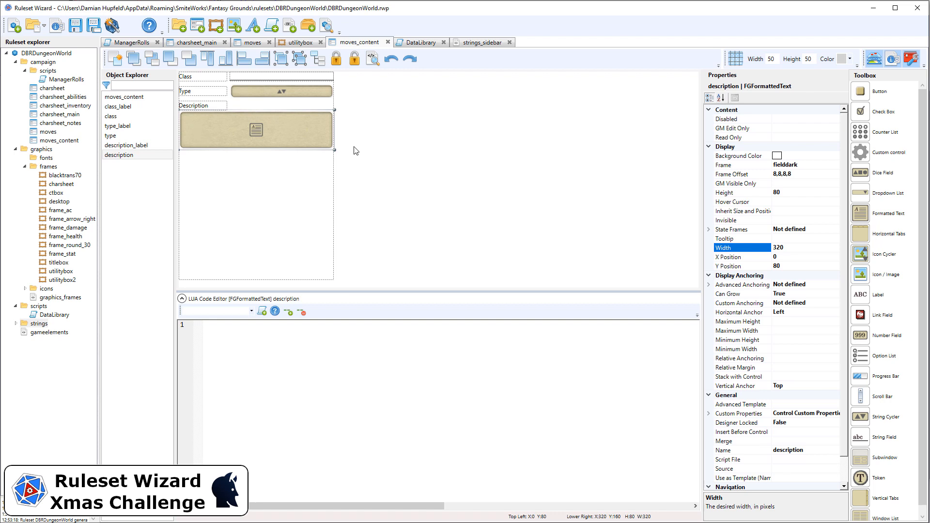
Duplicate the Type label and type string cycler, placing the copies below the description field
left_click(394, 180)
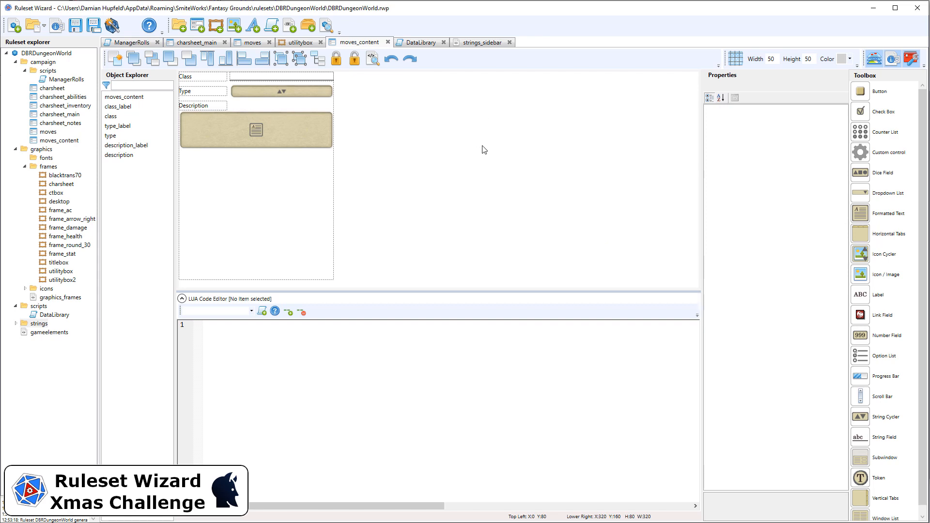
left_click_drag(349, 102, 242, 92)
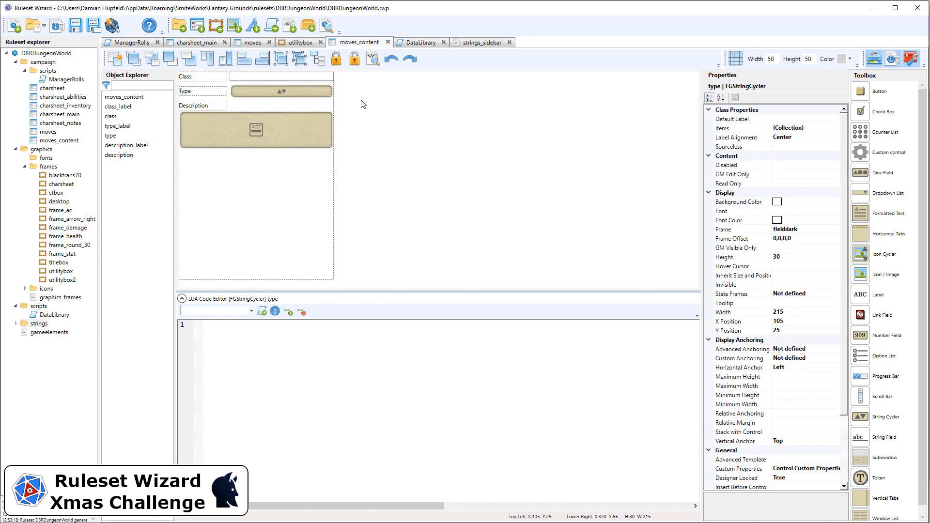
left_click_drag(360, 102, 208, 90)
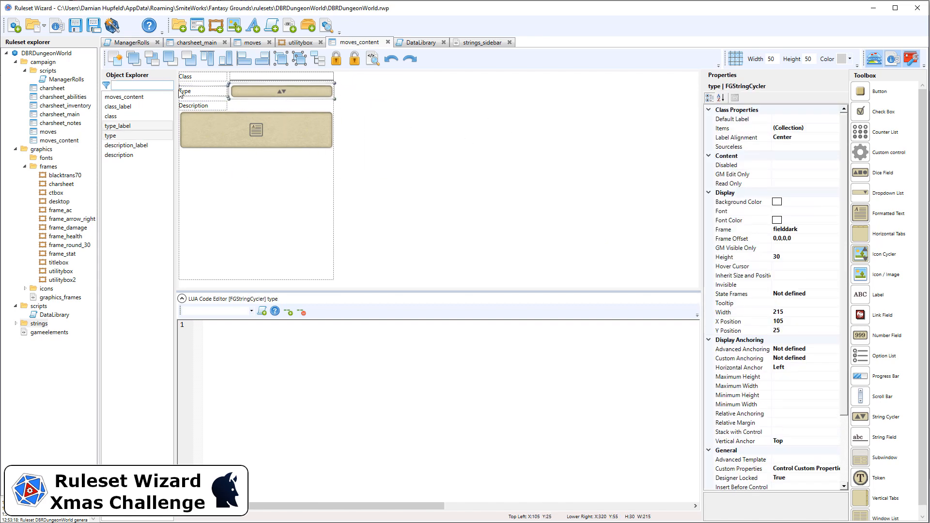
key("ctrl+v")
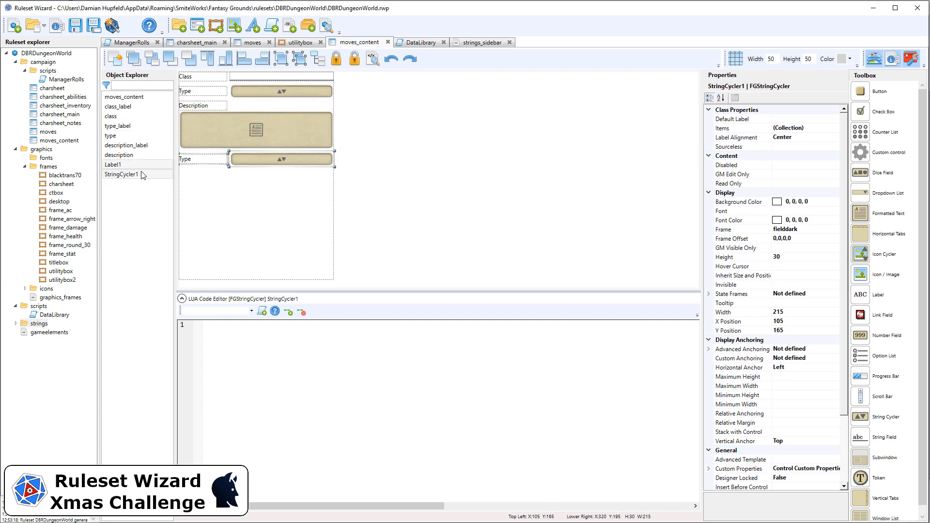
Lock the pasted label and string cycler in the designer
left_click_drag(397, 187, 181, 82)
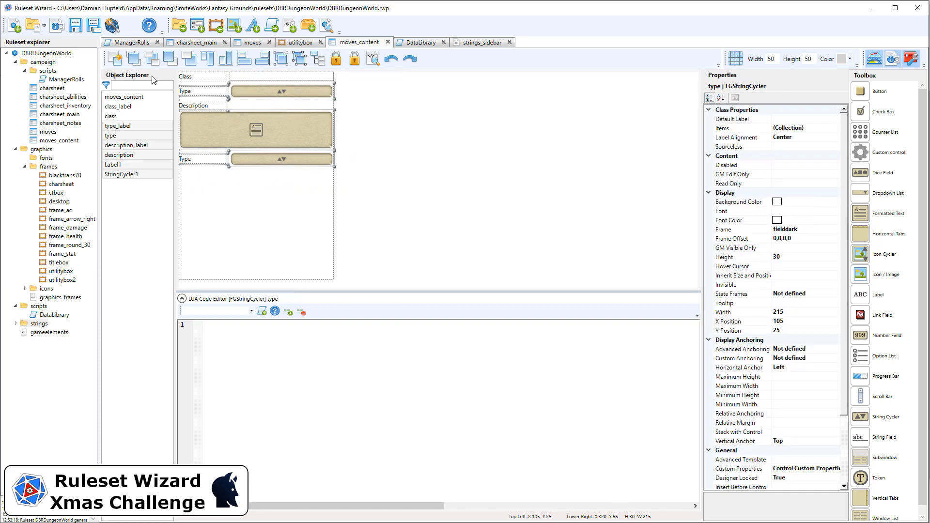
left_click(337, 60)
left_click(314, 133)
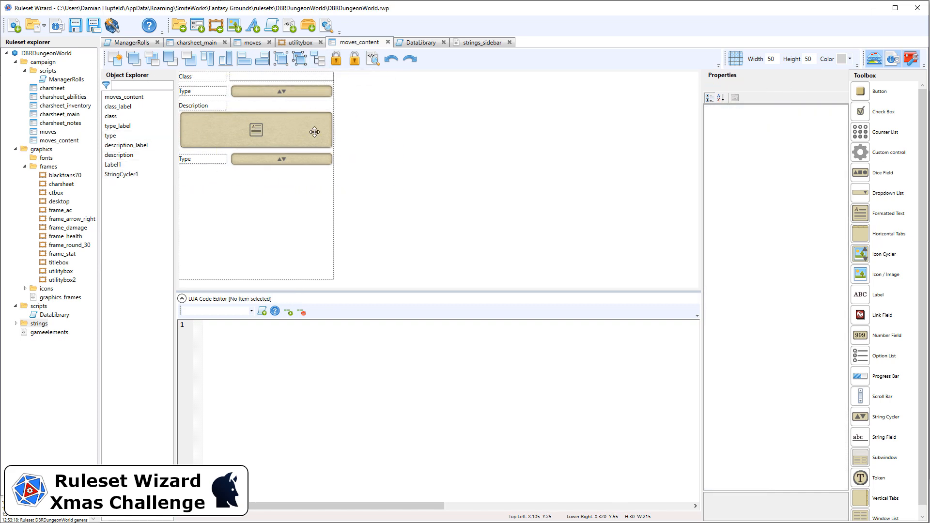
Set the pasted label's text to Attribute
left_click(210, 160)
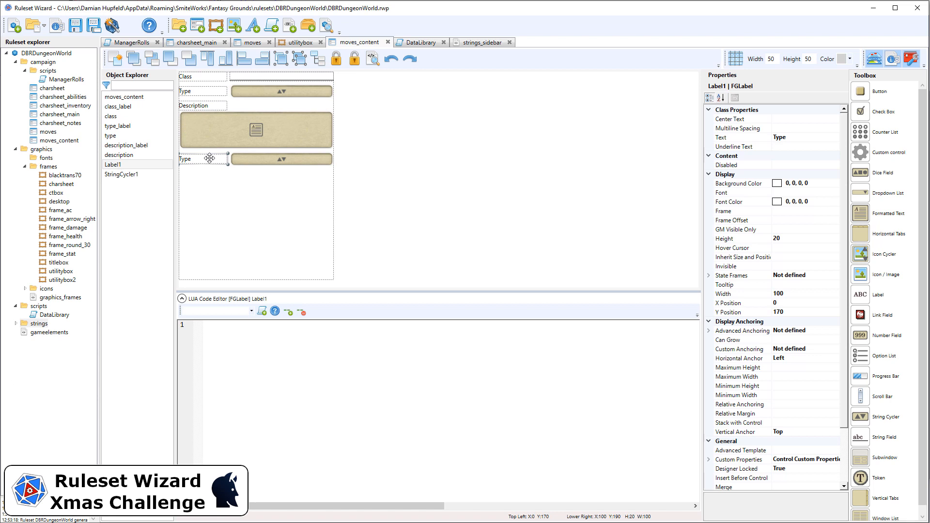
left_click(801, 138)
type("Attri")
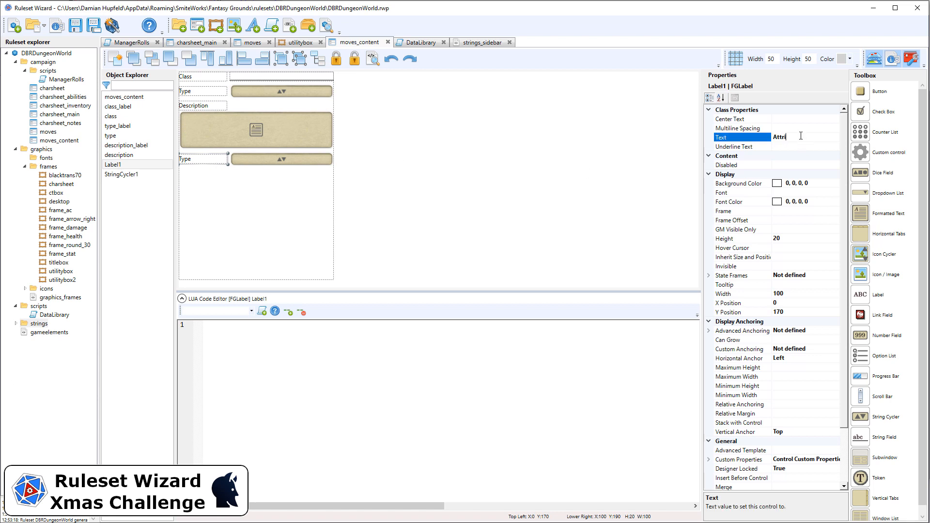
type("bute")
Rename the pasted label to atribute_label
scroll(794, 393, "down", 3)
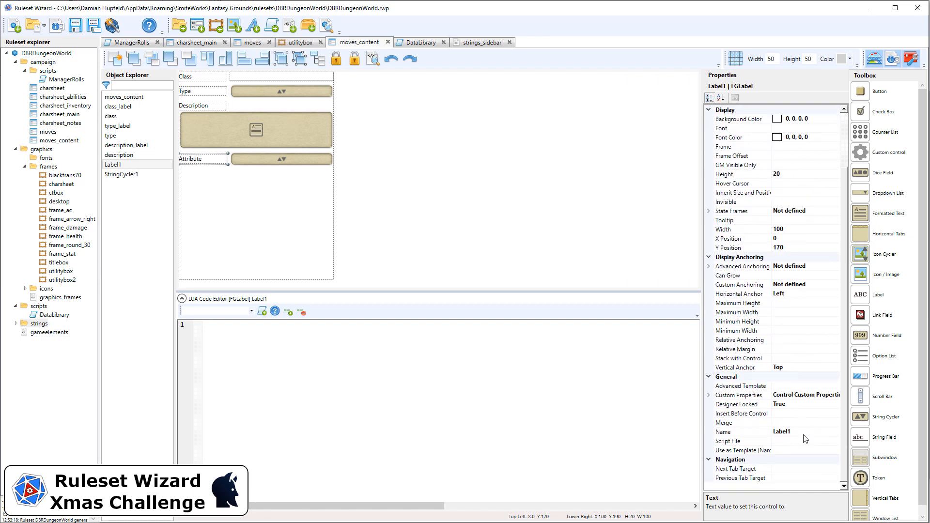
left_click(804, 432)
type("atribute_l")
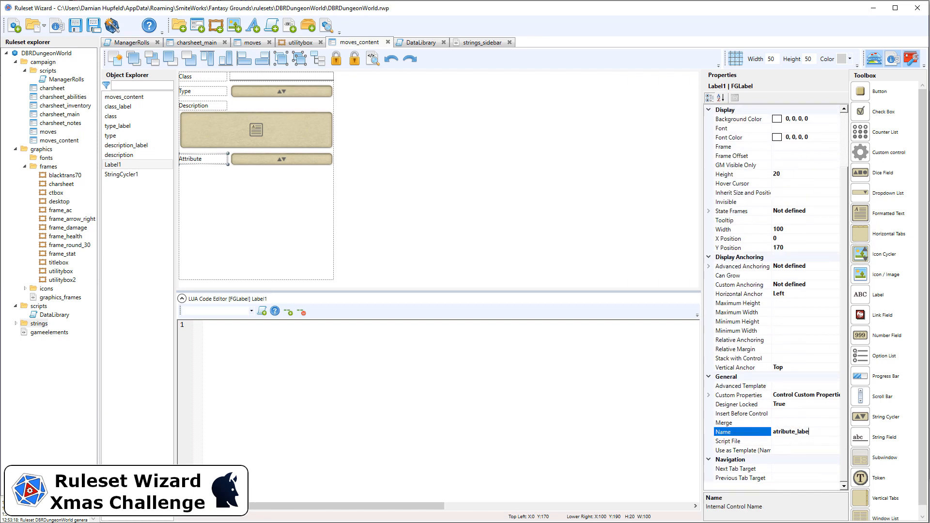
Rename the pasted string cycler to attribute
left_click_drag(377, 184, 223, 139)
scroll(826, 428, "down", 3)
left_click(819, 423)
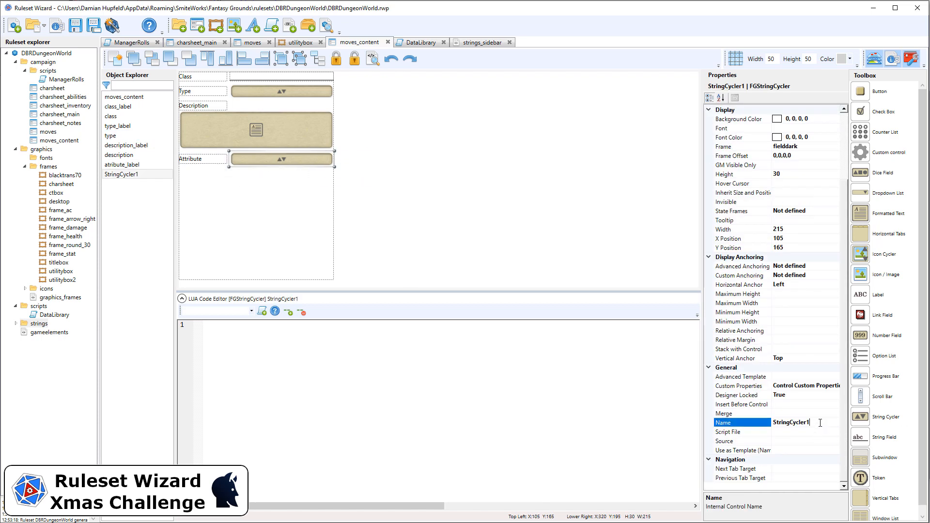
type("attribute")
key("Return")
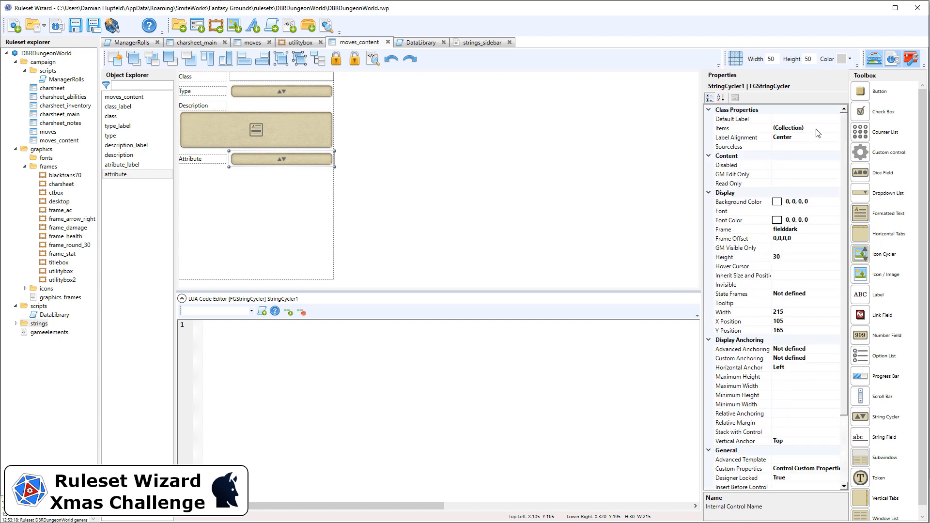
Open the attribute cycler's Items collection and add five new label-value entries
left_click(830, 128)
left_click(836, 128)
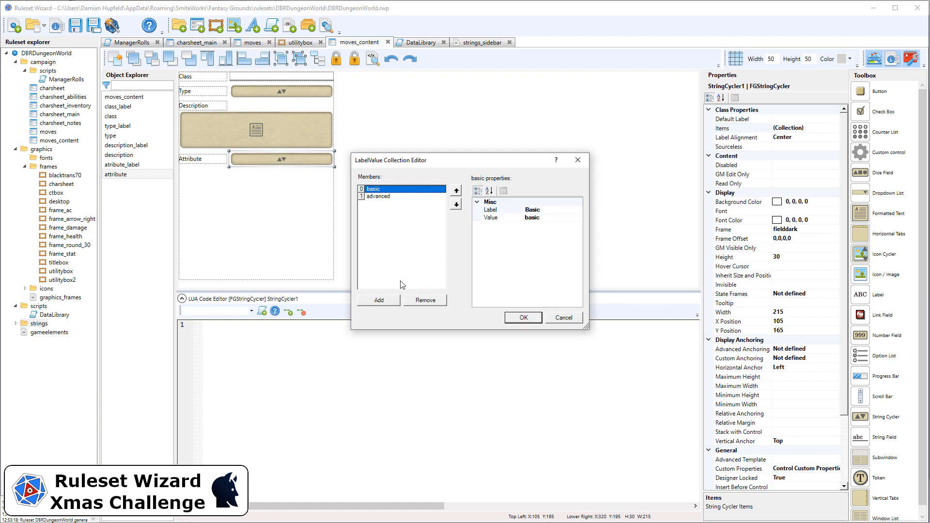
left_click(390, 301)
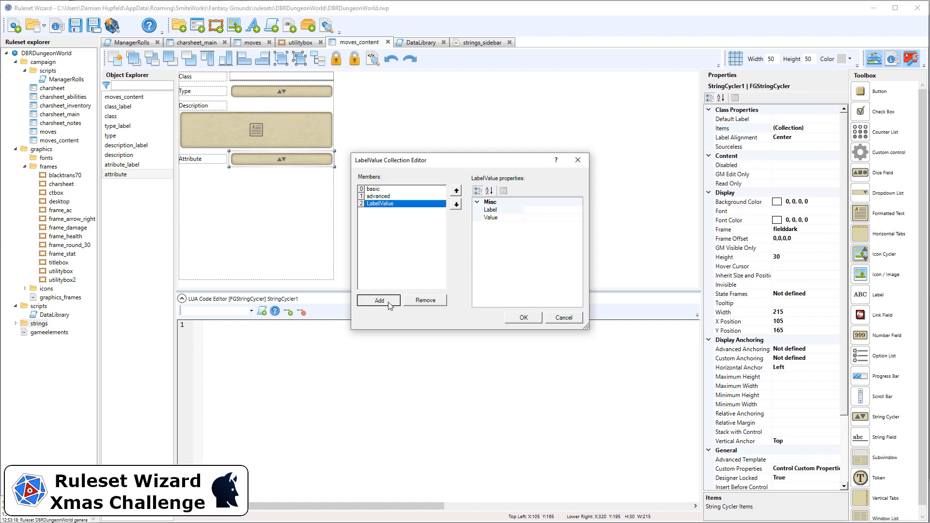
left_click(389, 302)
left_click(389, 302)
left_click(389, 303)
left_click(389, 305)
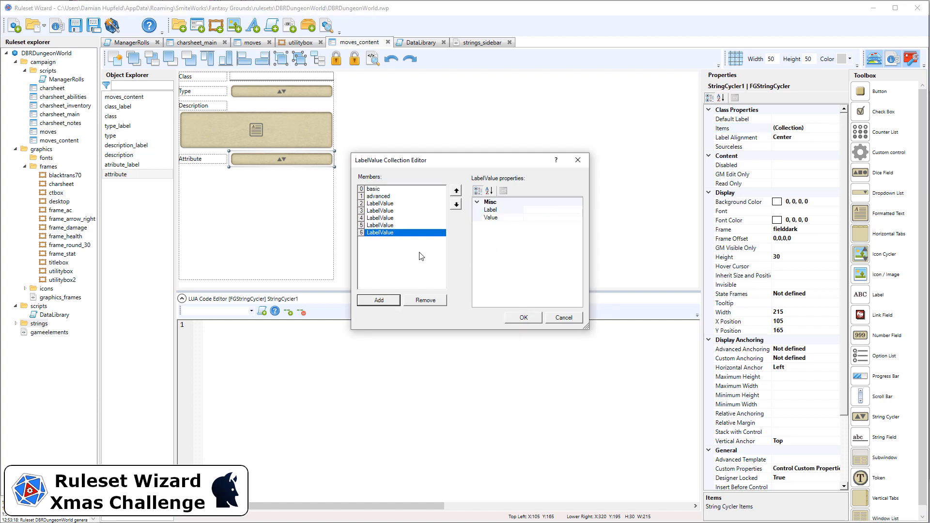
Set the first item's label to Strength and value to strength
left_click(396, 189)
left_click(549, 211)
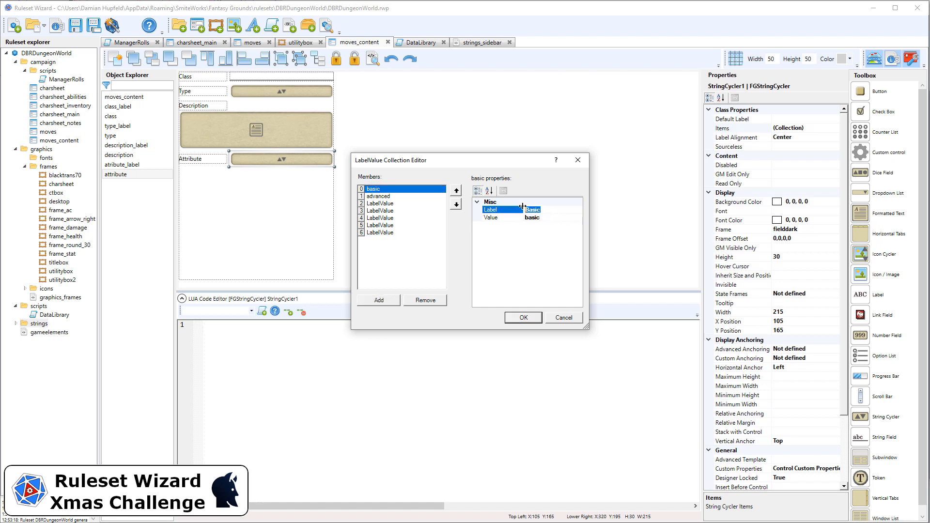
type("Strength")
left_click(543, 219)
type("strength")
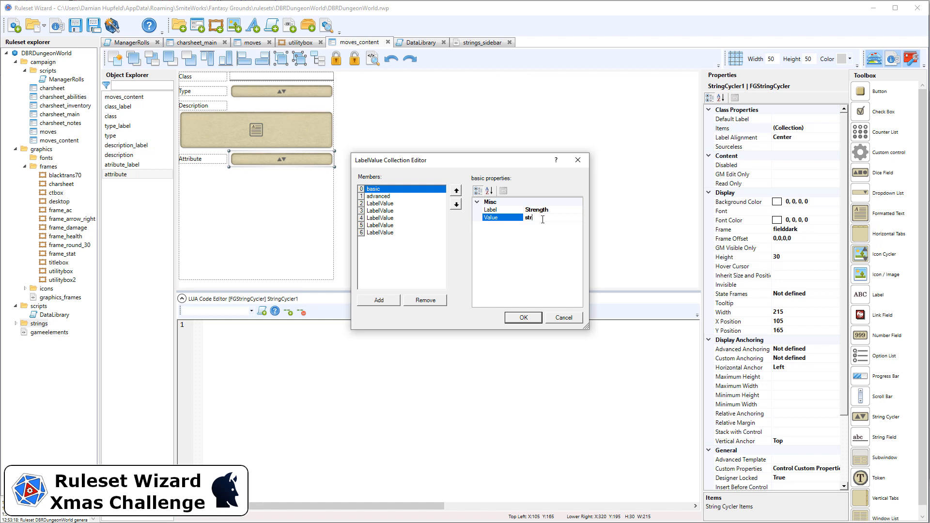
Set the second item's label to Dexterity and value to dexterity
left_click(438, 196)
left_click(523, 209)
left_click_drag(522, 204, 487, 206)
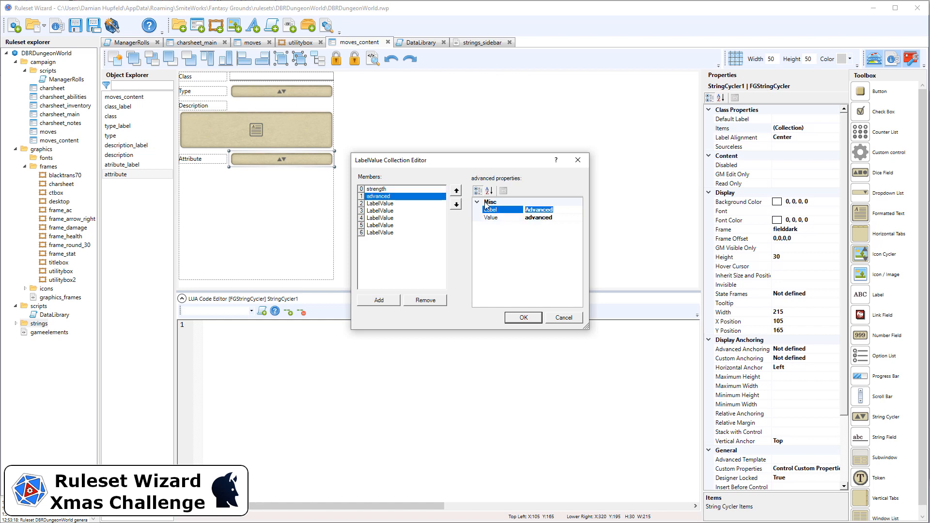
type("Dexterity")
key("Tab")
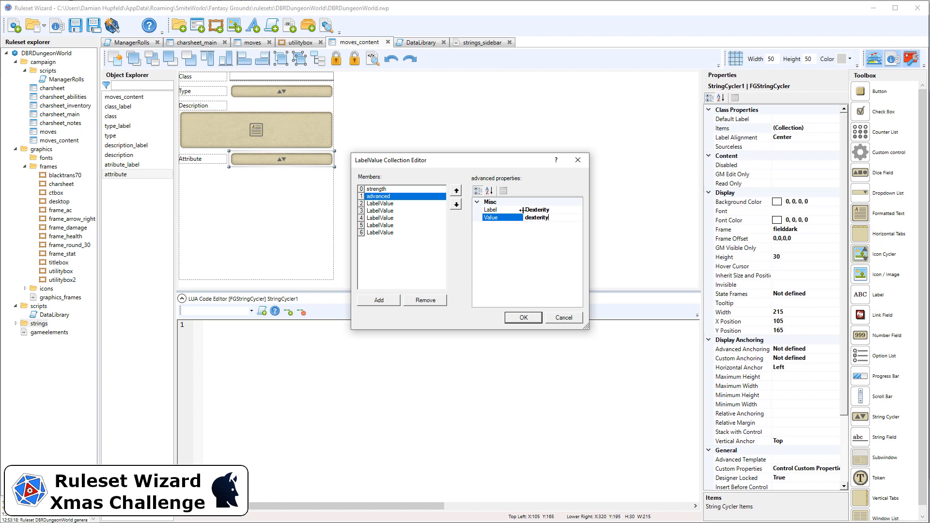
Set the third item's label to Constitution and value to constitution
left_click(406, 204)
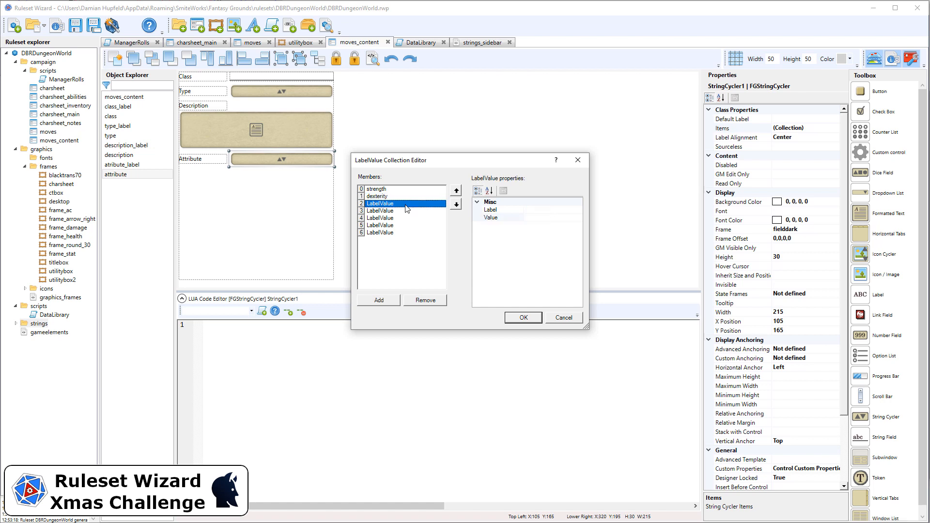
left_click(539, 211)
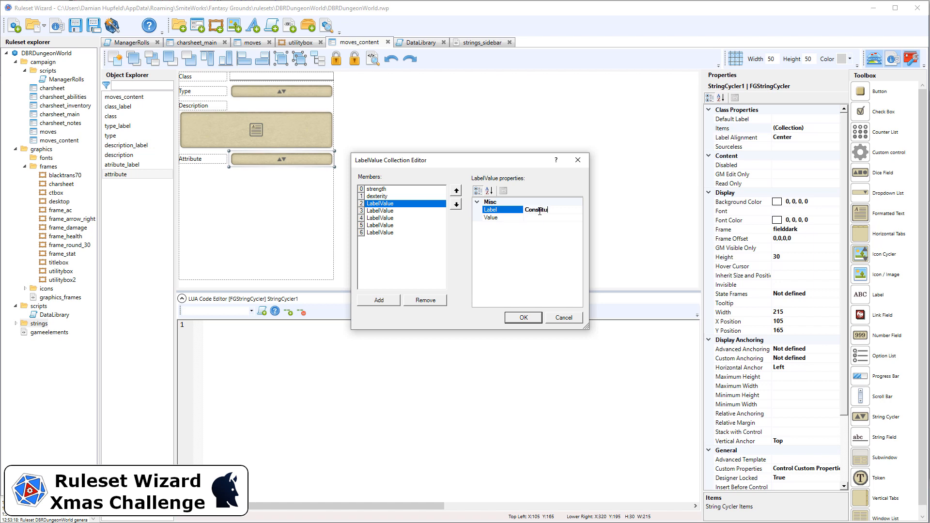
left_click(541, 219)
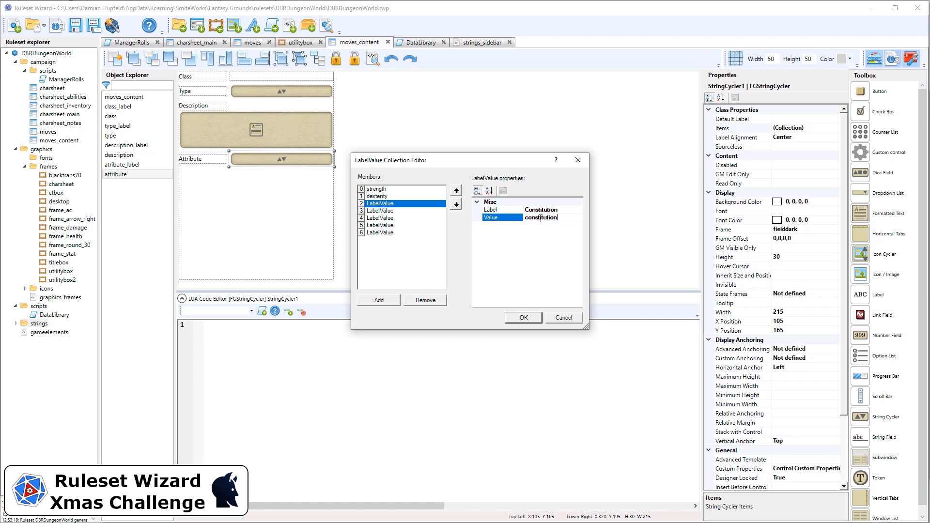
Set the fourth item's label to Intelligence and value to intelligence
left_click(383, 211)
left_click(540, 209)
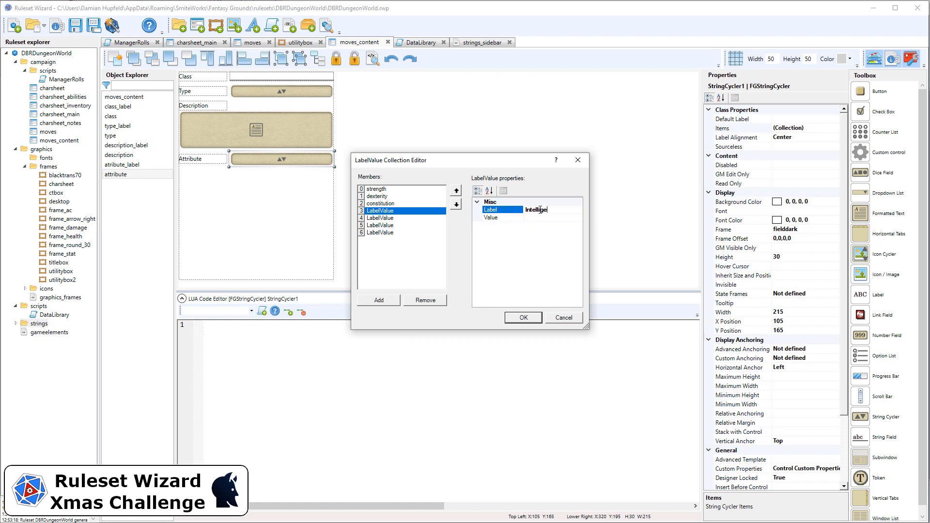
left_click(554, 217)
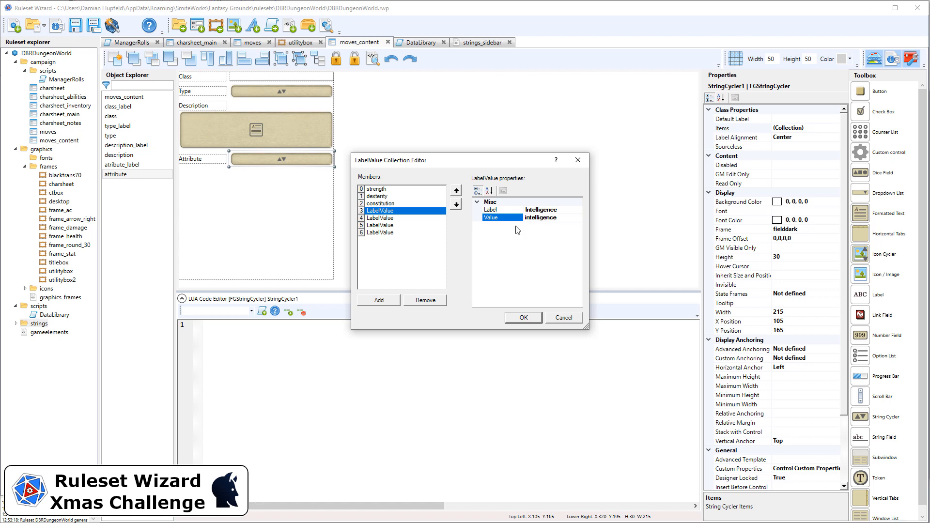
Set the fifth item's label to Wisdom and value to wisdom
left_click(381, 218)
left_click(552, 209)
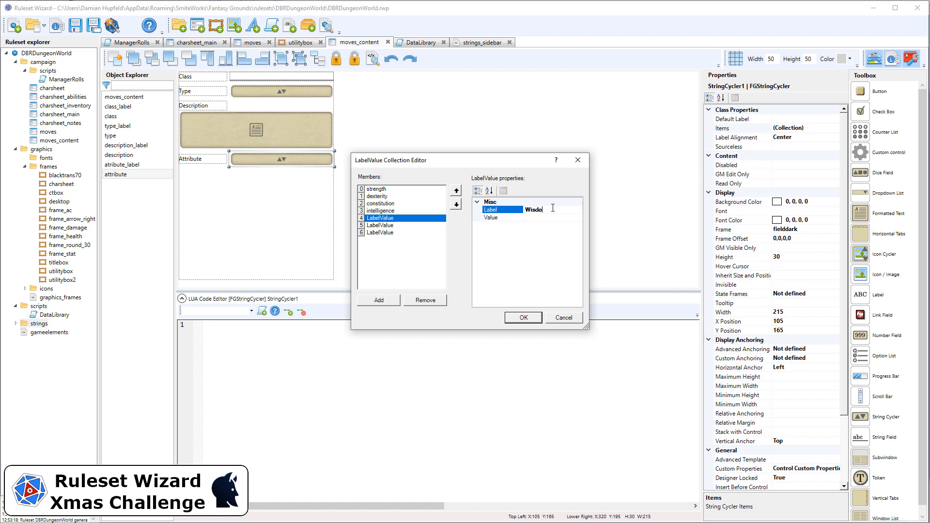
key("Tab")
left_click(562, 216)
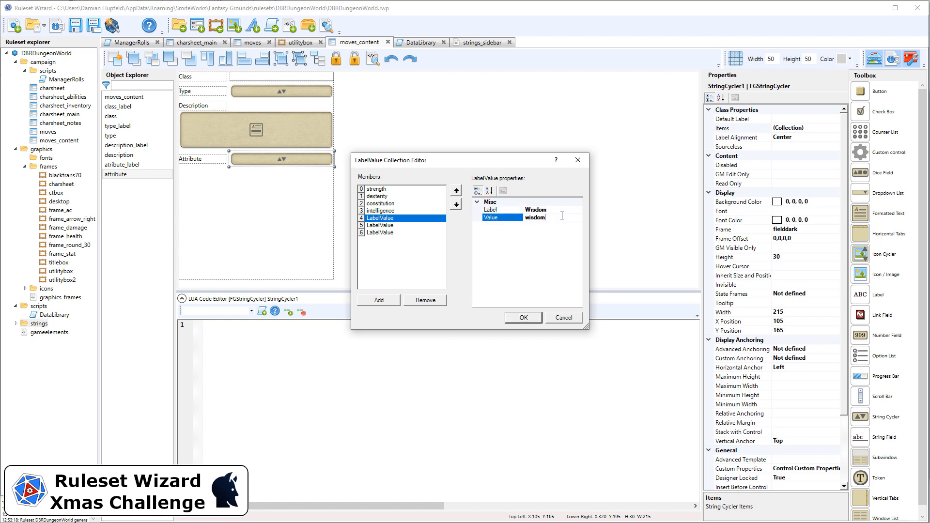
type("wisdom")
Set the sixth item's label to Charisma and value to charisma
left_click(425, 225)
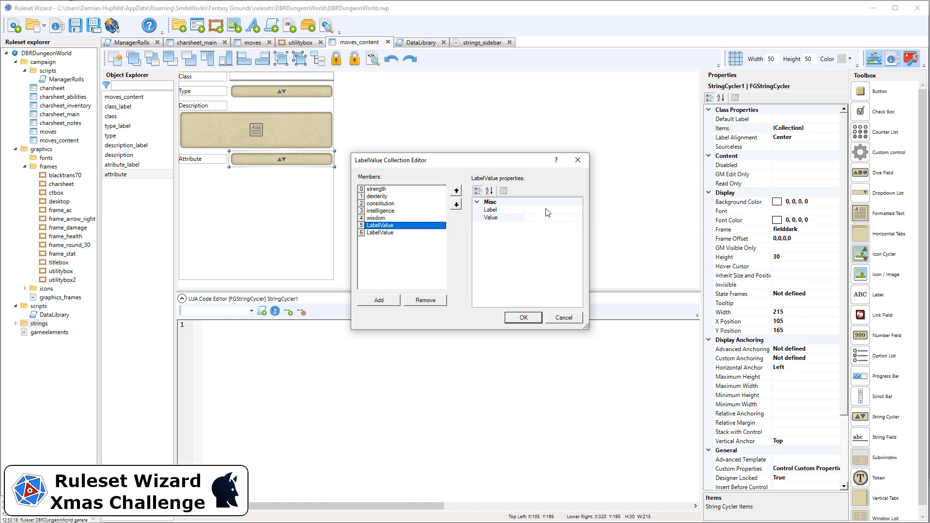
left_click(547, 209)
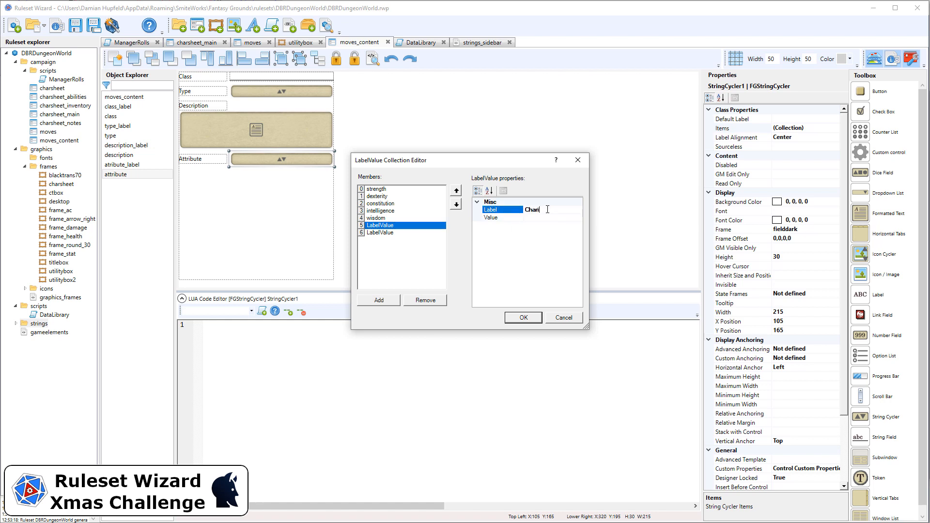
left_click(552, 218)
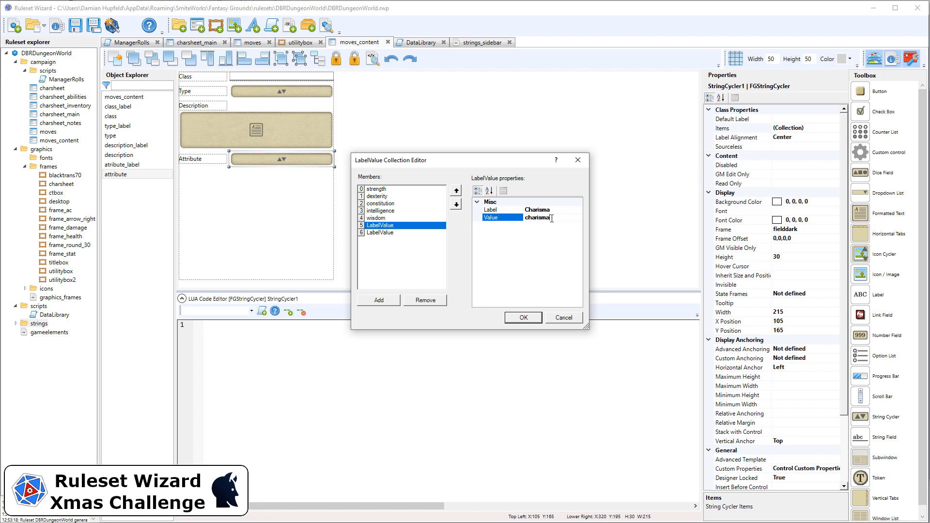
Set the last item's label to None and value to none, and close the collection editor
left_click(407, 233)
left_click(551, 210)
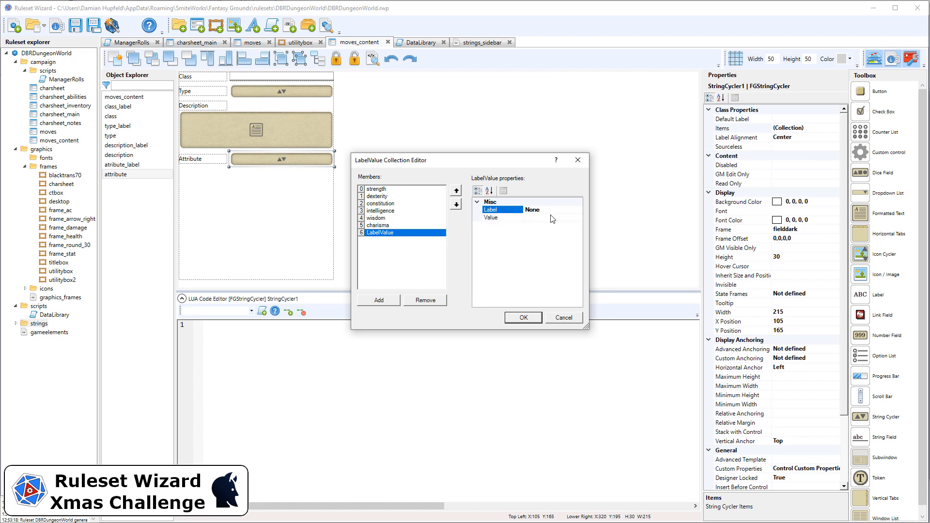
left_click(551, 217)
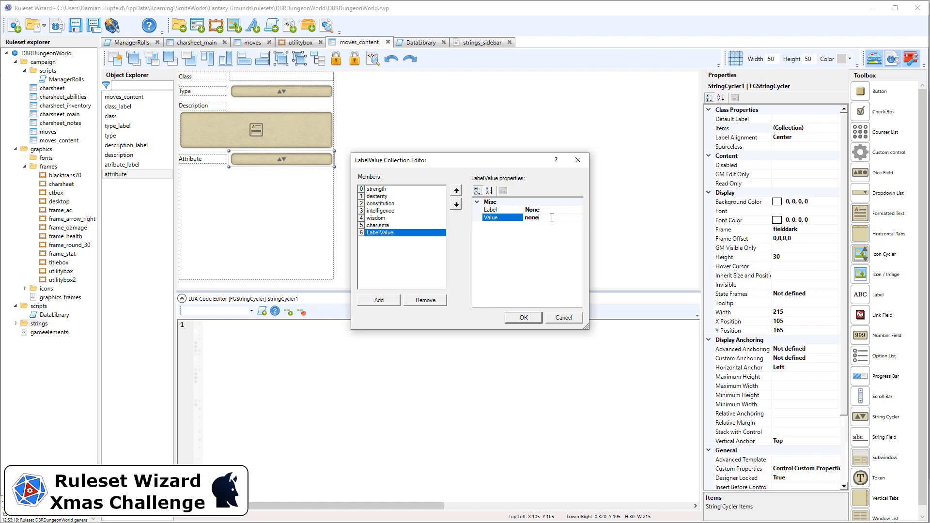
key("Return")
left_click(522, 316)
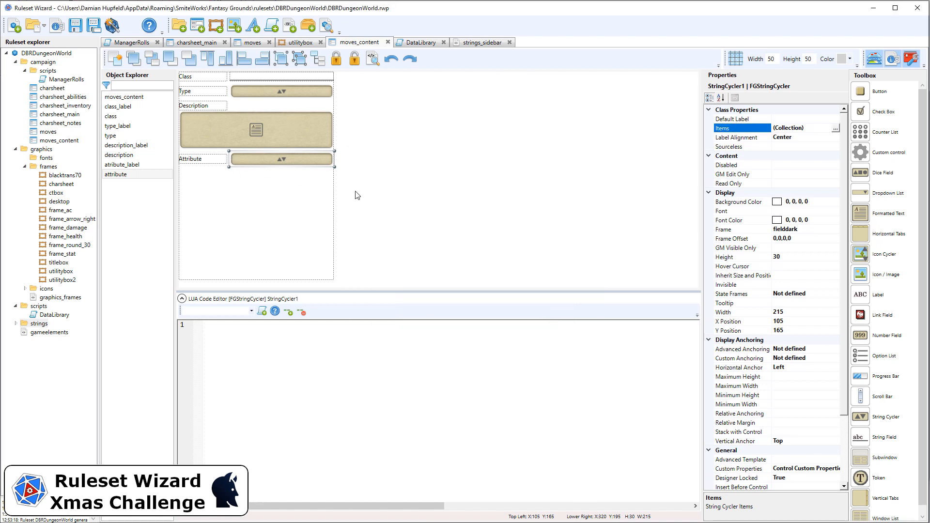
Set Stack with Control to description for both the Attribute label and the attribute string cycler
left_click(364, 201)
left_click_drag(380, 187, 181, 145)
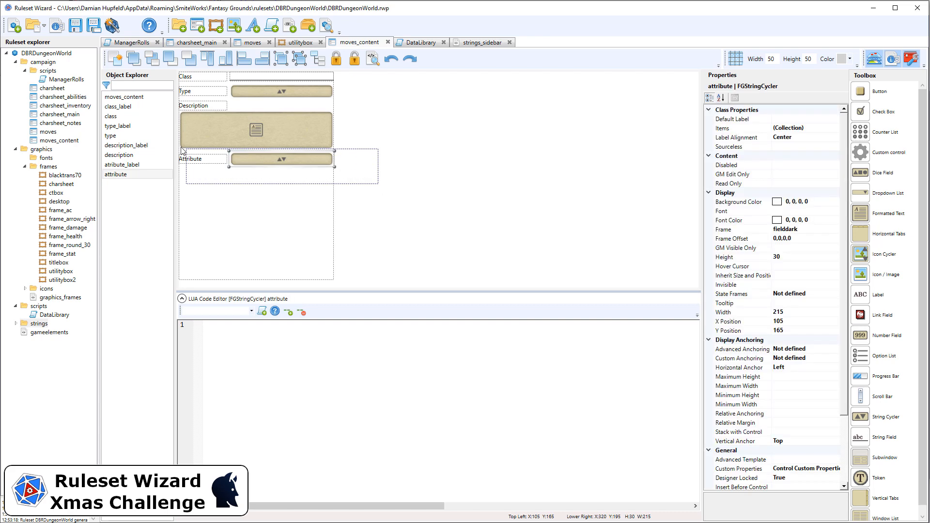
left_click(338, 59)
left_click(411, 146)
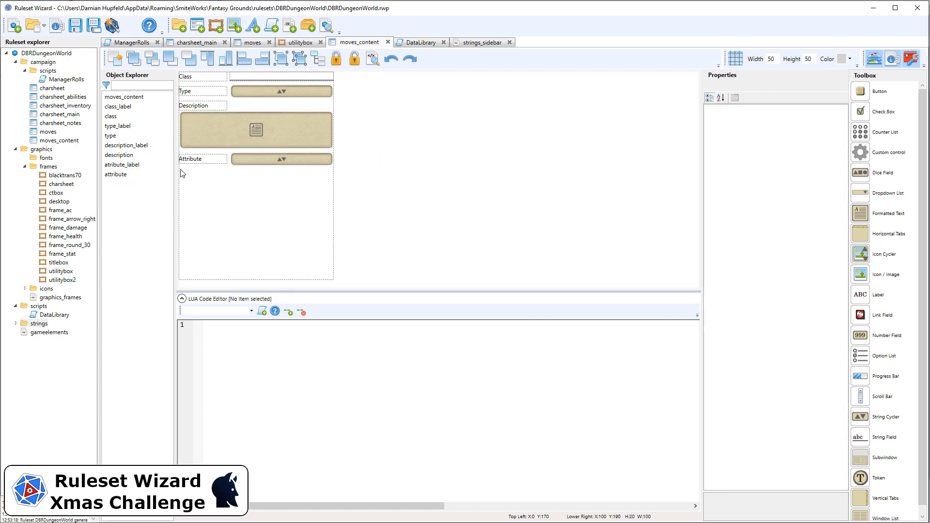
left_click(189, 161)
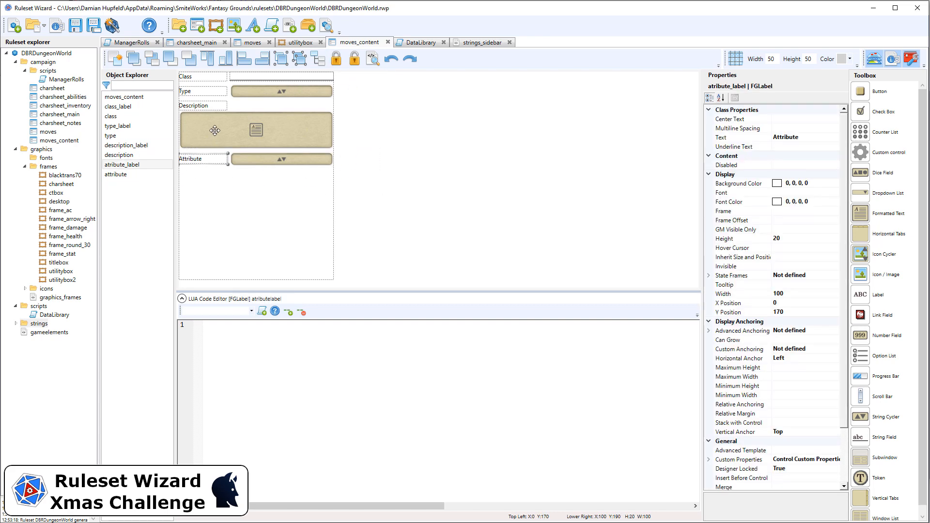
left_click(791, 339)
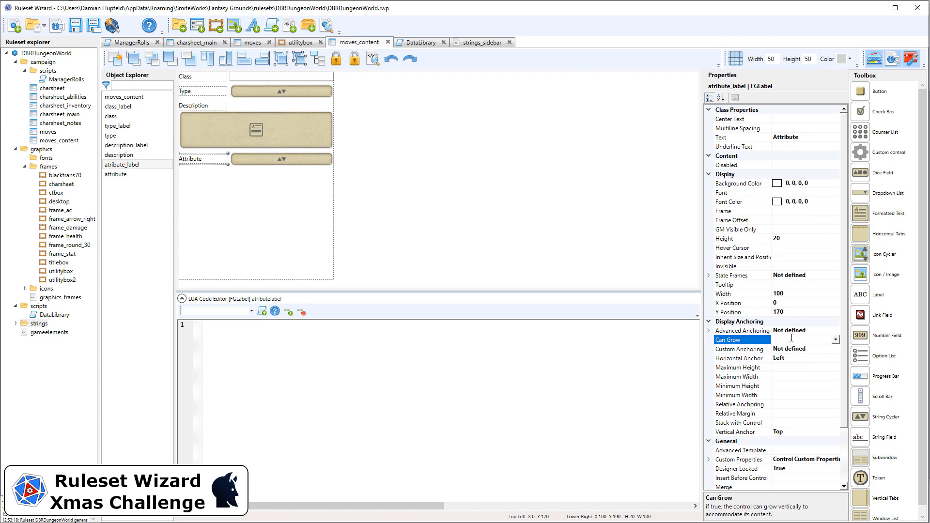
left_click(790, 420)
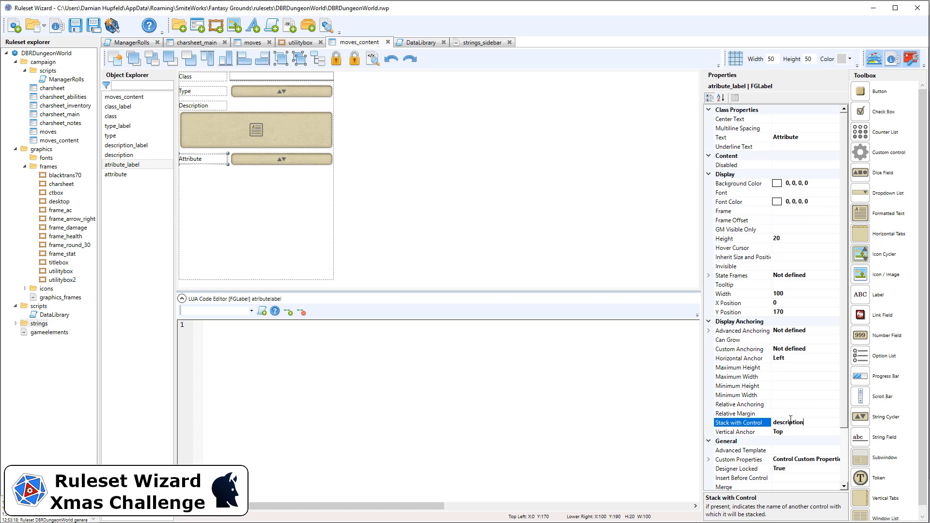
double_click(790, 420)
key("ctrl+c")
left_click_drag(361, 179, 230, 151)
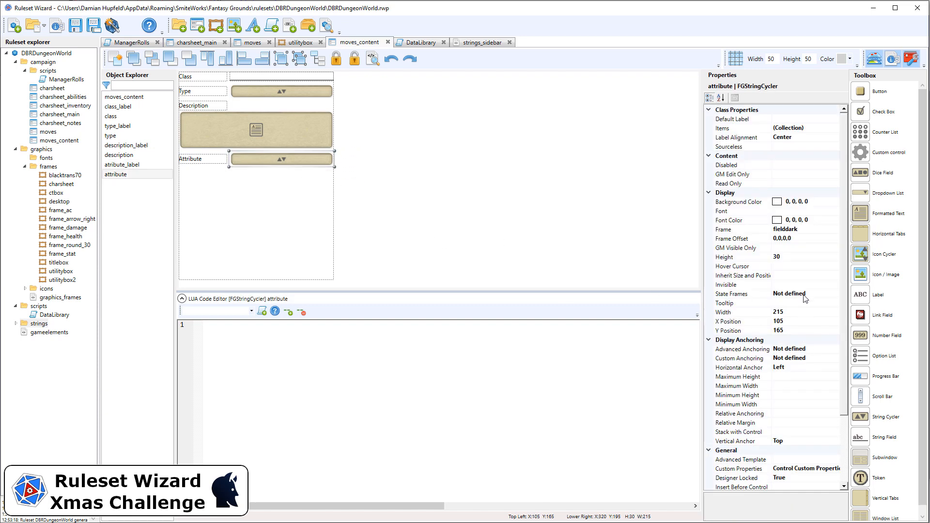
left_click(789, 431)
key("ctrl+v")
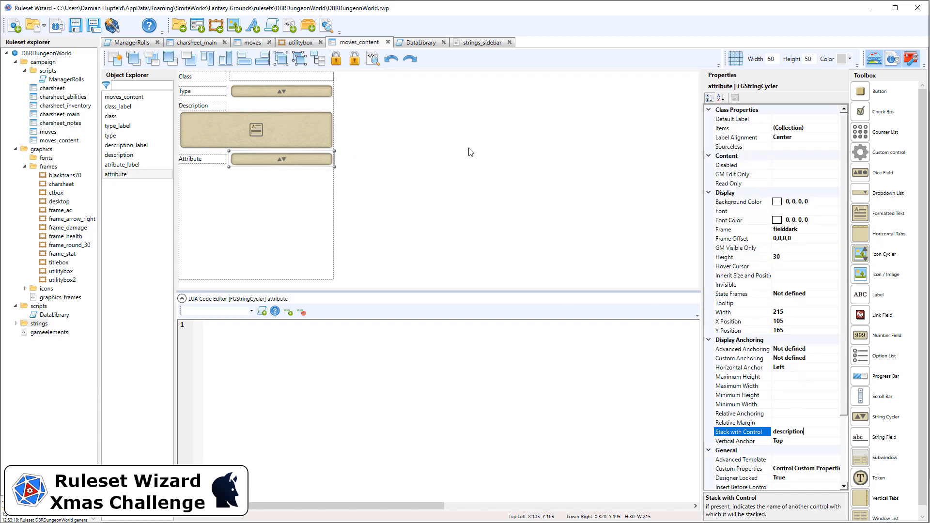
Duplicate the Class label and field and place the copy below the Attribute row
left_click(411, 144)
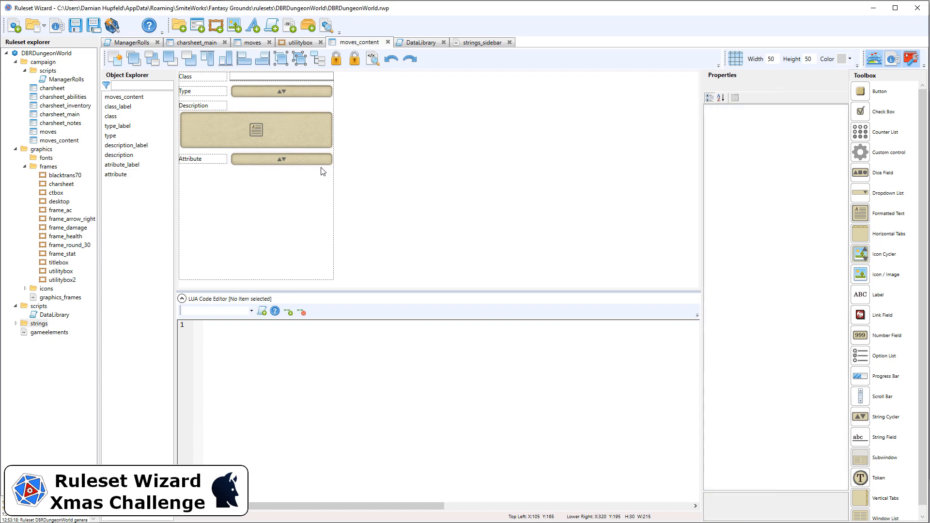
left_click_drag(348, 86, 228, 74)
left_click(154, 57)
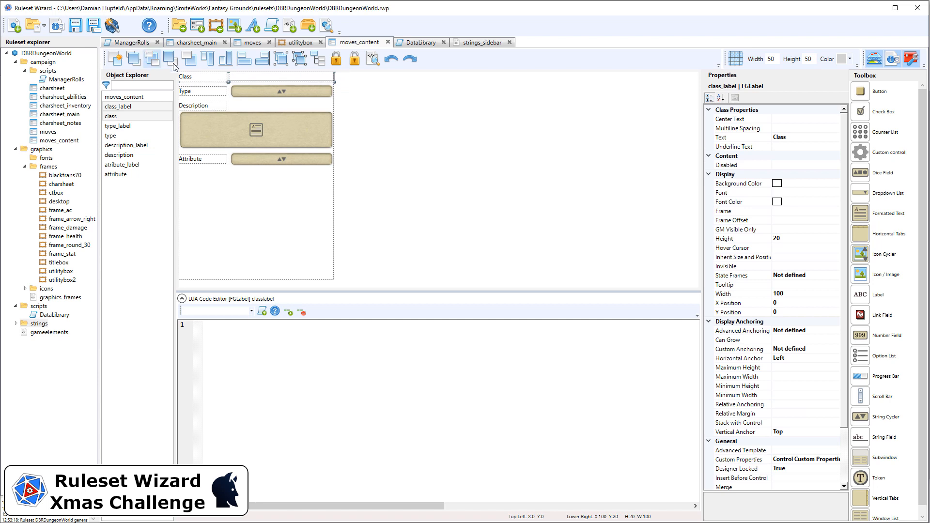
key("Left")
key("Down")
key("Down")
key("Down")
key("Down")
key("Down")
key("Down")
key("Down")
key("Down")
key("Down")
key("Down")
key("Down")
key("Down")
key("Down")
key("Down")
key("Down")
key("Down")
key("Down")
key("Down")
key("Down")
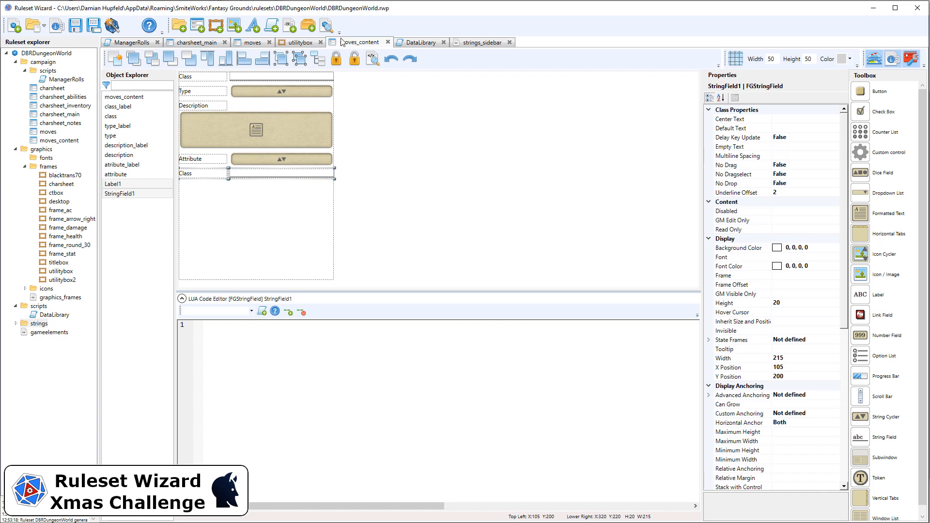
left_click(336, 59)
Set the copied label's text to 6 or lower and rename it result6_label
left_click(193, 173)
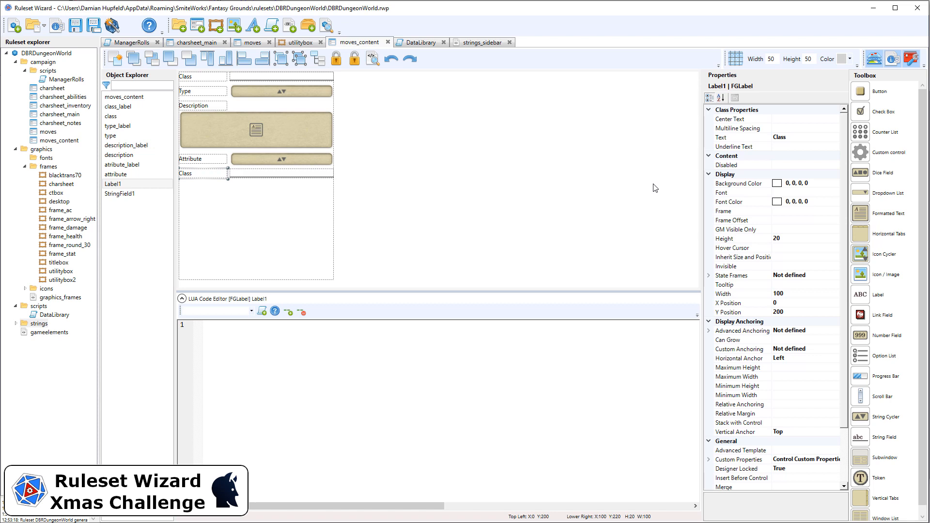
left_click(800, 138)
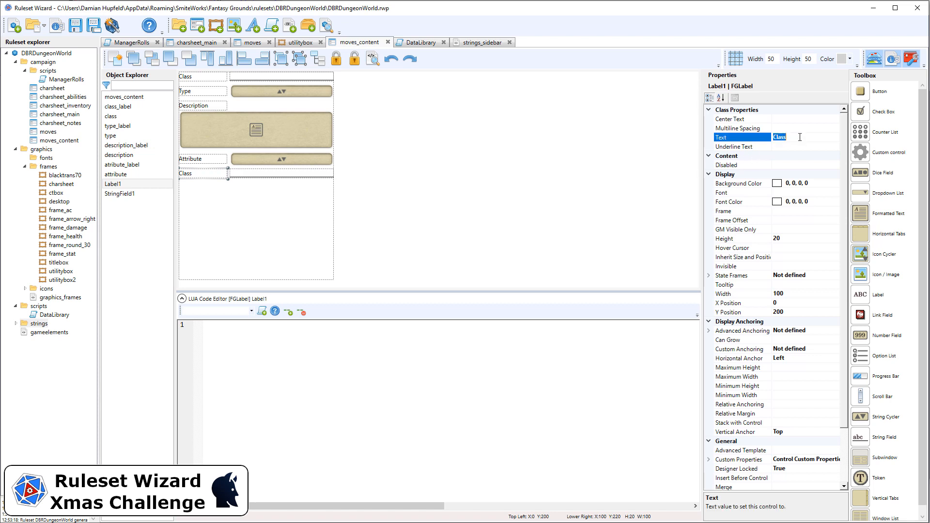
type("6 or lower")
scroll(805, 434, "down", 2)
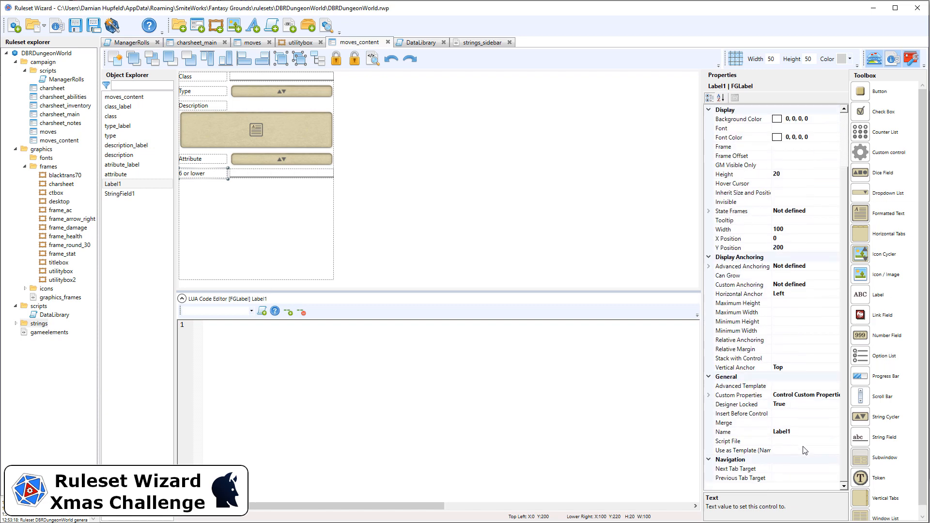
left_click(804, 432)
type("result6_l")
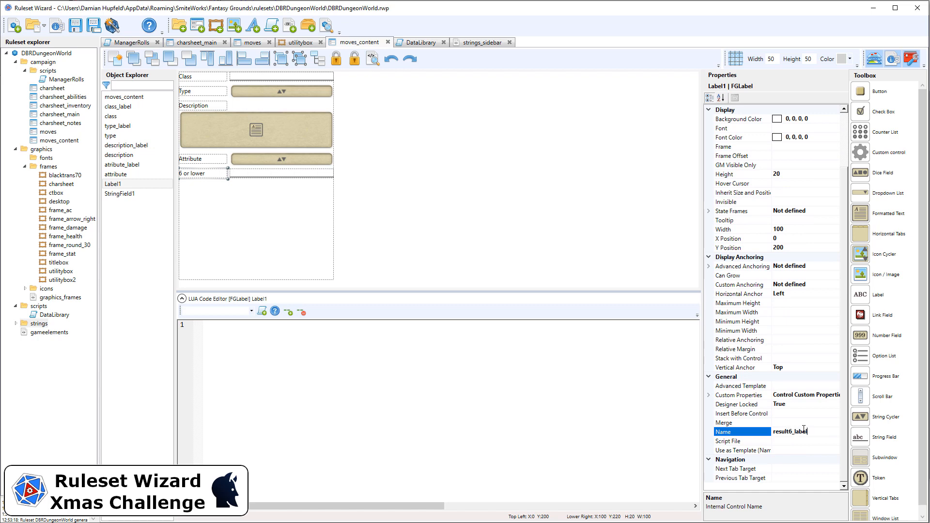
type("abel")
Rename the copied string field result6 and set its Can Grow to True
left_click_drag(368, 198, 223, 166)
scroll(807, 419, "down", 3)
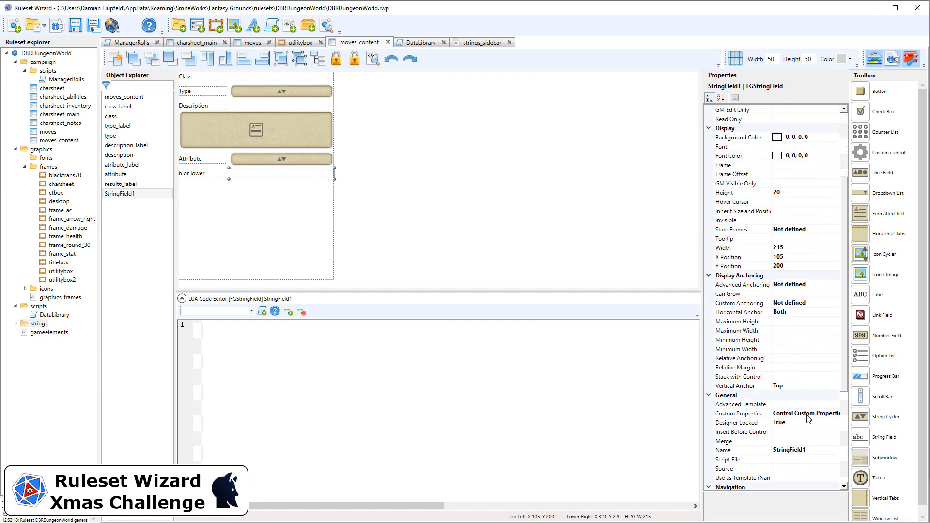
left_click(816, 449)
type("result6")
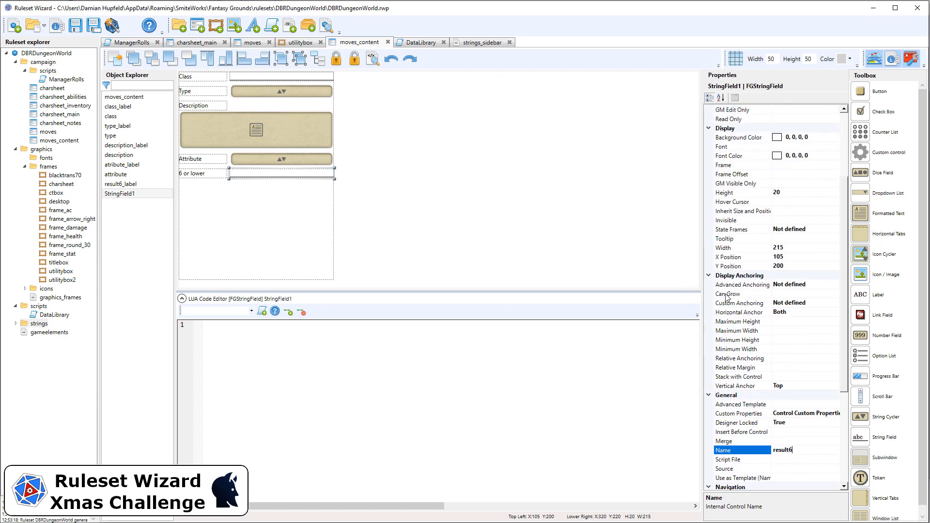
left_click(789, 293)
double_click(789, 293)
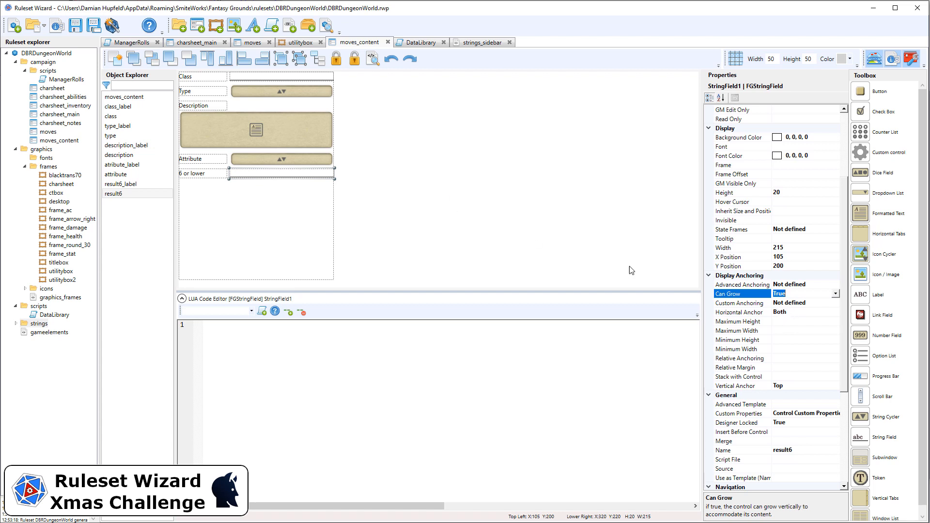
Copy the attribute cycler's stack target and set result6_label and result6 to stack with description
left_click(242, 161)
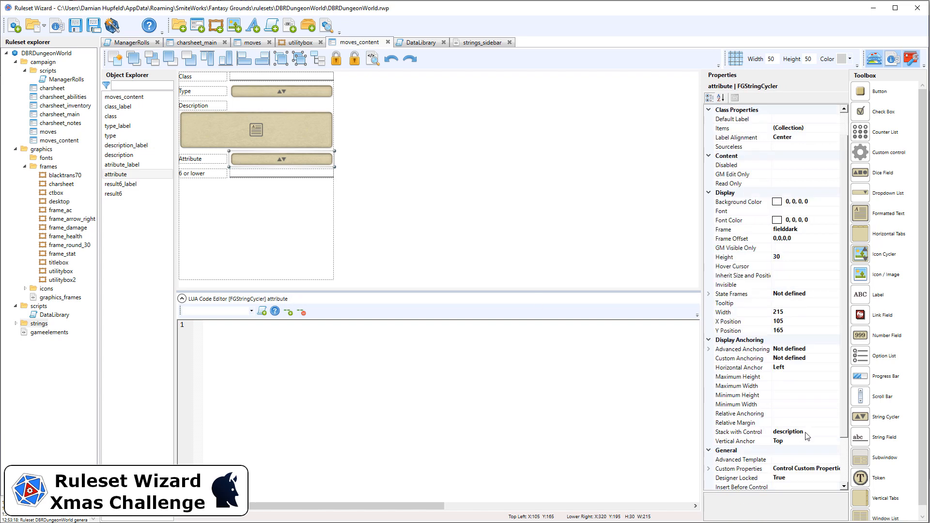
scroll(802, 426, "down", 3)
left_click(722, 348)
key("ctrl+c")
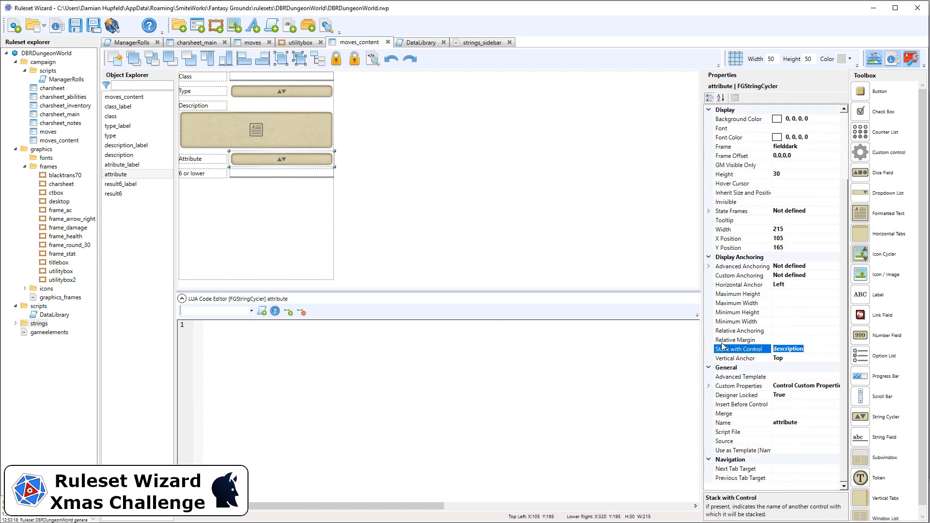
left_click_drag(372, 202, 178, 152)
left_click(399, 137)
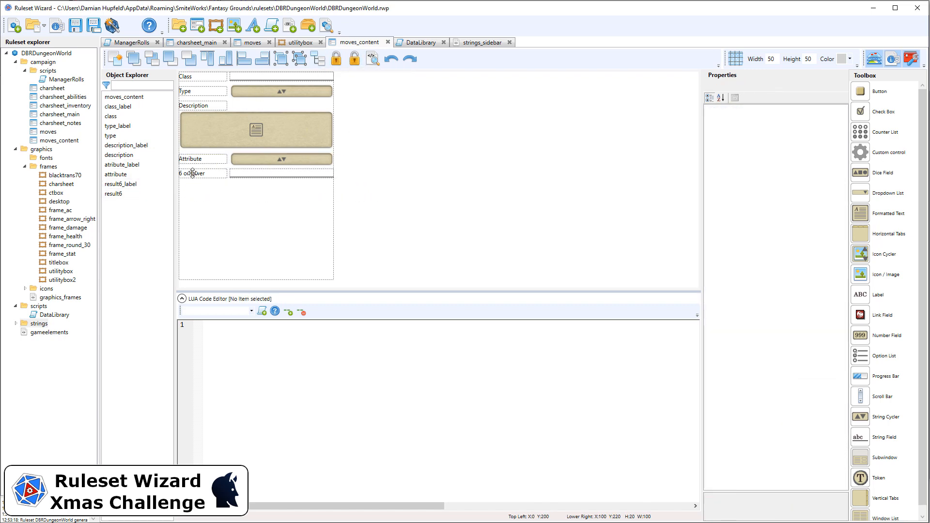
left_click(196, 174)
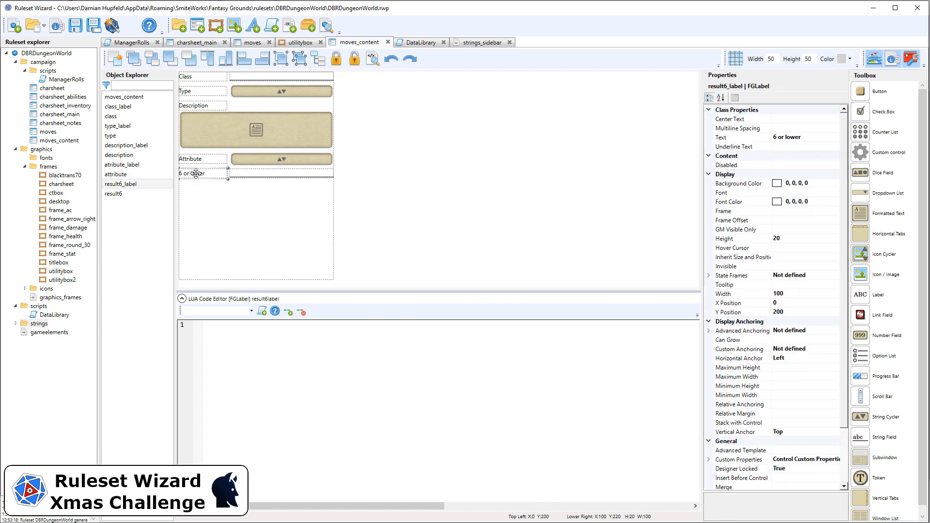
left_click(794, 421)
key("ctrl+v")
left_click(286, 172)
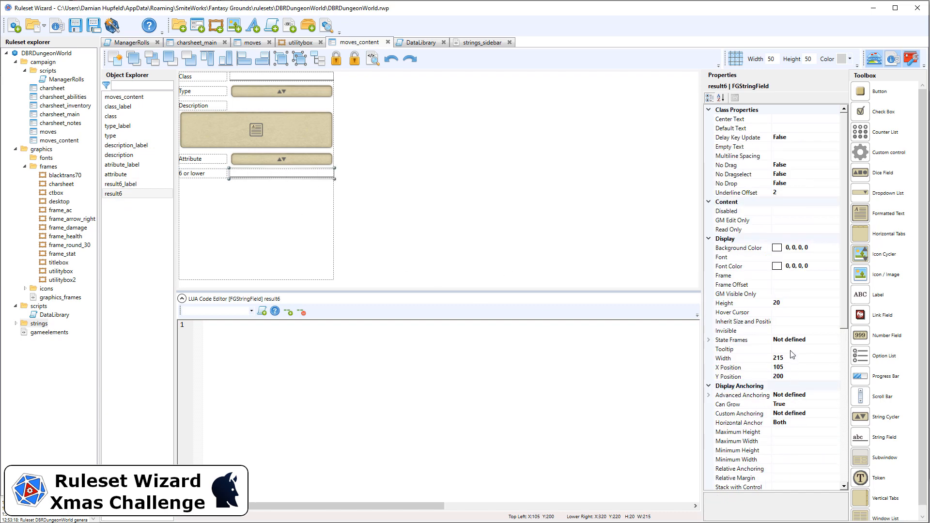
scroll(792, 355, "down", 2)
left_click(792, 433)
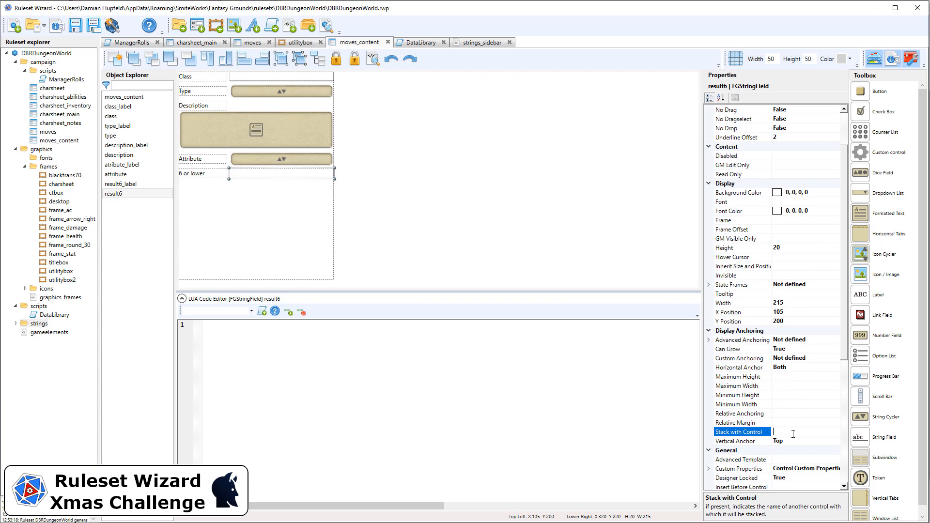
key("ctrl+v")
Duplicate the 6 or lower label and result6 field and nudge the copy just below them
left_click_drag(382, 195, 175, 185)
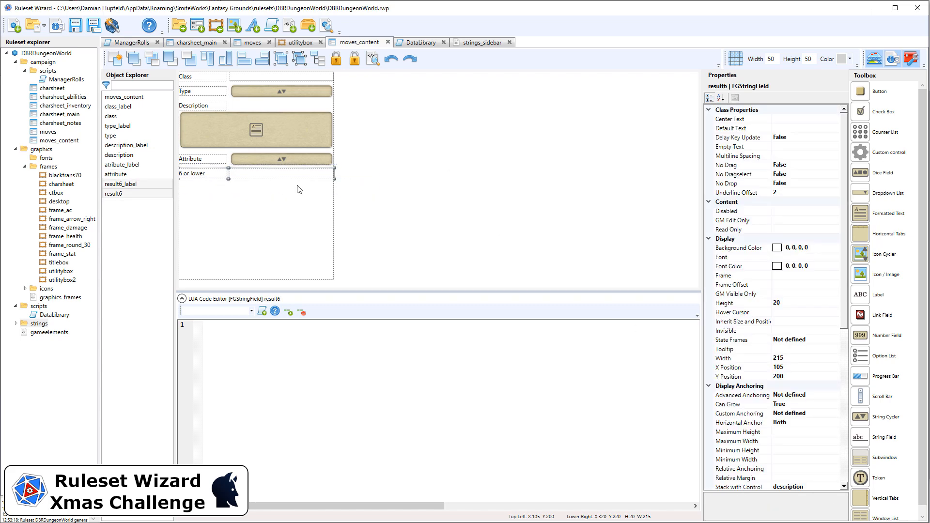
key("ctrl+v")
key("Left")
key("Down")
key("Down")
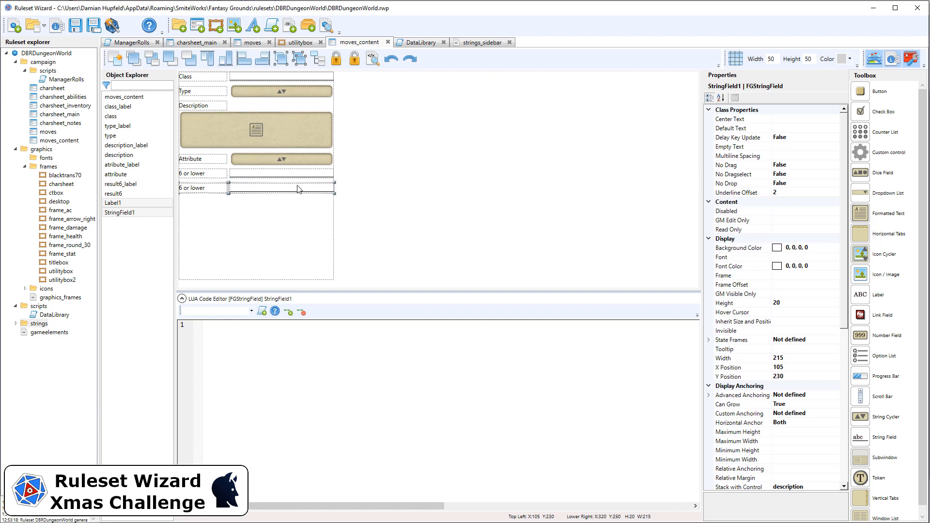
key("Up")
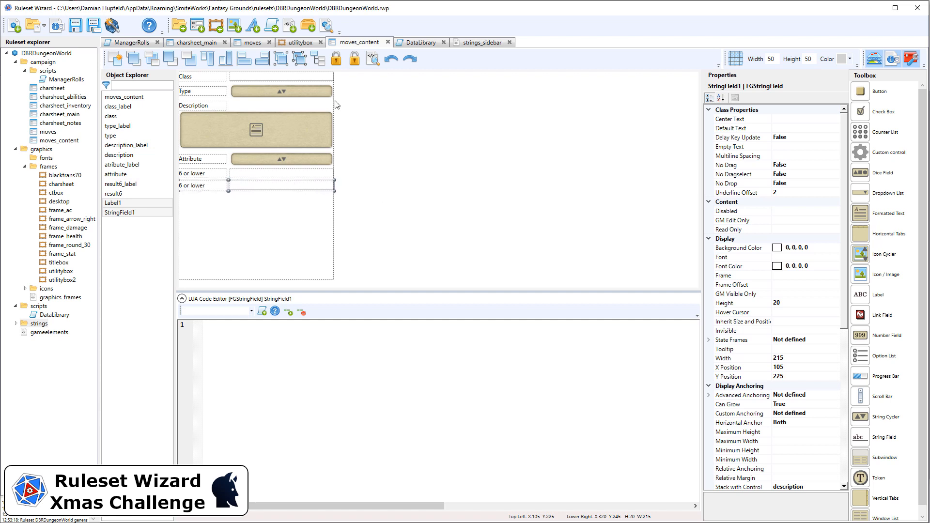
left_click(418, 166)
Set the new label's text to 7-10
left_click(207, 183)
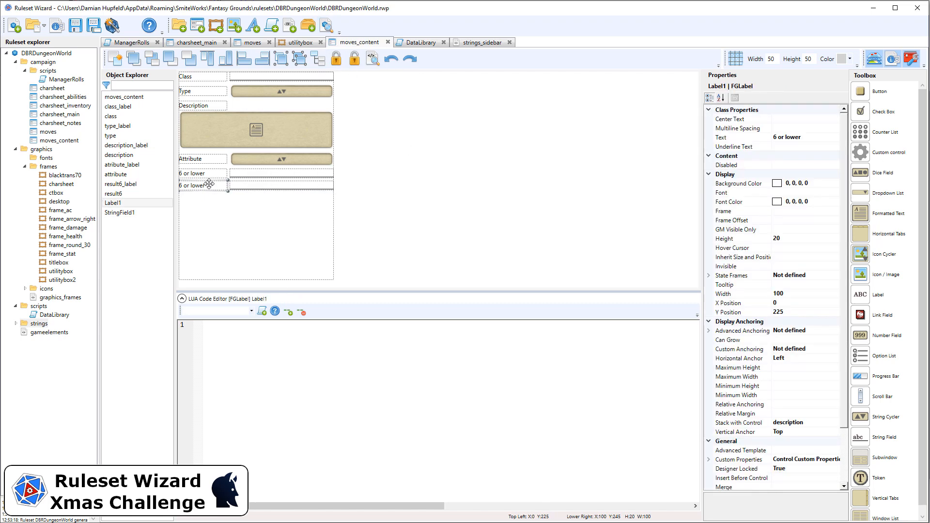
left_click(760, 136)
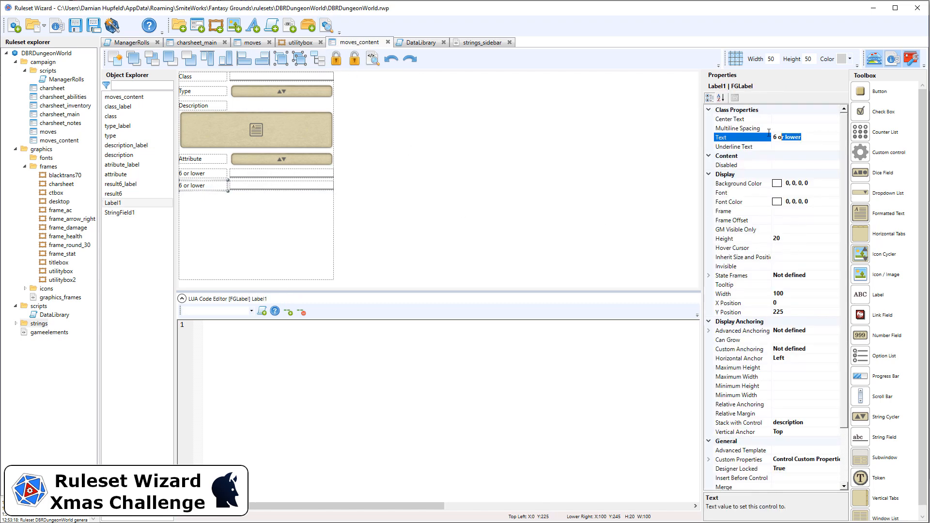
type("7-10")
key("Return")
Stack the 7-10 label with result6 and rename it result7_label
scroll(808, 363, "down", 3)
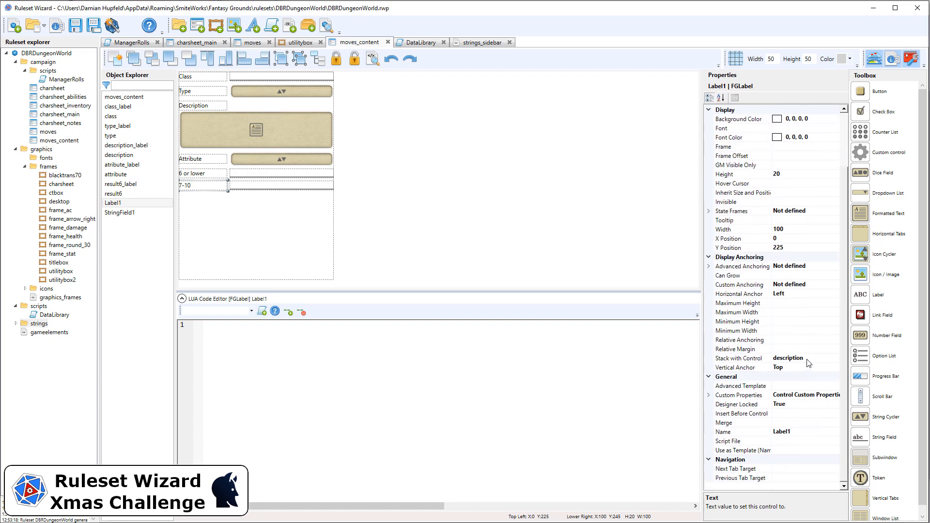
left_click(731, 358)
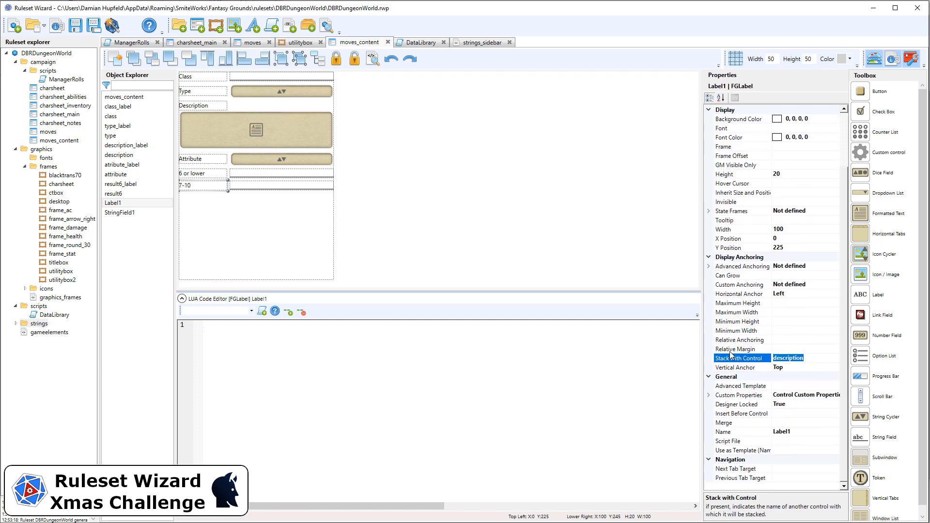
type("result6")
left_click(809, 433)
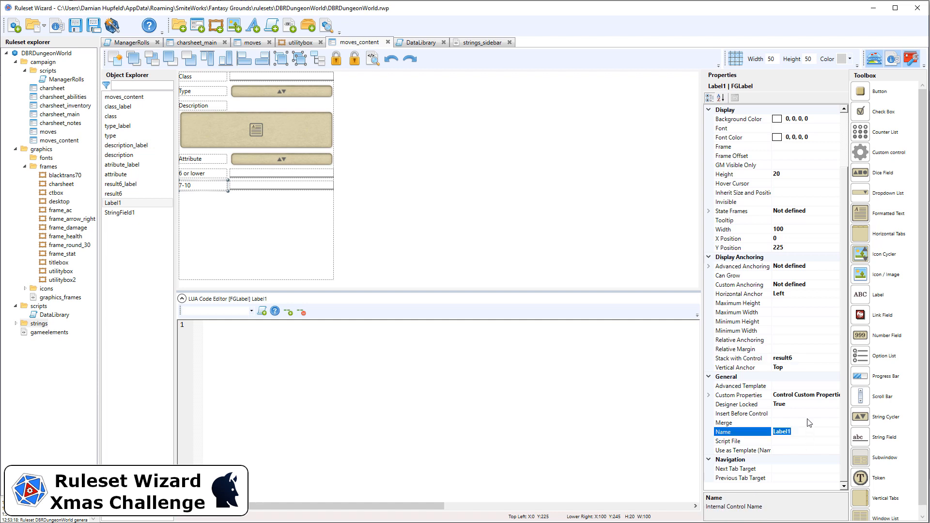
type("result7_l")
Stack the new string field with result6 and rename it result7
left_click(309, 186)
scroll(794, 456, "down", 3)
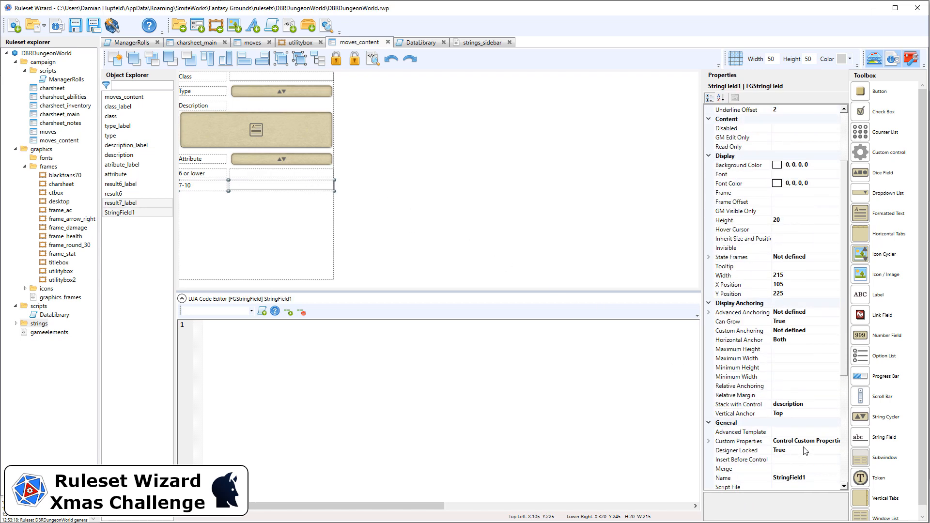
left_click(771, 403)
key("ctrl+a")
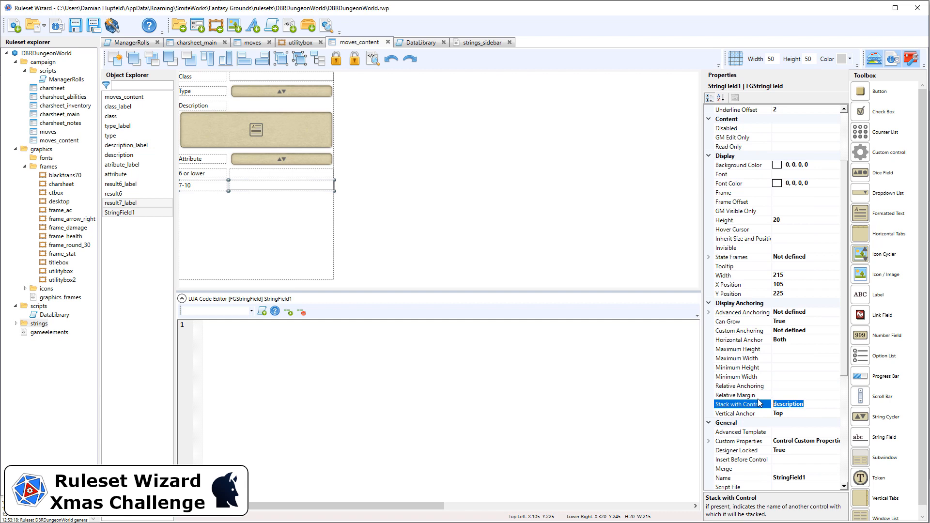
type("result6")
left_click(790, 478)
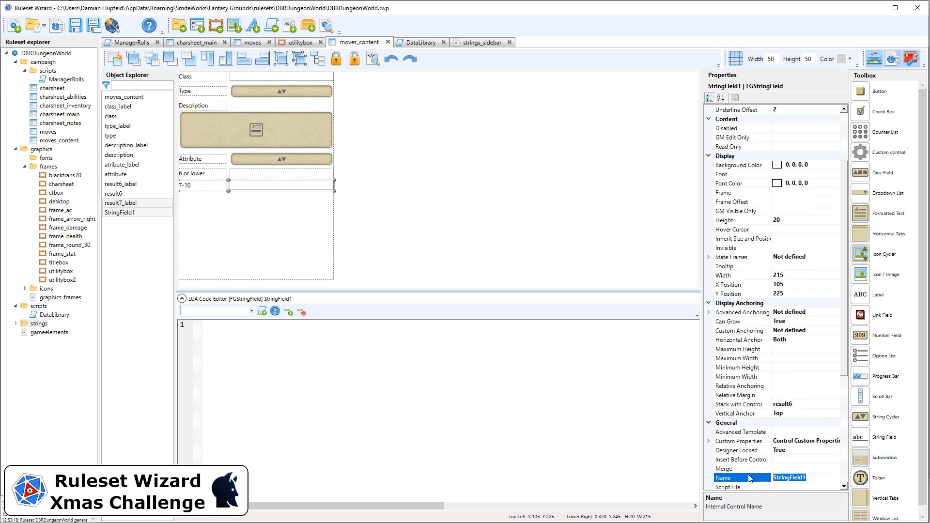
type("result7")
Duplicate the 7-10 label and result7 field and nudge the copy just below them
left_click(449, 236)
left_click_drag(352, 210, 191, 180)
key("ctrl+v")
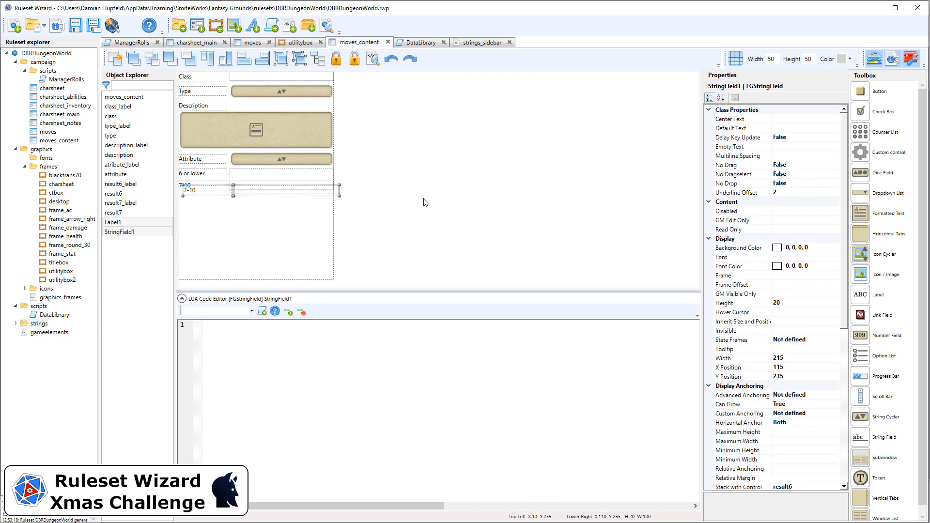
key("Down")
key("Down")
key("Down")
key("Down")
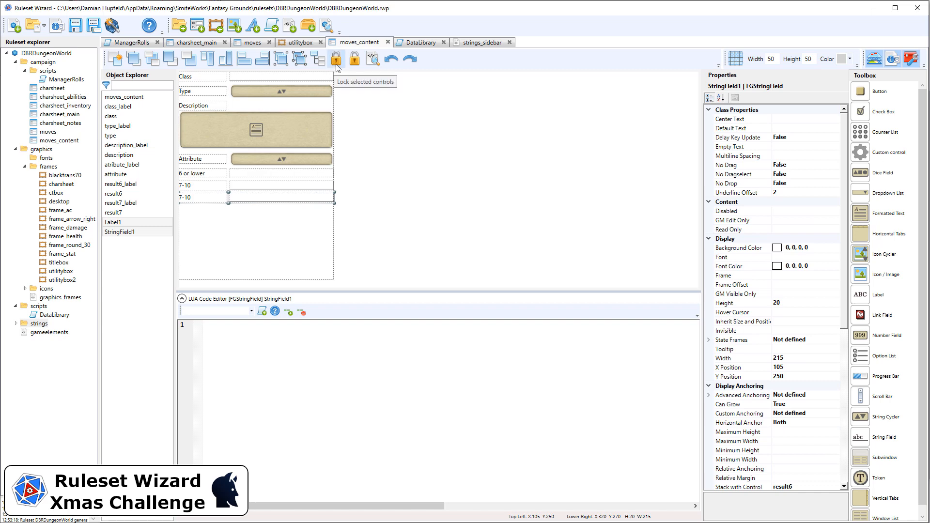
left_click(375, 169)
Change the 7-10 label's text to 7-9
left_click(215, 200)
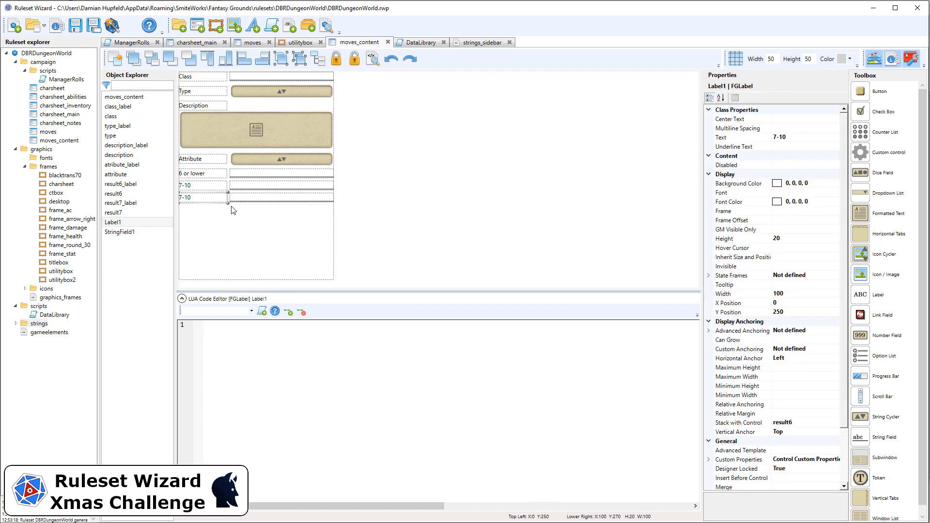
left_click(217, 186)
left_click(785, 137)
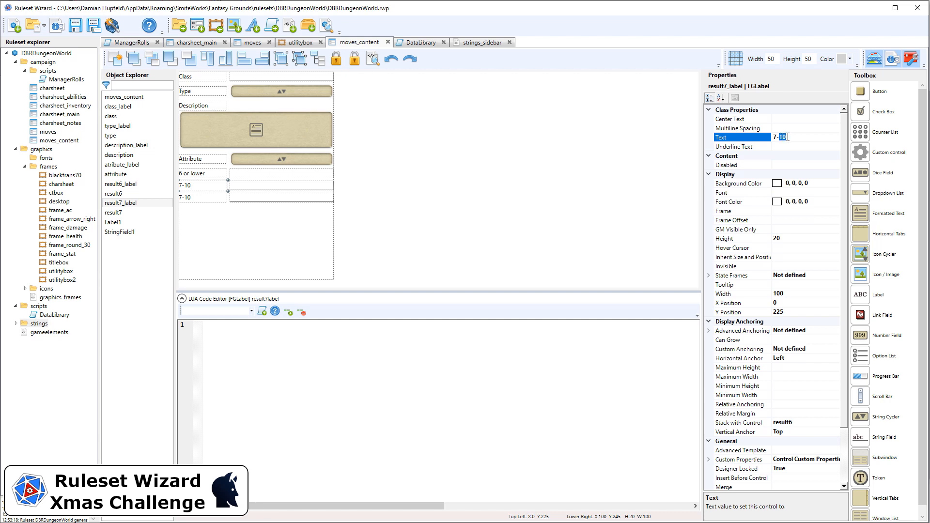
type("9")
Set the new label's text to 10+
left_click(223, 197)
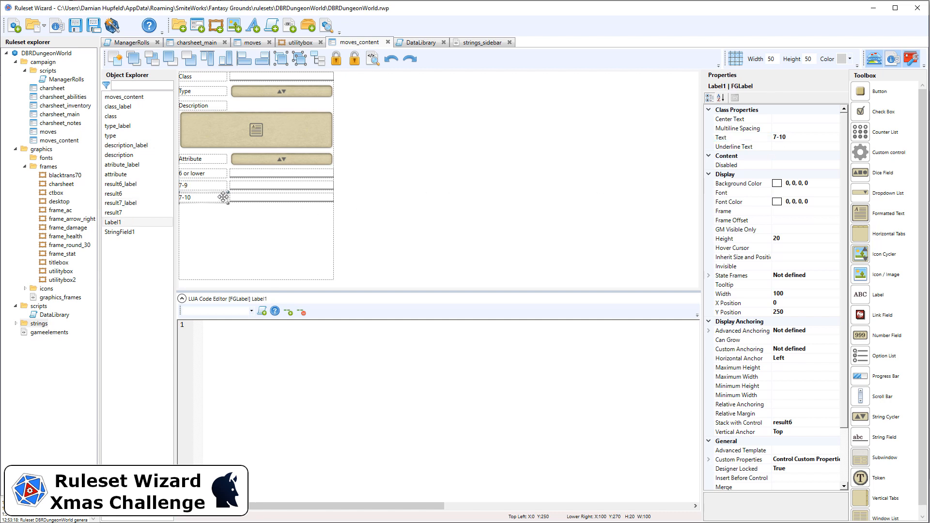
left_click(796, 137)
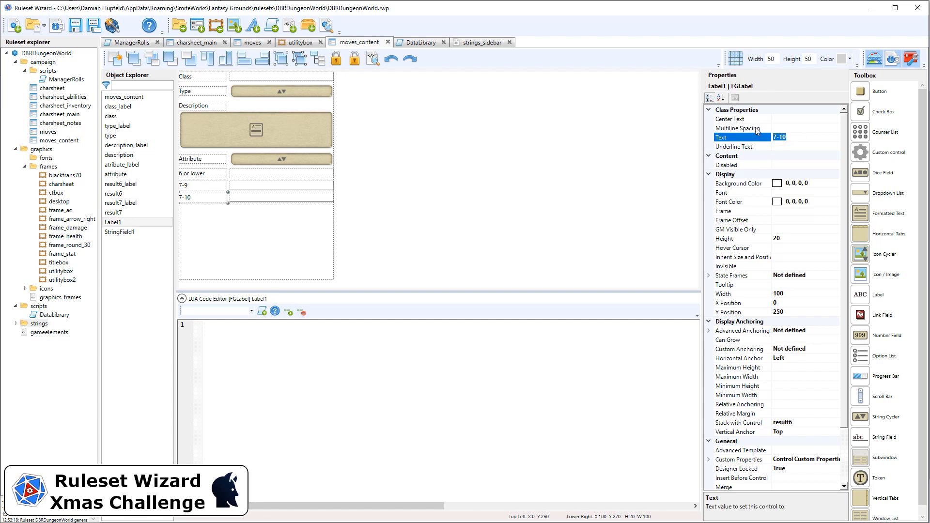
type("10+")
left_click(365, 233)
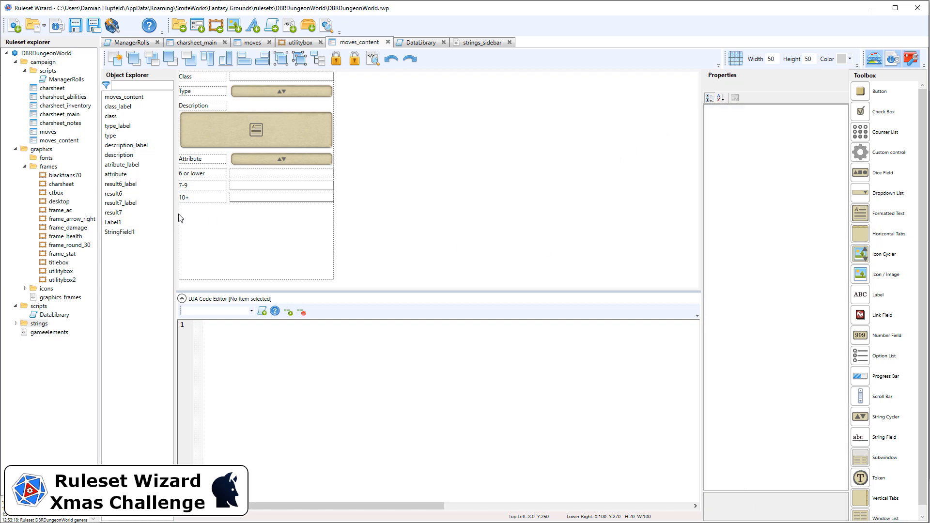
Stack the 10+ label with result7 and rename it result10_label
left_click_drag(239, 222, 166, 195)
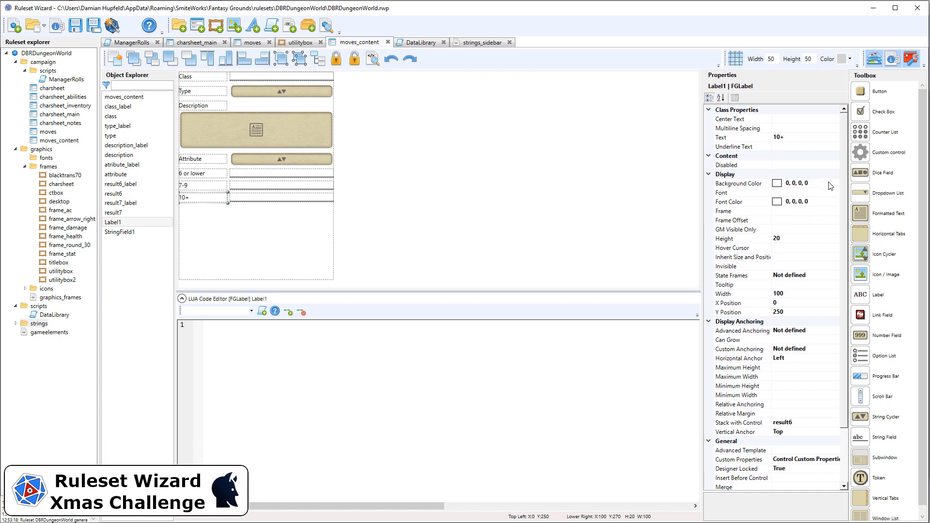
left_click(796, 423)
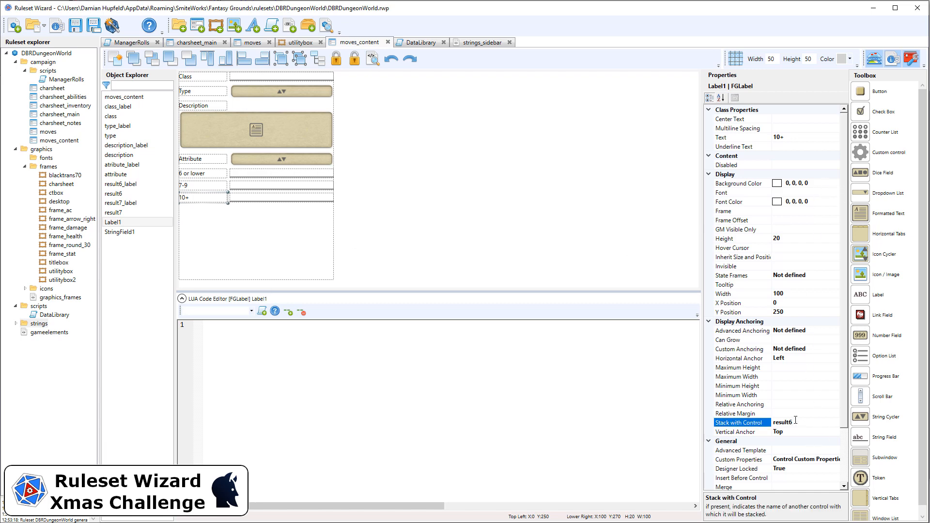
scroll(794, 423, "down", 3)
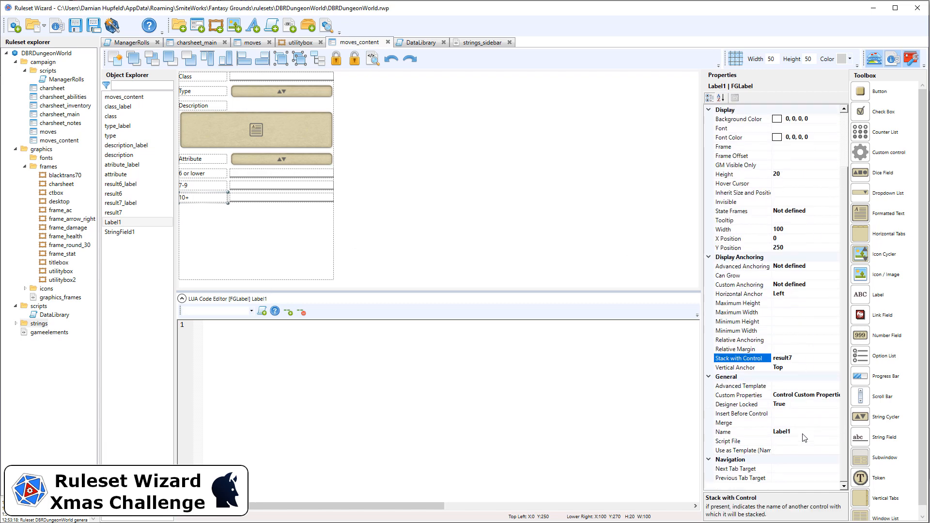
left_click(799, 432)
double_click(798, 431)
type("result10_l")
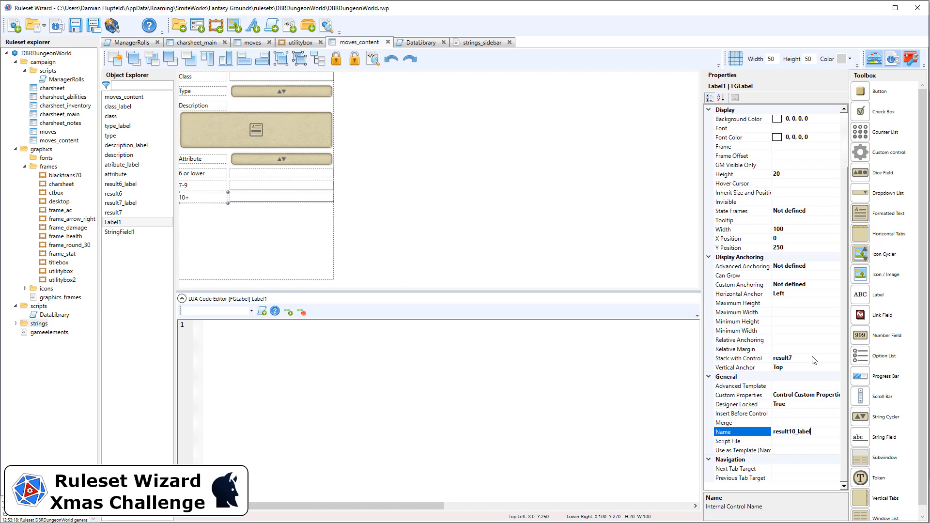
left_click_drag(796, 431, 773, 431)
key("ctrl+c")
Stack the new string field with result7 and rename it result10
left_click(268, 198)
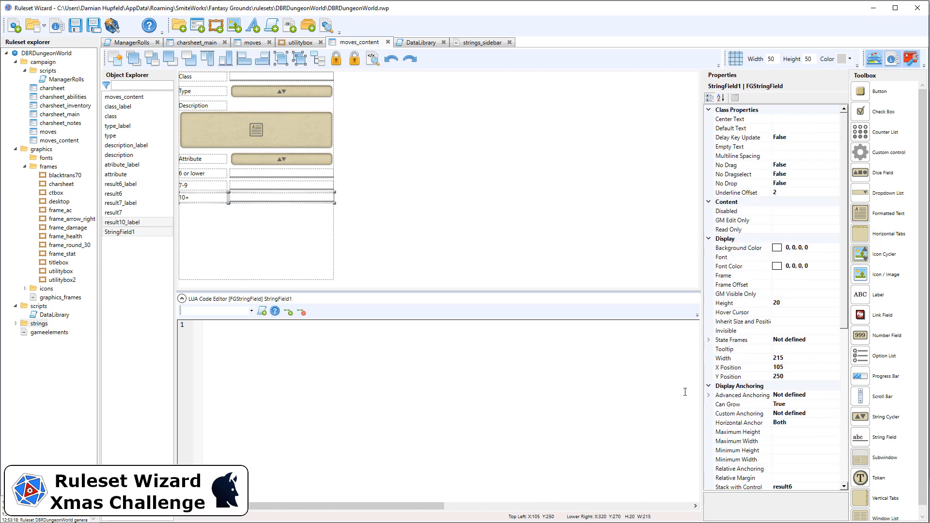
scroll(818, 435, "down", 3)
left_click(716, 403)
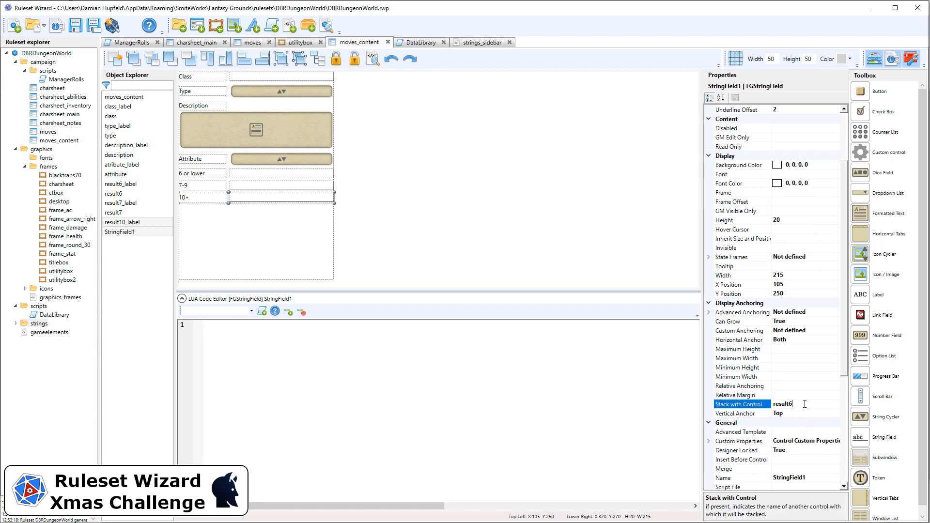
key("ctrl+v")
left_click(808, 477)
double_click(804, 477)
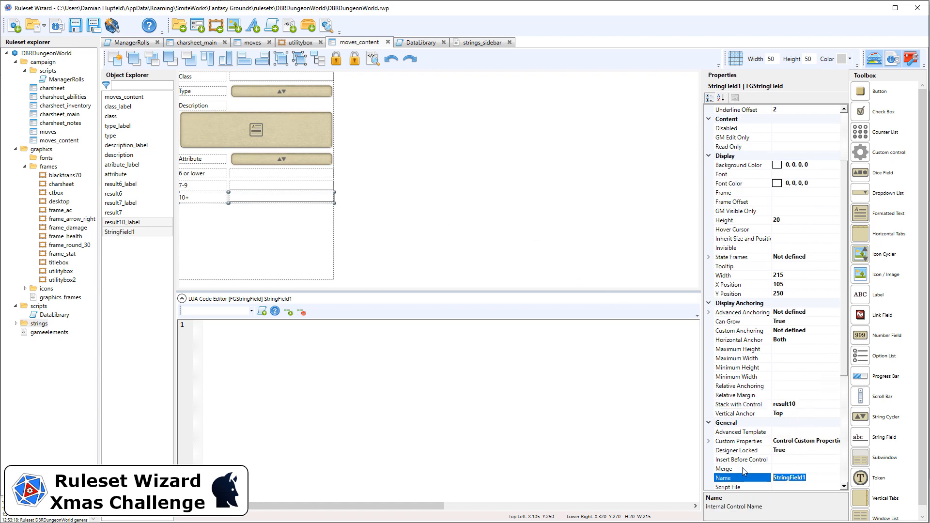
key("ctrl+v")
left_click(790, 404)
left_click_drag(789, 404, 830, 403)
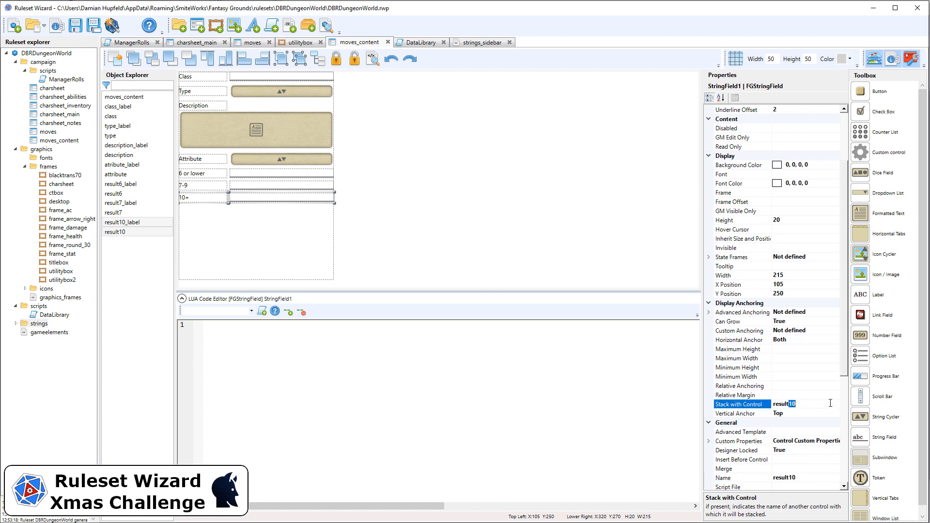
type("7")
Duplicate the 10+ label and result10 field and nudge the copy just below them
left_click(379, 159)
left_click_drag(365, 218, 165, 191)
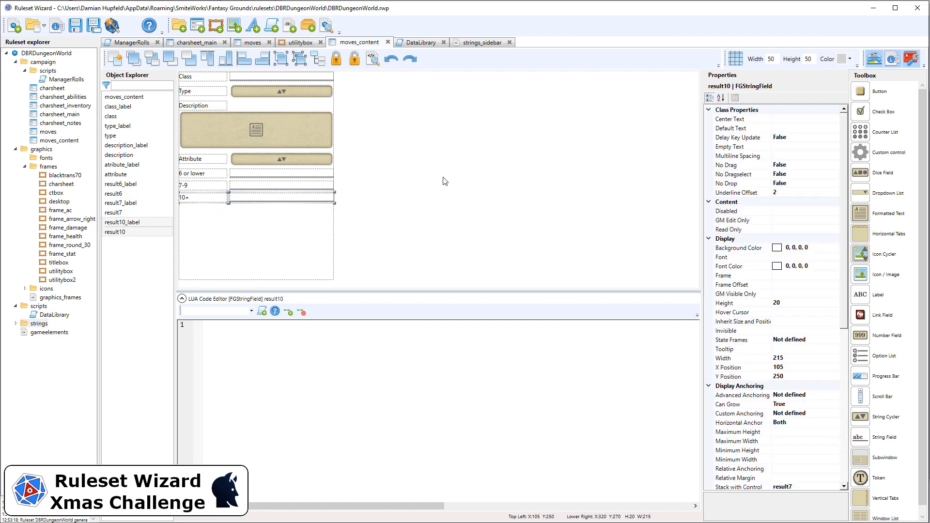
key("ctrl+c")
key("ctrl+v")
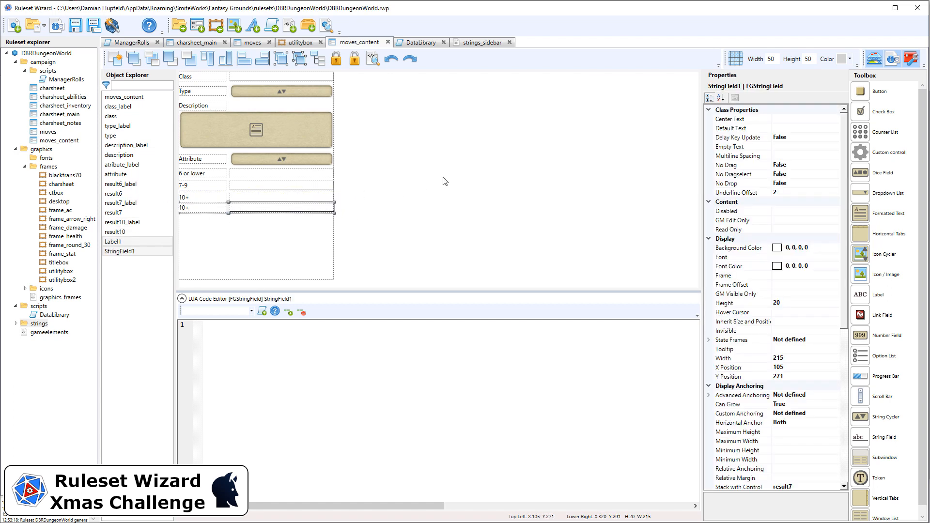
key("Down")
key("Down")
key("Down")
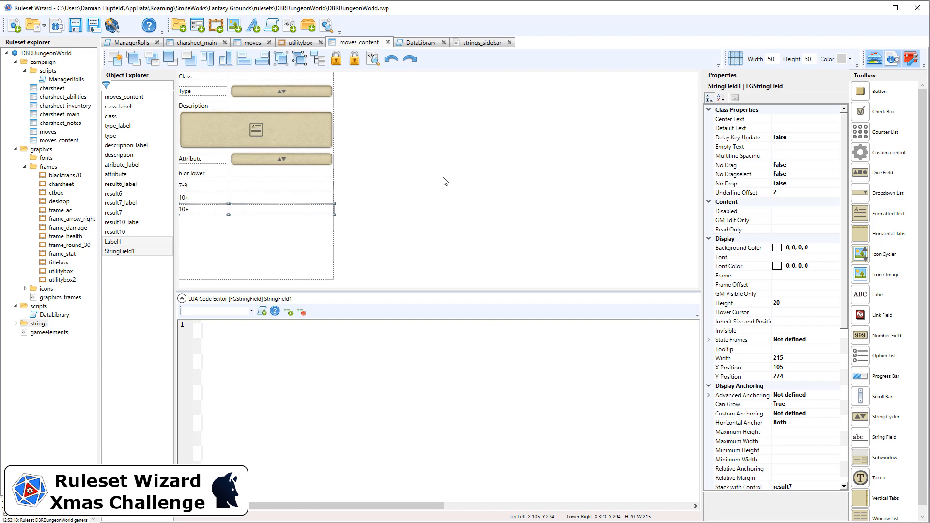
key("Down")
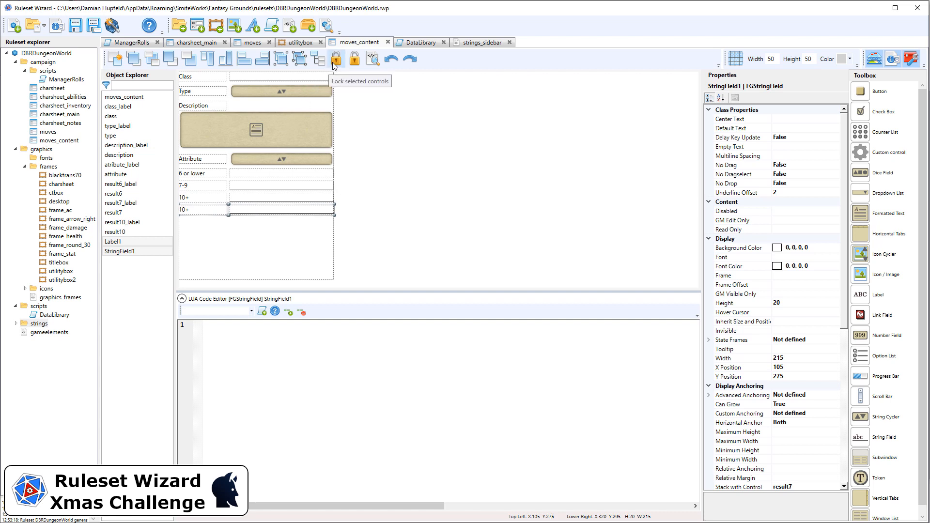
left_click(424, 174)
Set the new label's text to 12+ and stack it with result10
left_click(188, 209)
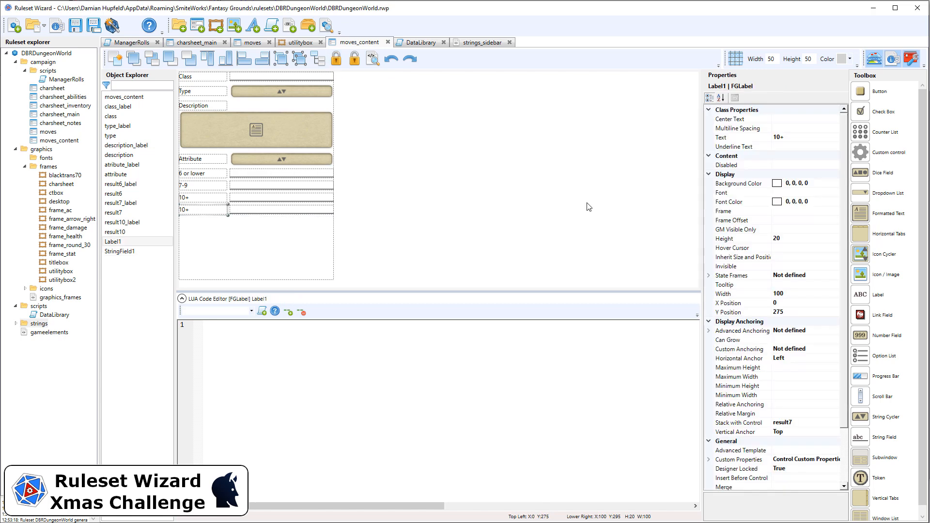
left_click(778, 137)
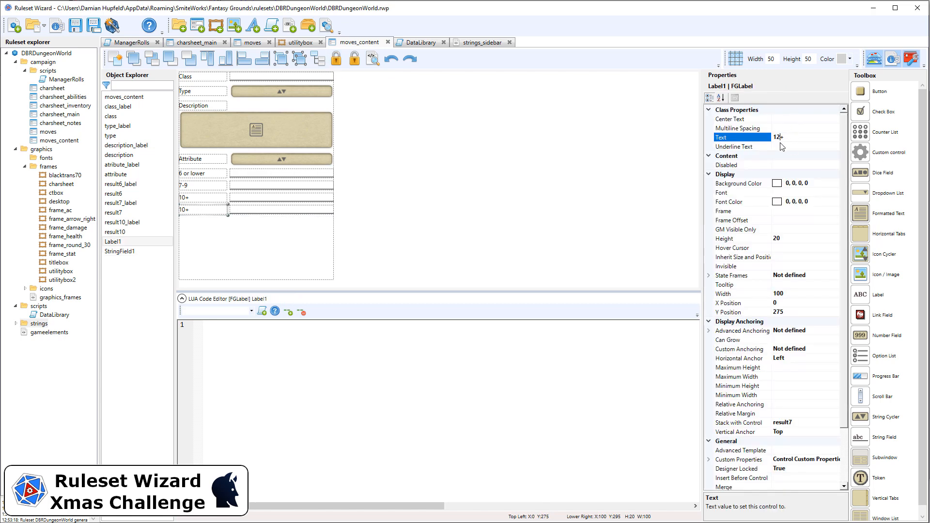
left_click(791, 423)
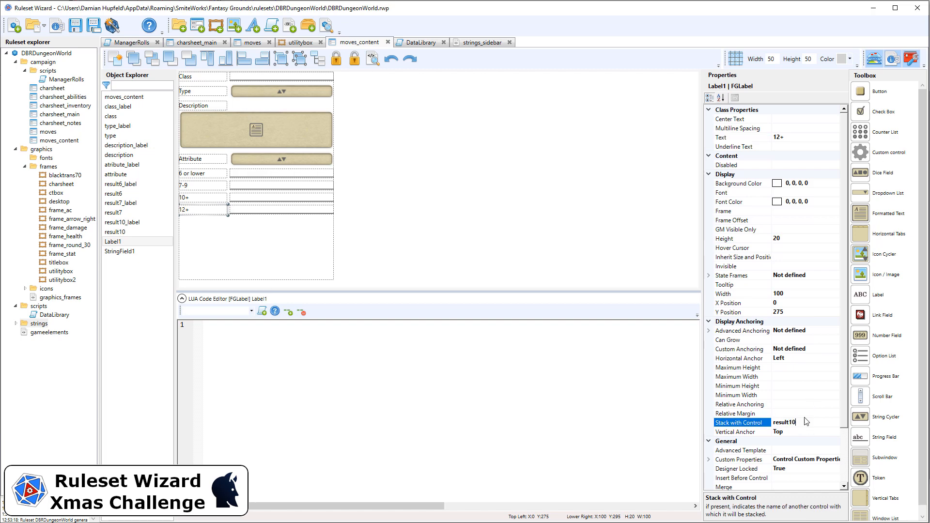
Rename the 12+ label result12_label
scroll(805, 421, "down", 3)
left_click(799, 432)
type("re")
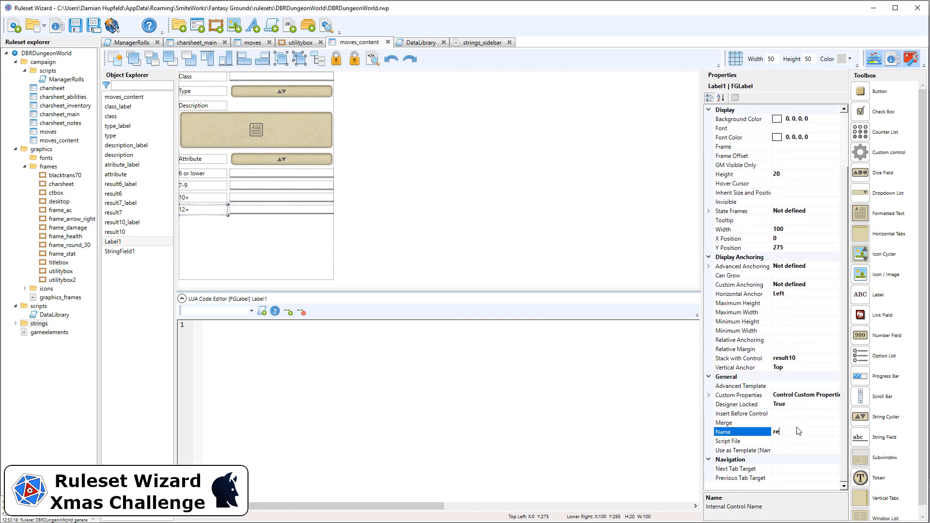
type("sult12_label")
Stack the new string field with result10 and rename it result12
left_click(234, 209)
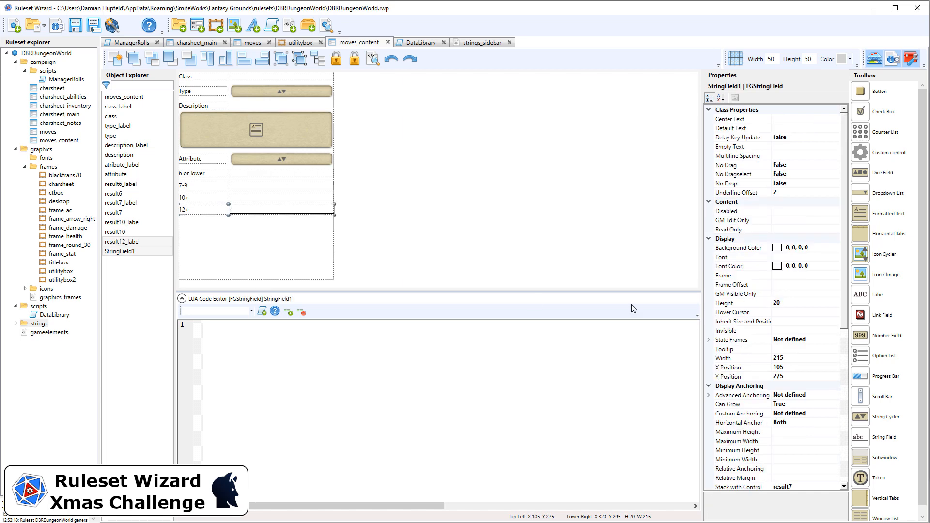
scroll(805, 386, "down", 2)
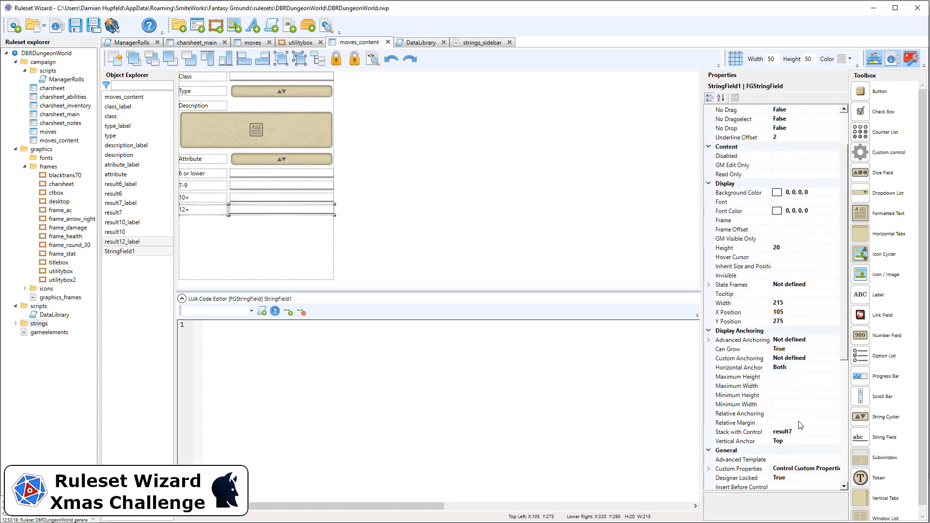
left_click(789, 431)
key("BackSpace")
type("10")
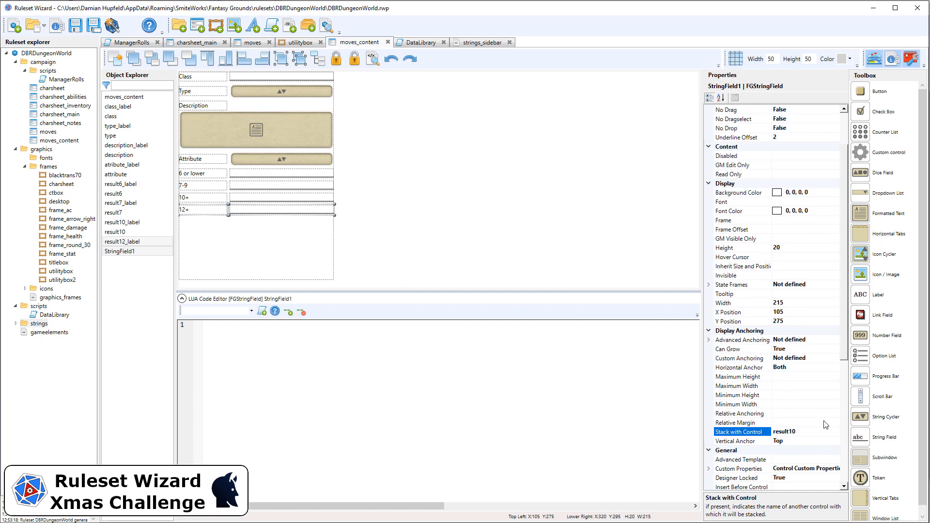
scroll(817, 457, "down", 2)
left_click(815, 451)
type("result12")
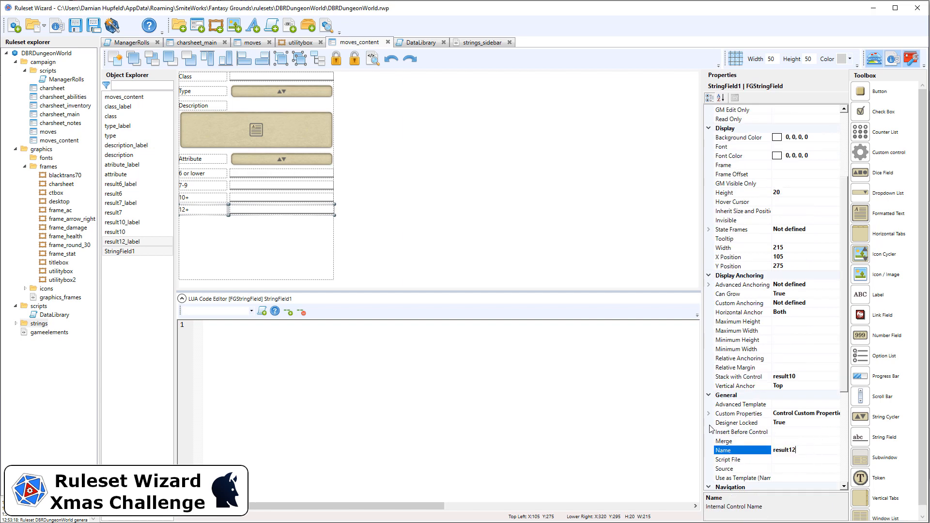
left_click(489, 213)
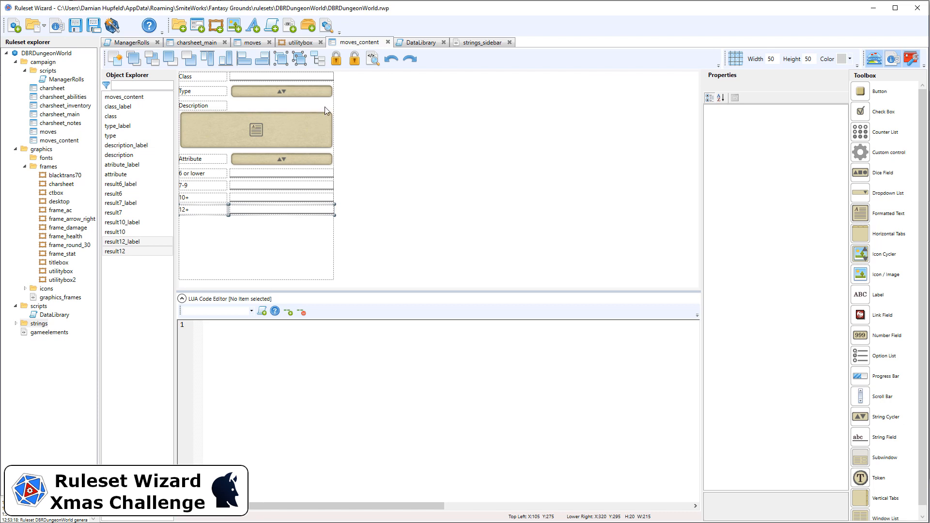
Generate the ruleset
left_click(112, 27)
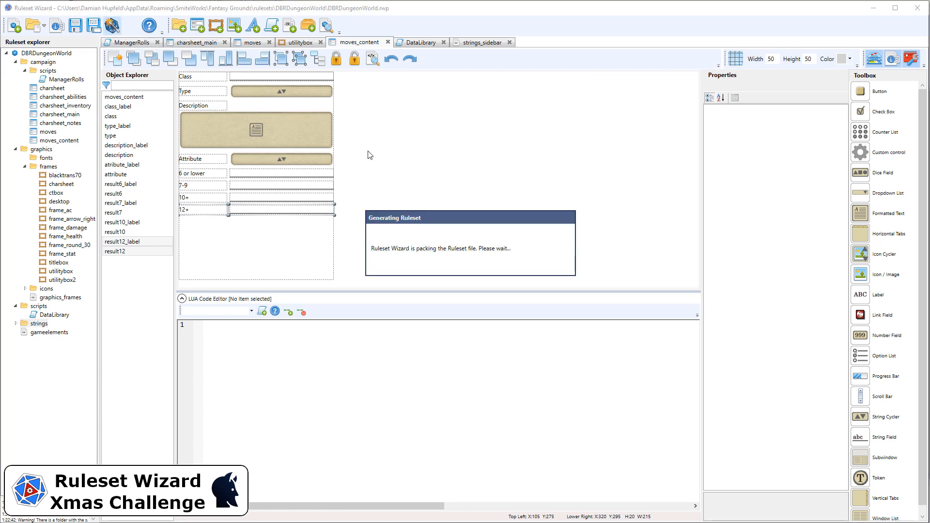
left_click(303, 263)
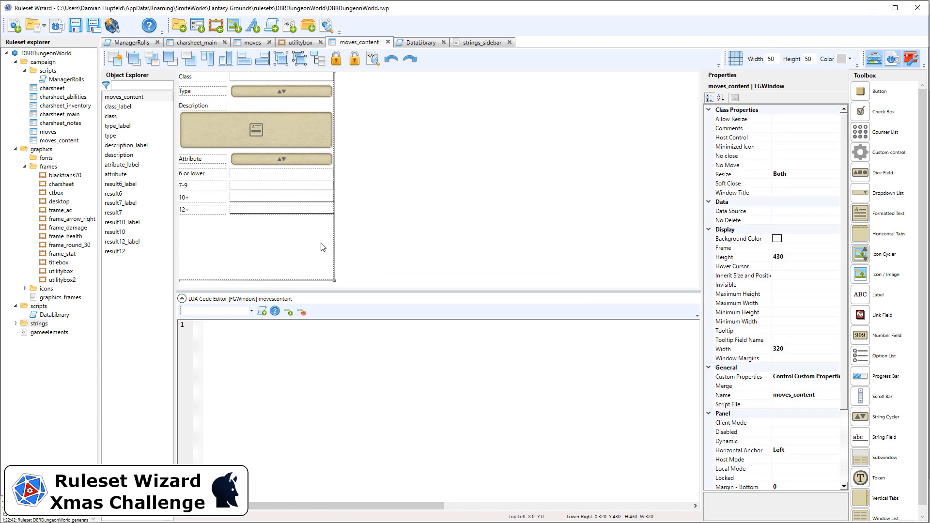
Open the moves window and paste the onLockChanged function into its Lua code
left_click(260, 44)
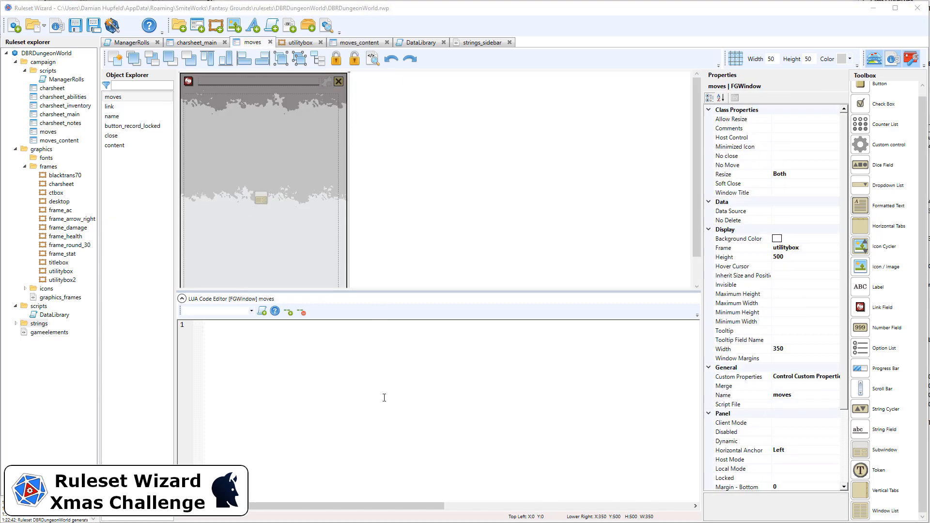
left_click(353, 382)
key("ctrl+v")
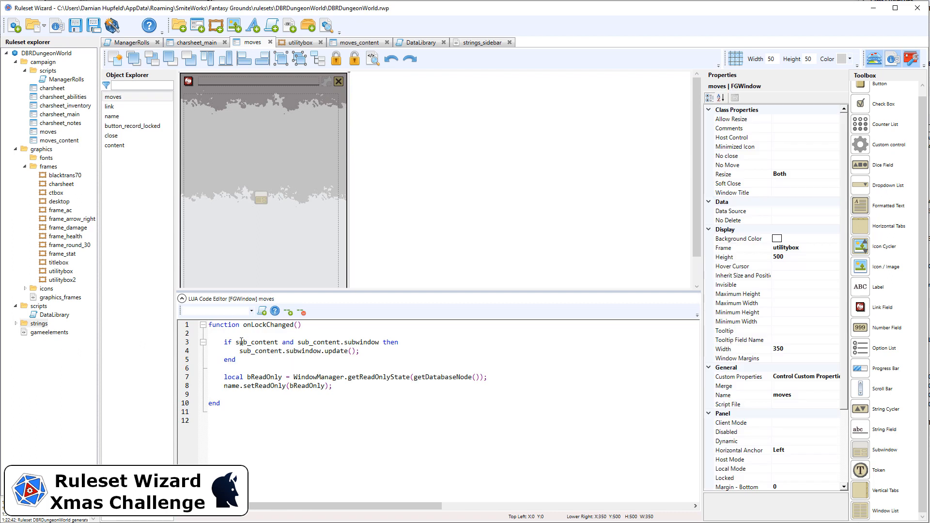
Replace every sub_content reference with content in the onLockChanged code
left_click_drag(236, 342, 251, 342)
key("BackSpace")
double_click(252, 342)
key("ctrl+c")
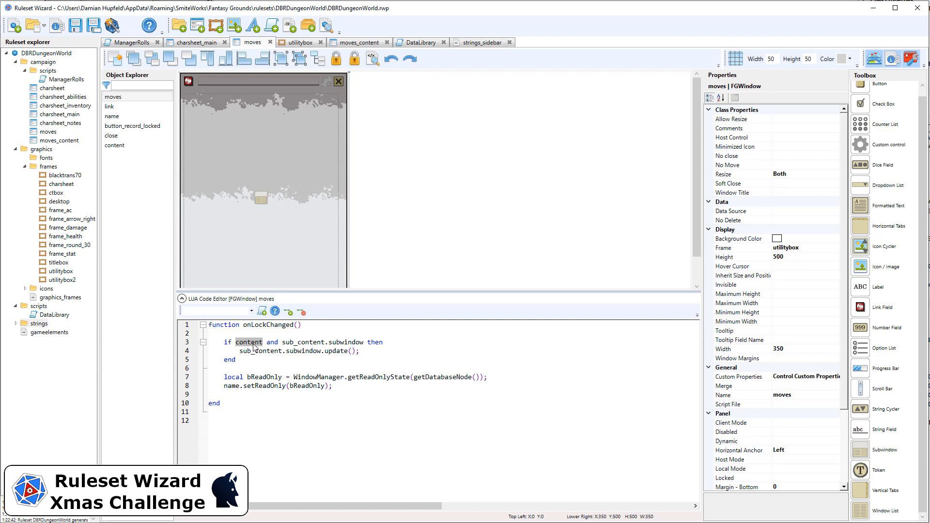
left_click_drag(240, 351, 255, 351)
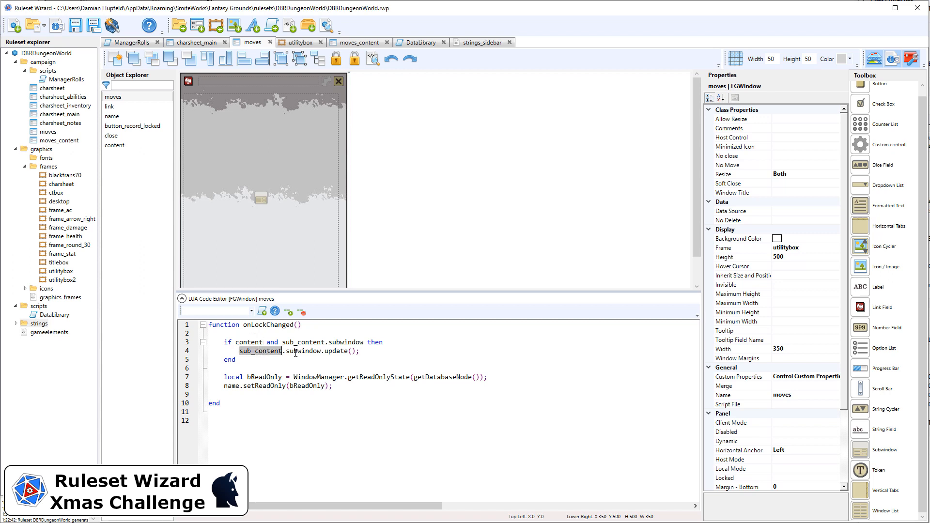
key("BackSpace")
double_click(314, 342)
key("ctrl+v")
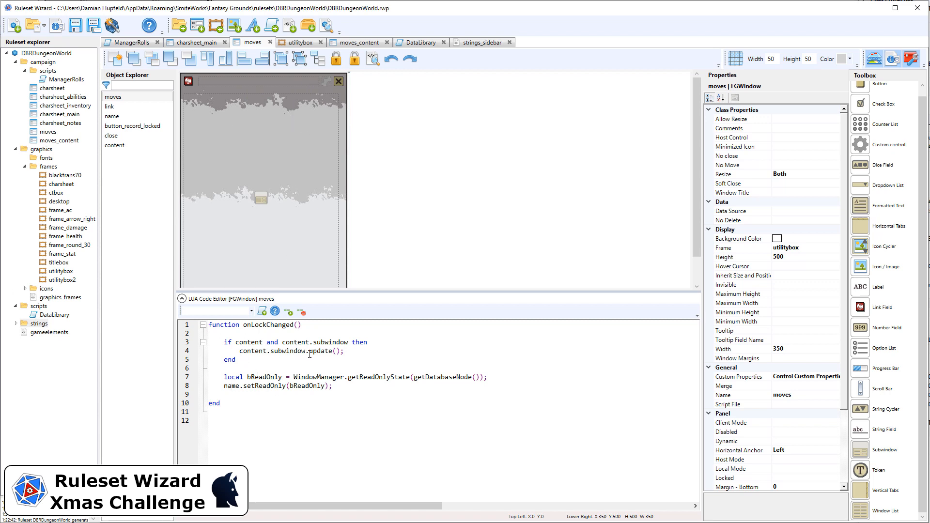
Paste the onInit and update functions into the moves_content window's Lua code and correct the class and type references
left_click_drag(309, 354, 338, 352)
left_click(361, 42)
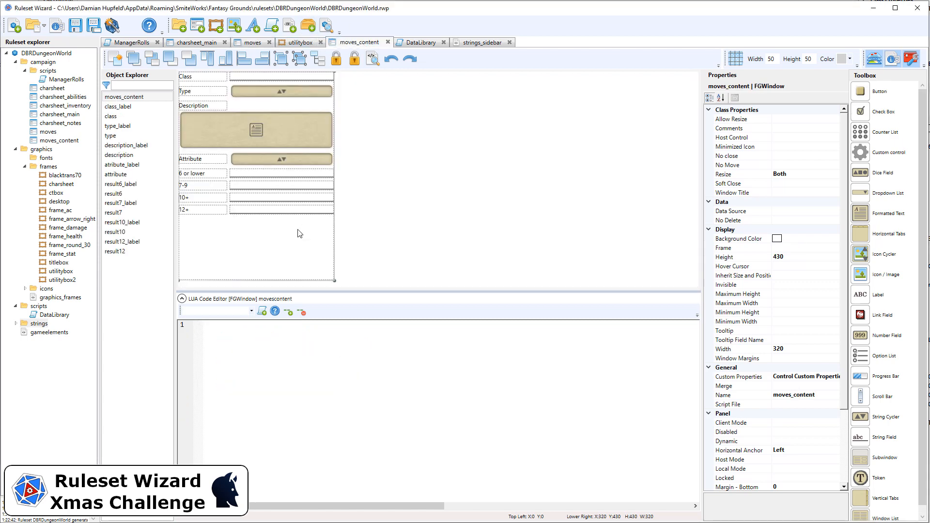
left_click(369, 239)
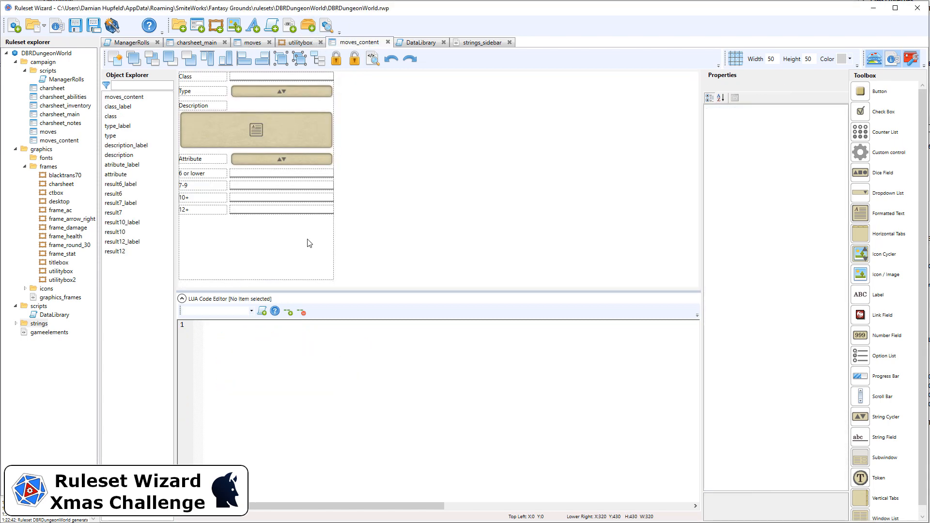
left_click(249, 266)
key("ctrl+v")
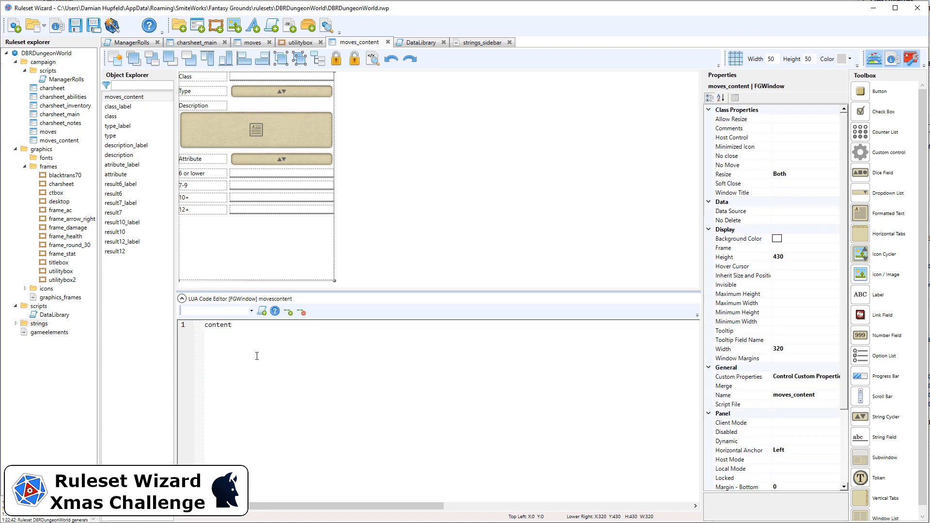
key("ctrl+z")
key("alt+Tab")
key("alt+Tab")
type("function onInit()     update(); end function update()     local bReadOnly = WindowManager.getReadOnlyState(getDatabaseNode());      mclass.setReadOnly(bReadOnly);     mtype.setReadOnly(bReadOnly);      description.setReadOnly(bReadOnly);     attribute.setReadOnly(bReadOnly);     result6.setReadOnly(bReadOnly);     result7.setReadOnly(bReadOnly);     result10.setReadOnly(bReadOnly);     result12.setReadOnly(bReadOnly);  end")
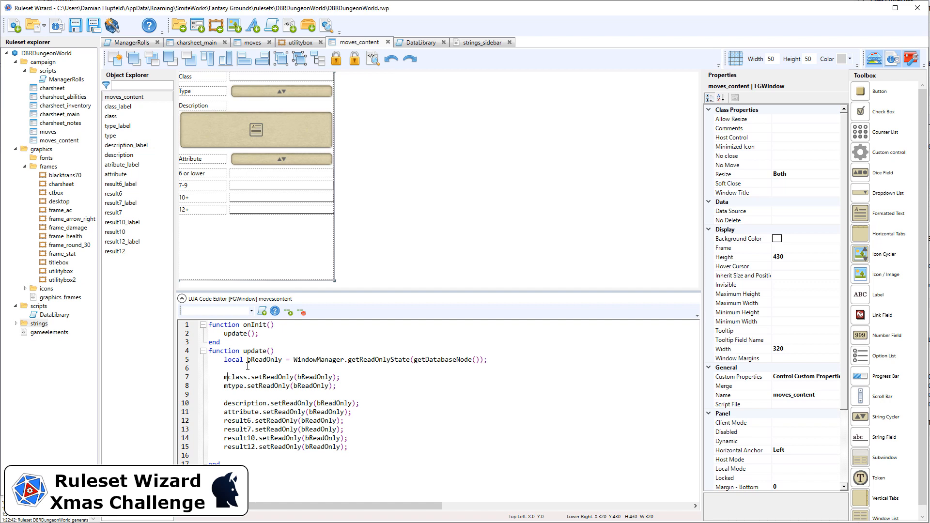
key("BackSpace")
key("Down")
key("Delete")
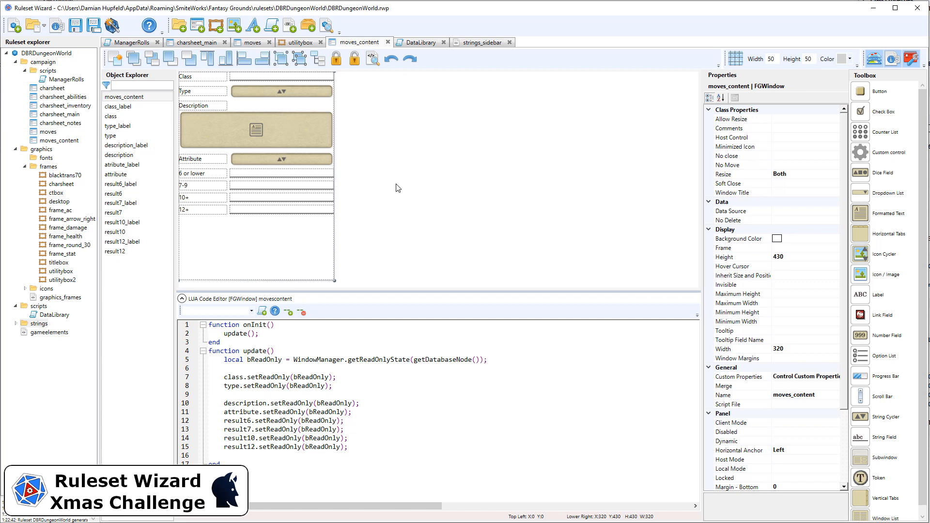
Generate the ruleset
left_click(112, 27)
Add an invisible custom control below the result fields with height and width set to 20
left_click_drag(883, 156, 245, 231)
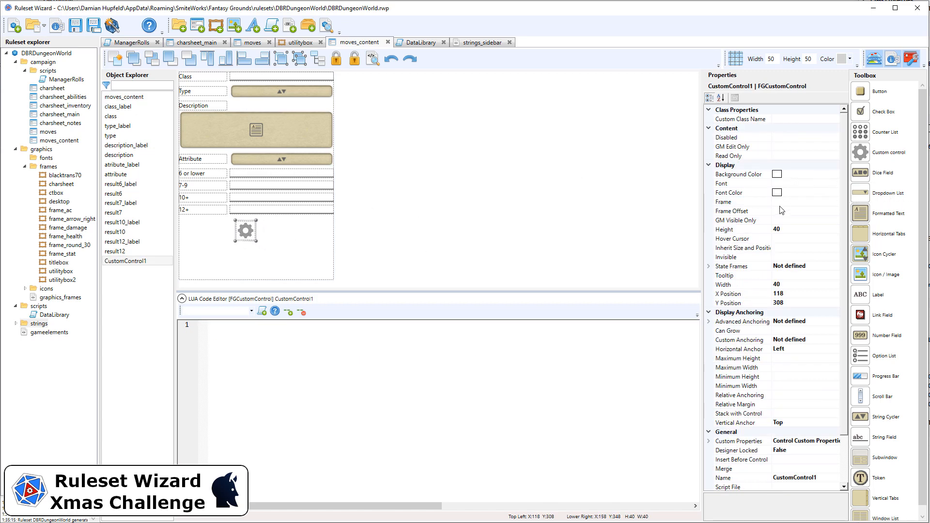
left_click(779, 257)
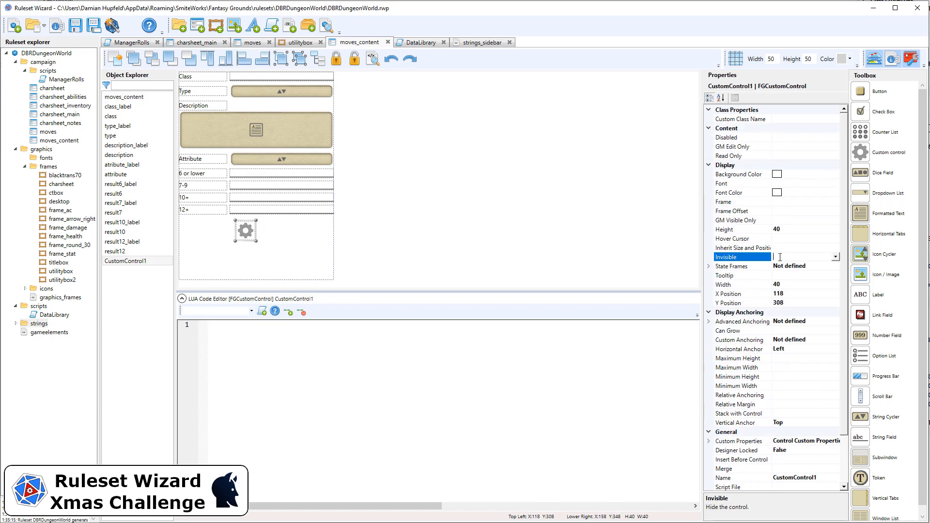
double_click(778, 257)
left_click(799, 229)
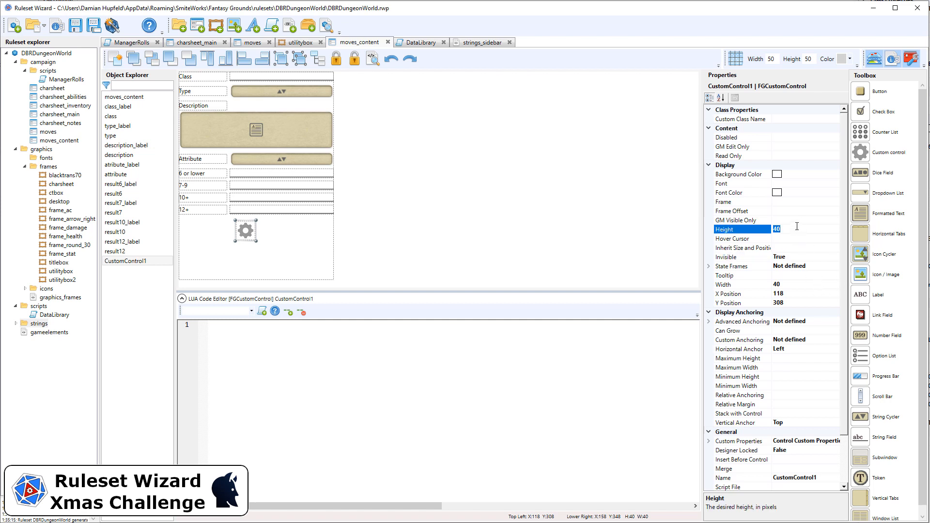
type("20")
left_click(798, 286)
type("20")
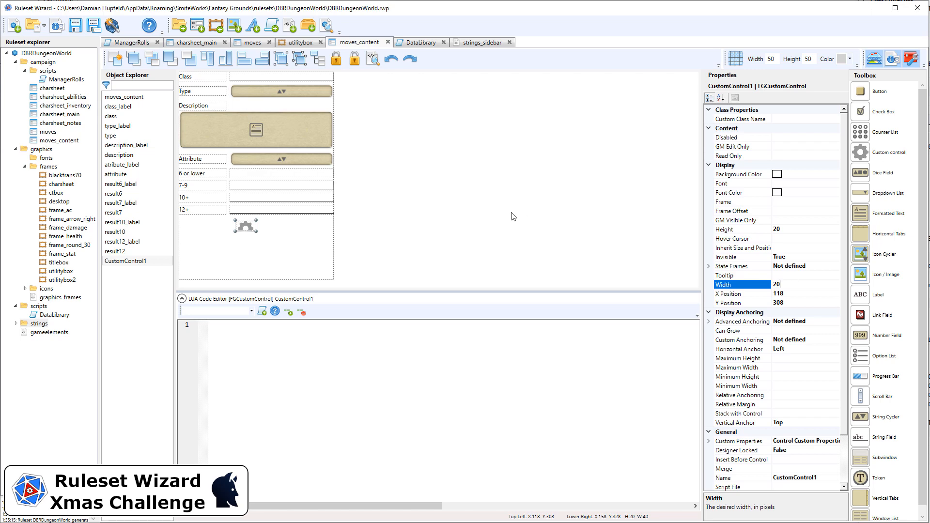
Nudge the custom control into place and stack it with result12
left_click(446, 221)
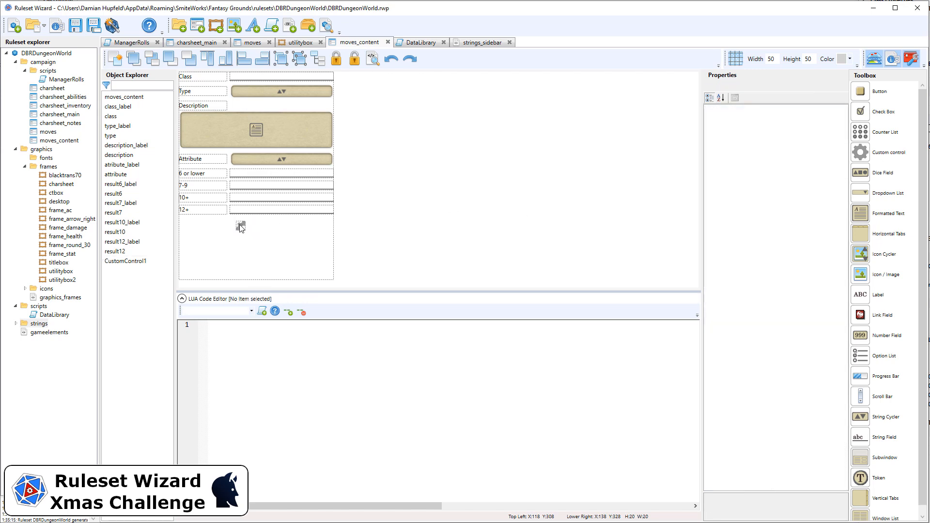
left_click_drag(240, 227, 247, 225)
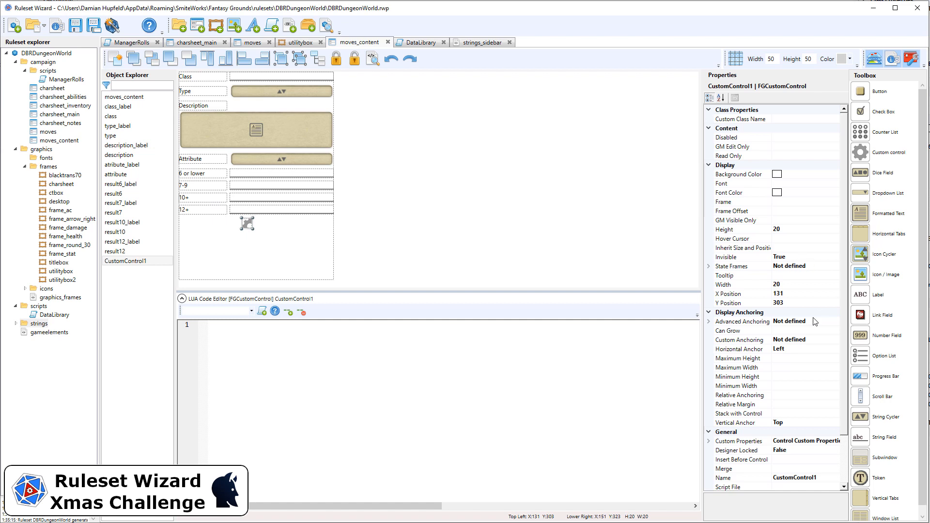
left_click(805, 412)
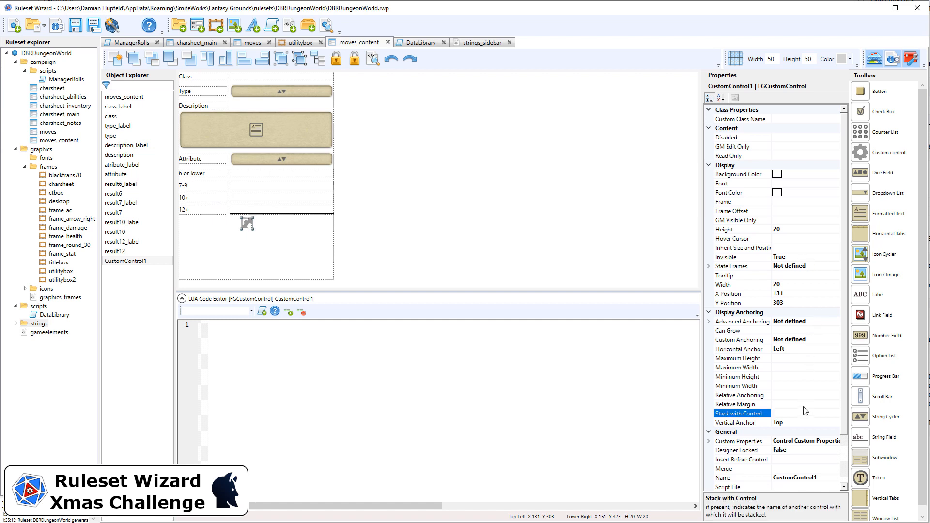
type("result12")
Rename the custom control to spacer
left_click(828, 478)
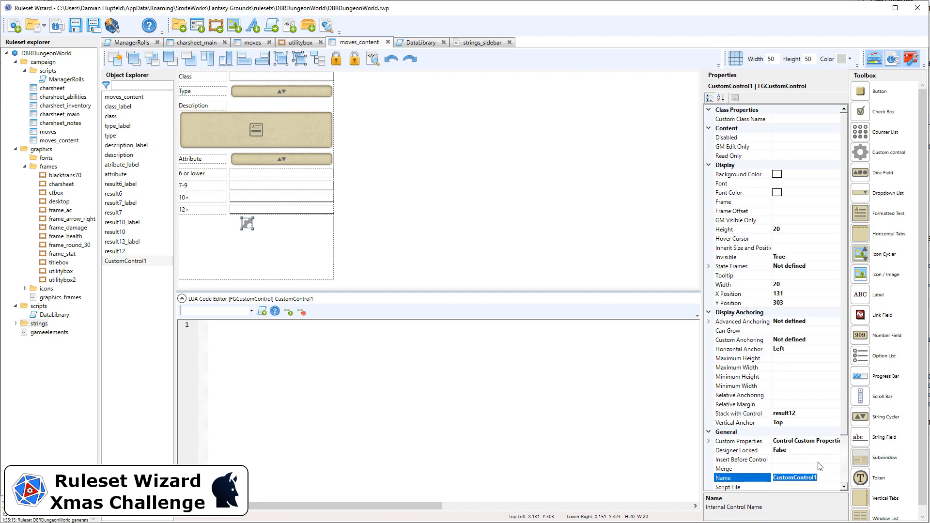
type("spacer")
left_click(437, 211)
Regenerate the ruleset and, in Fantasy Grounds, open a new move and title it Hack and Slash
left_click(113, 29)
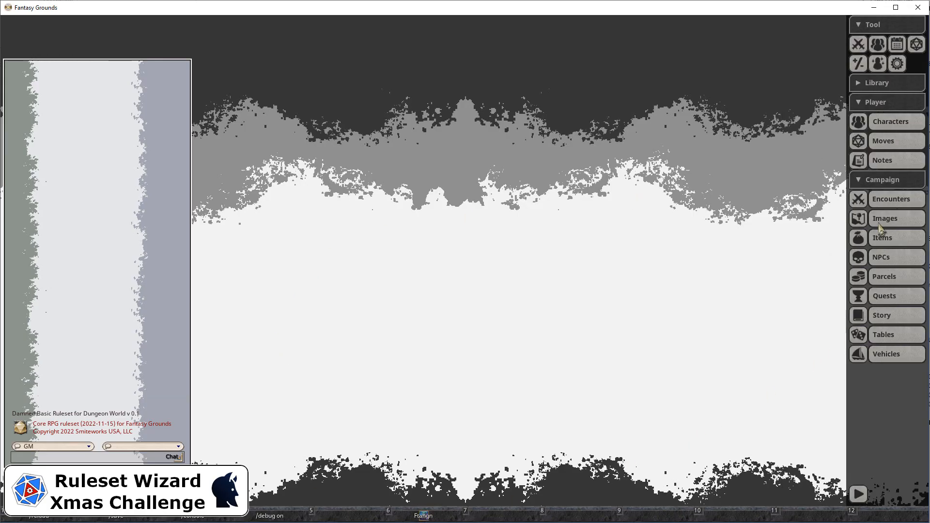
left_click(877, 149)
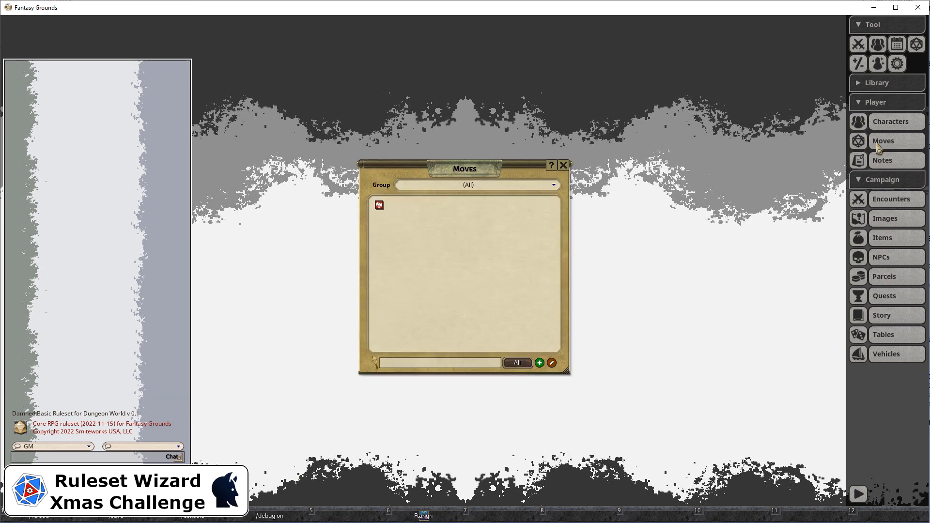
left_click(378, 207)
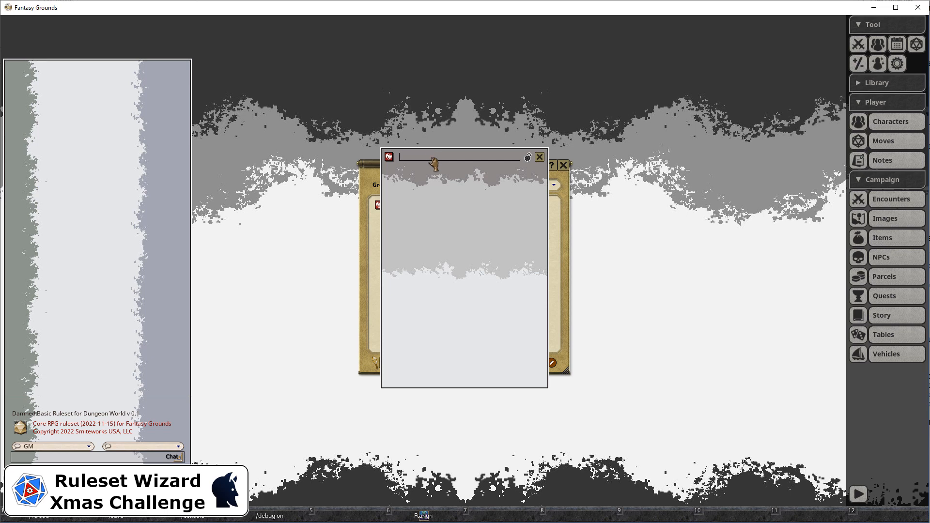
type("Hack and Slash")
Back in Ruleset Wizard, save the project and generate the ruleset
key("alt+Tab")
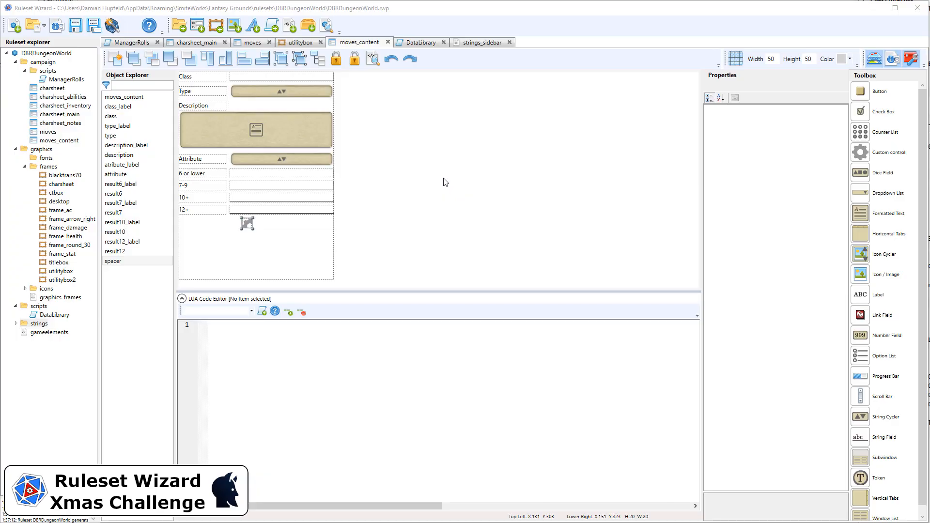
left_click(443, 178)
left_click(299, 258)
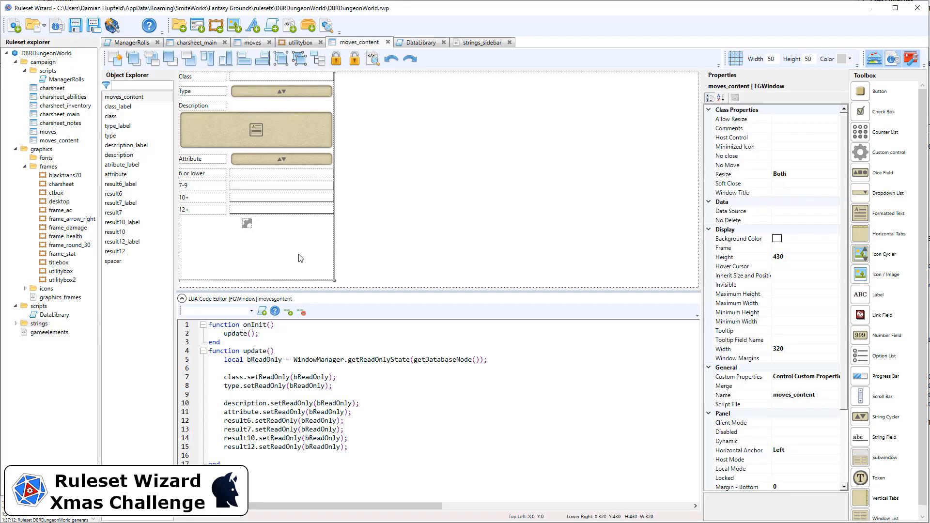
left_click(75, 26)
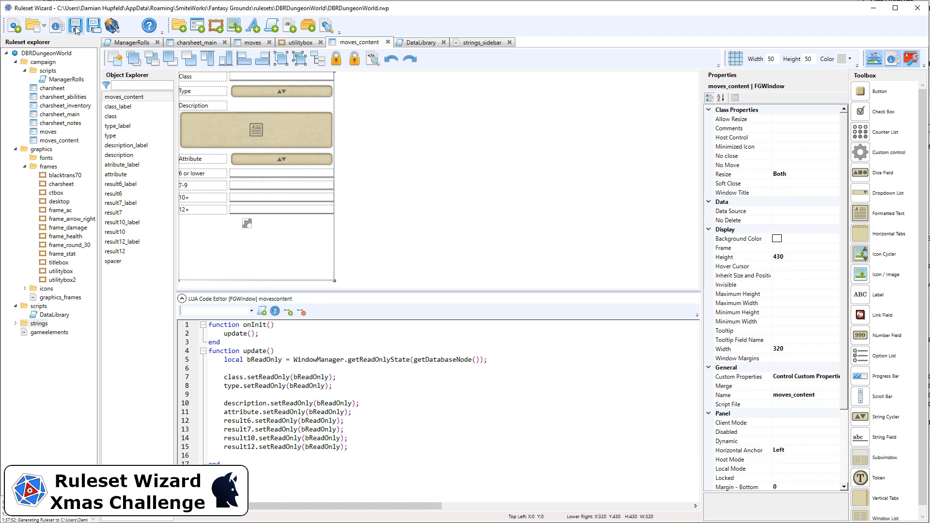
left_click(112, 26)
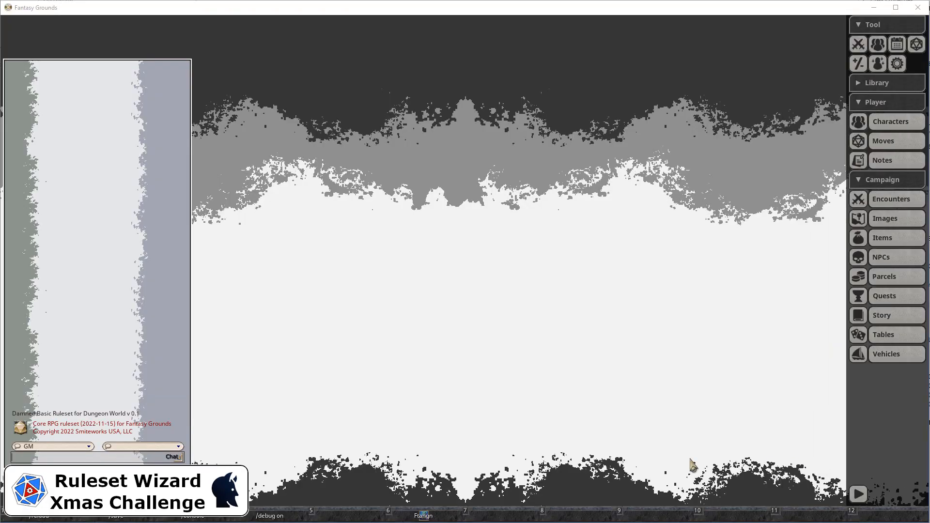
Reopen the Hack and Slash move in Fantasy Grounds to check its window contents
left_click(883, 142)
left_click(406, 207)
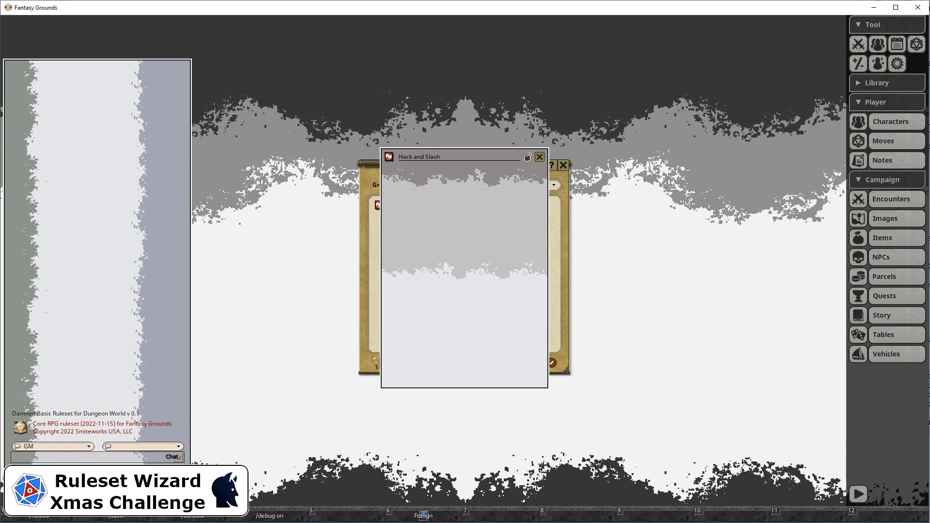
Open the Class Name property of the moves window's content subwindow for editing
key("alt+Tab")
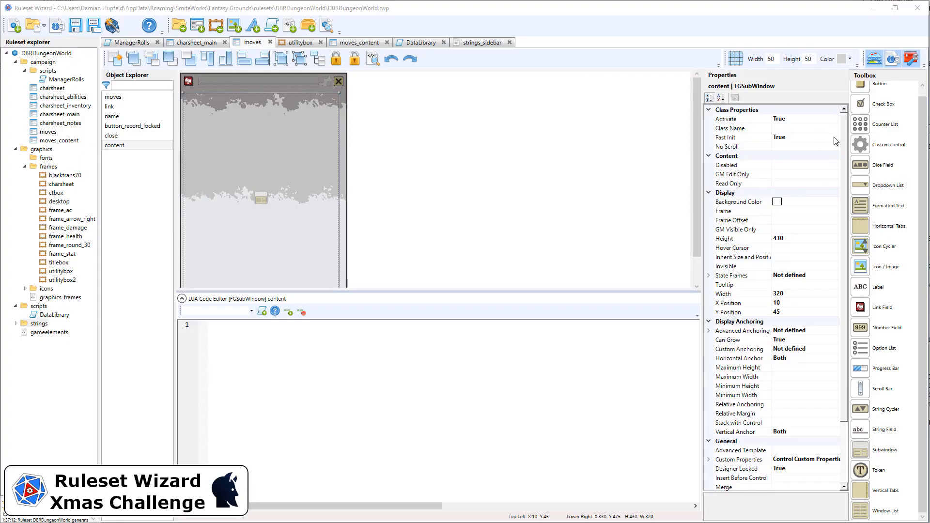
left_click(813, 125)
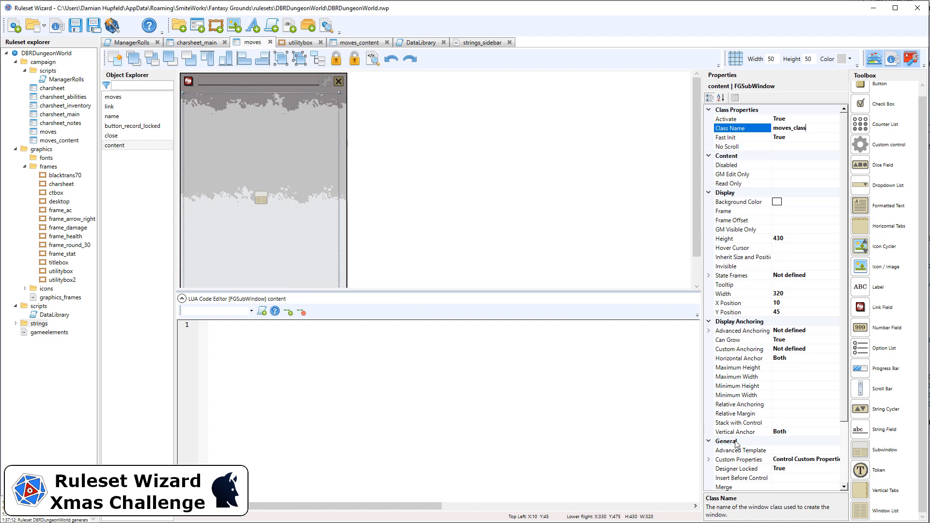
Generate the ruleset and open the Hack and Slash move from the Moves list in Fantasy Grounds
left_click(109, 29)
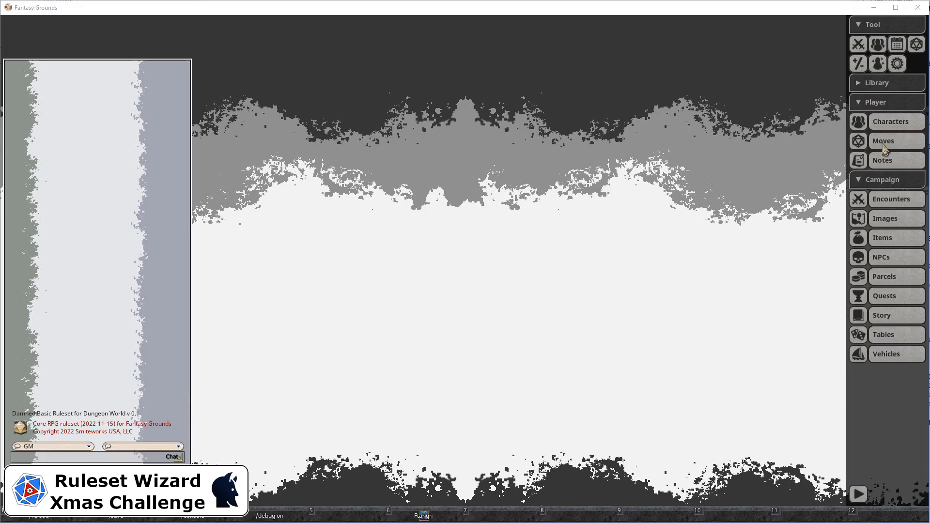
left_click(882, 147)
left_click(406, 208)
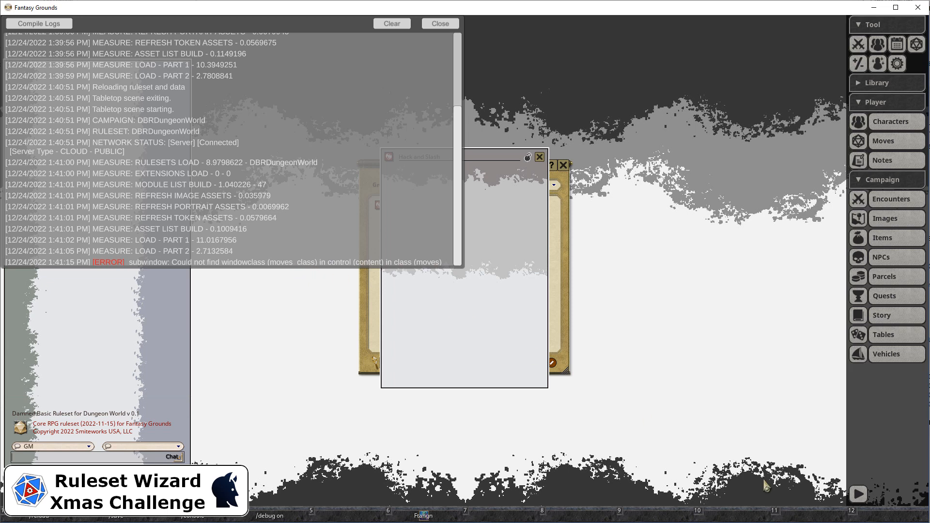
Back in Ruleset Wizard, set the content subwindow's Class Name to moves_content and generate the ruleset
key("alt+Tab")
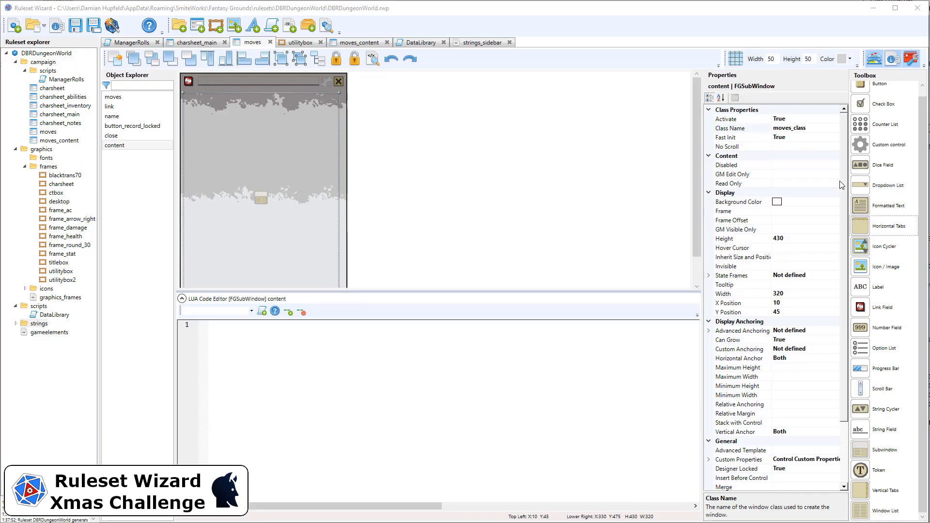
left_click(813, 130)
type("ontent")
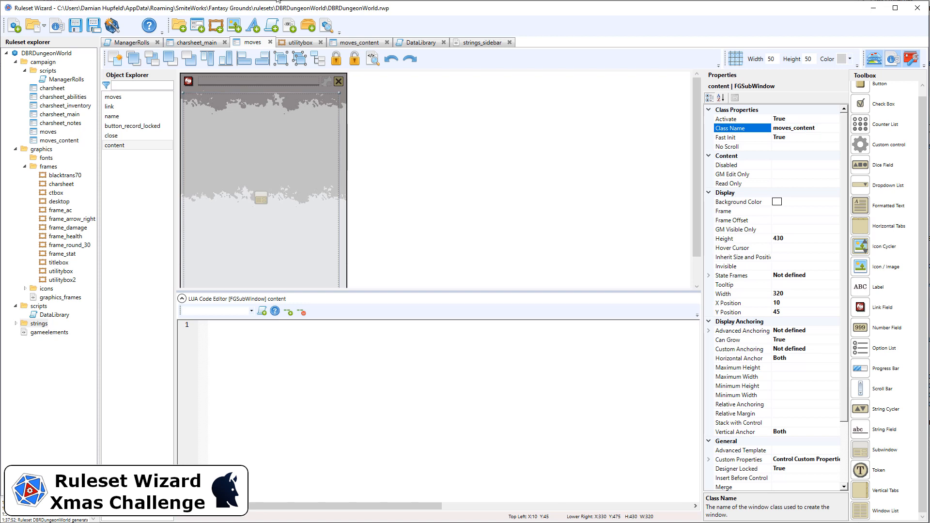
left_click(112, 26)
Switch to Fantasy Grounds and reopen the Hack and Slash move from the Moves list
key("alt+Tab")
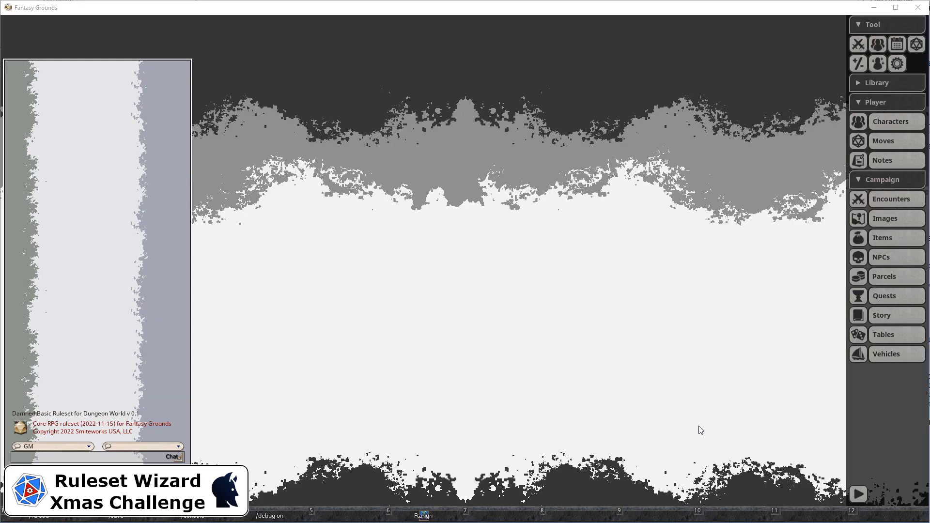
left_click(886, 142)
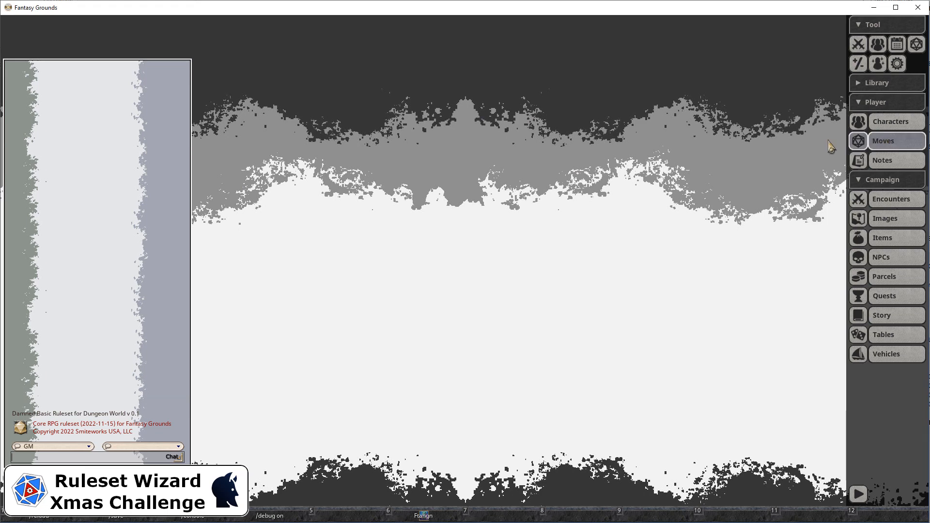
left_click(397, 212)
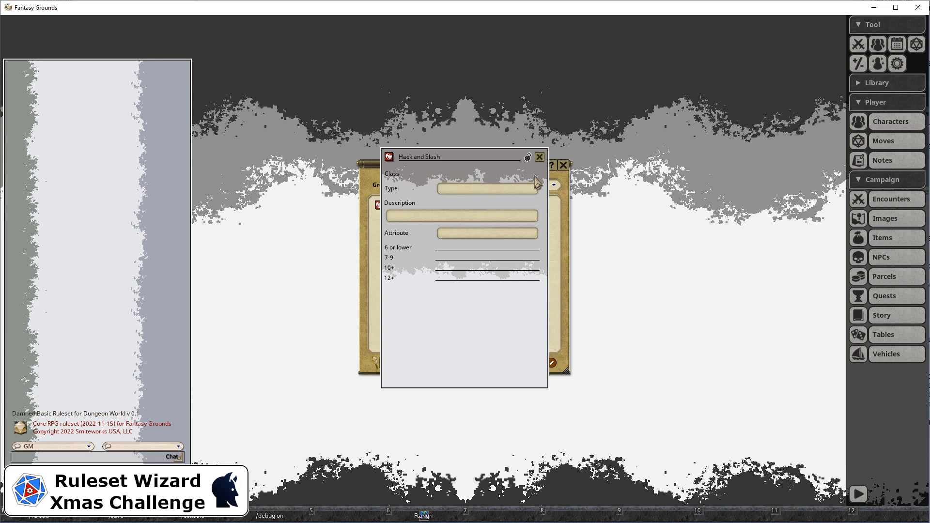
Enter the description "yellow gold is teh kind of gold i Like." and paste it four more times
left_click(486, 187)
double_click(487, 190)
key("BackSpace")
type("Like")
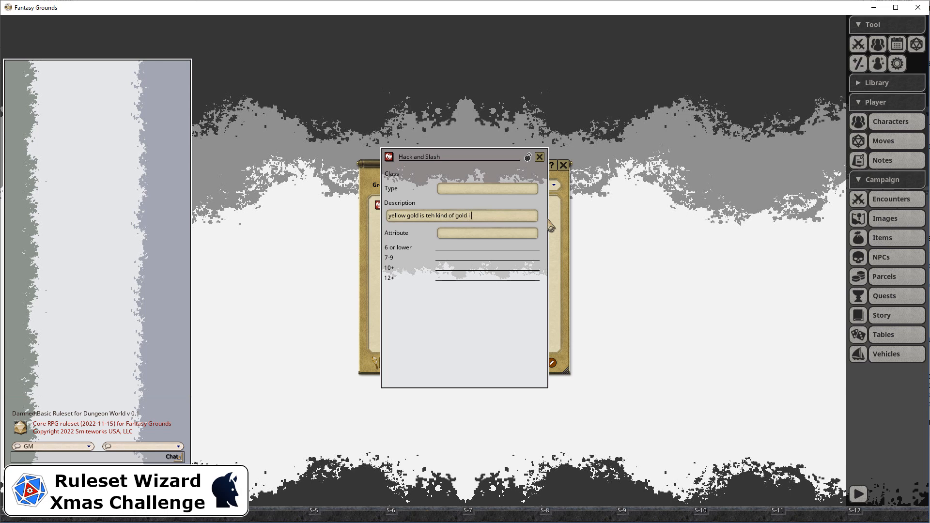
type(".")
key("ctrl+v")
key("ctrl+v")
key("ctrl+v")
key("ctrl+v")
key("ctrl+v")
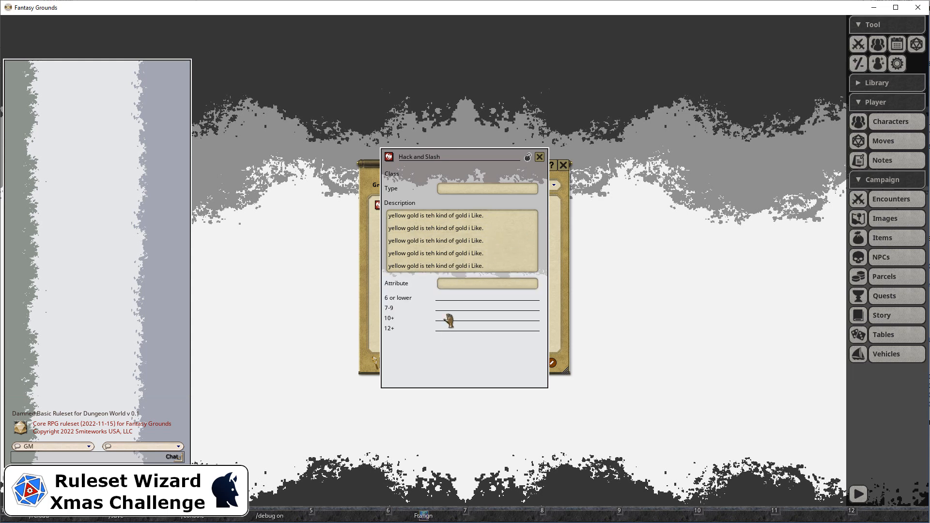
Cycle the Attribute to Constitution and paste the sample text twice into the 6 or lower result field
left_click(472, 285)
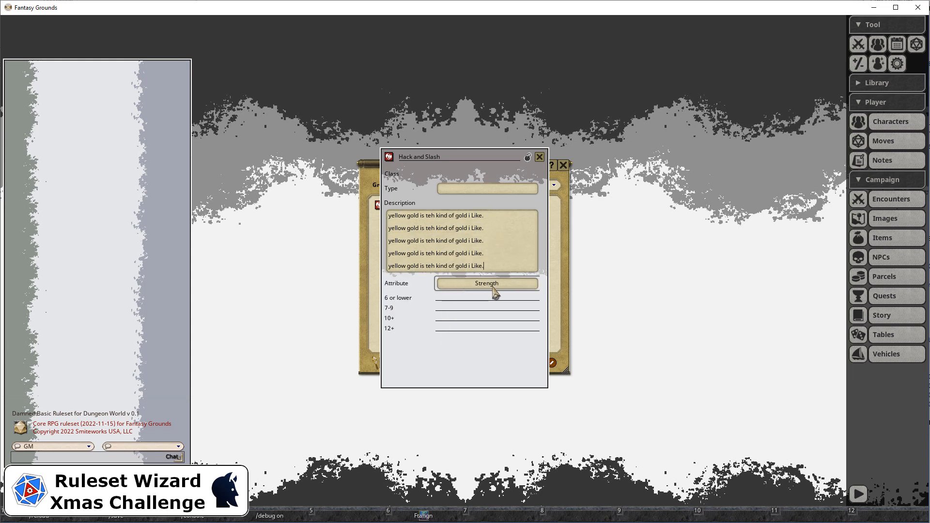
left_click(499, 287)
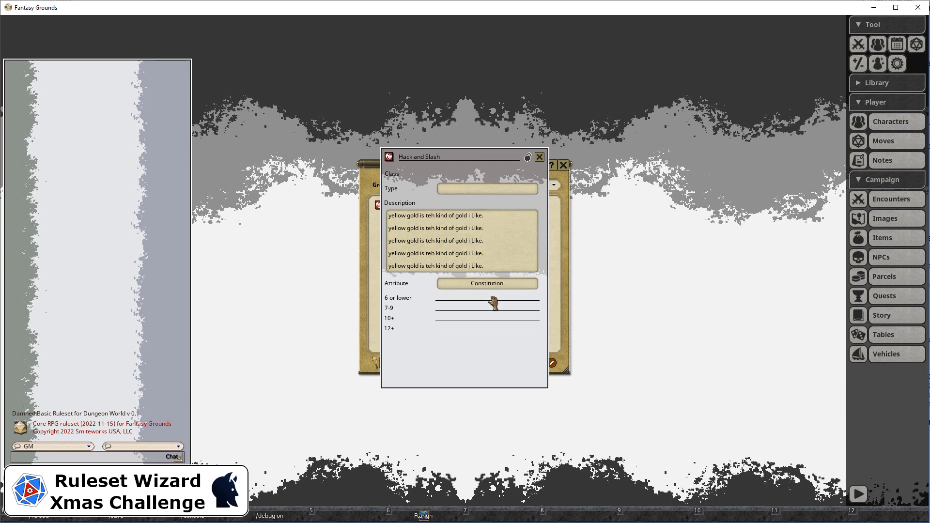
left_click(489, 189)
left_click(499, 302)
key("ctrl+v")
key("ctrl+v")
In Ruleset Wizard, rename the moves_content class field control to mclass
key("alt+Tab")
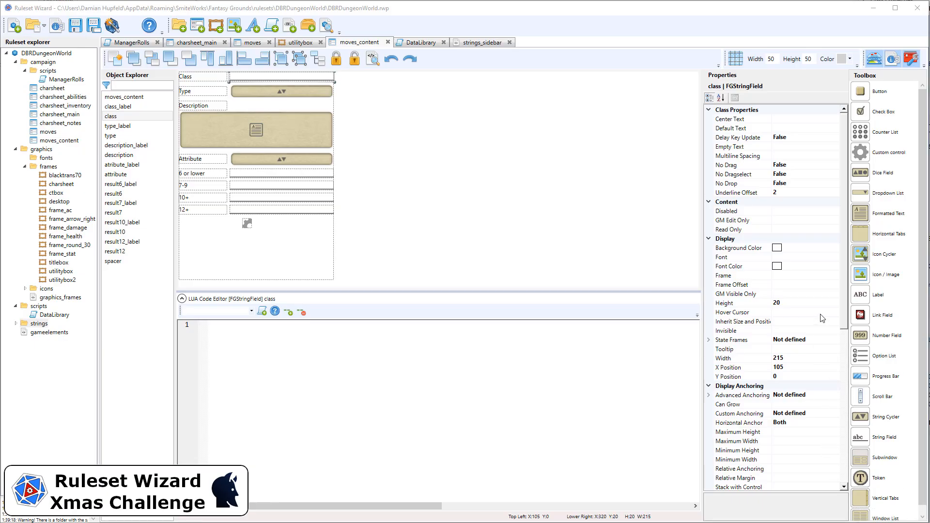
scroll(822, 318, "down", 3)
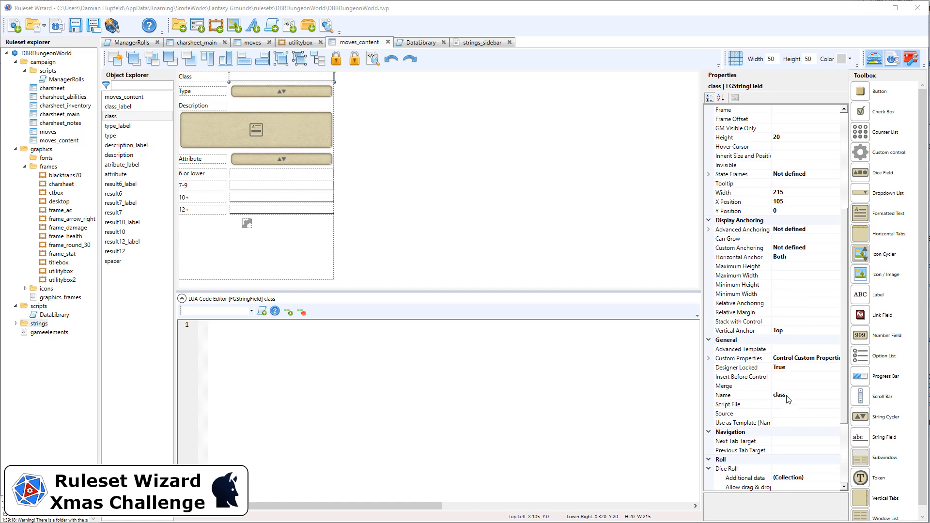
left_click(778, 395)
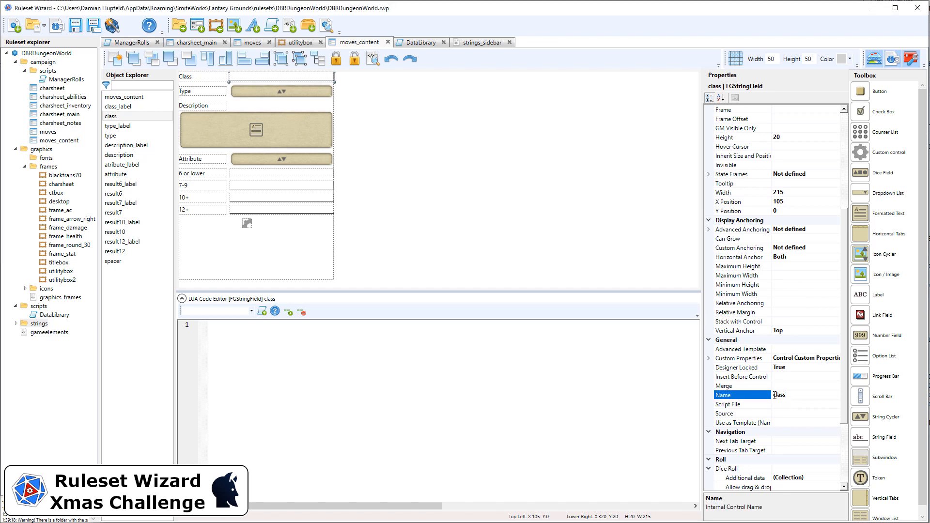
type("m")
key("Return")
left_click(321, 237)
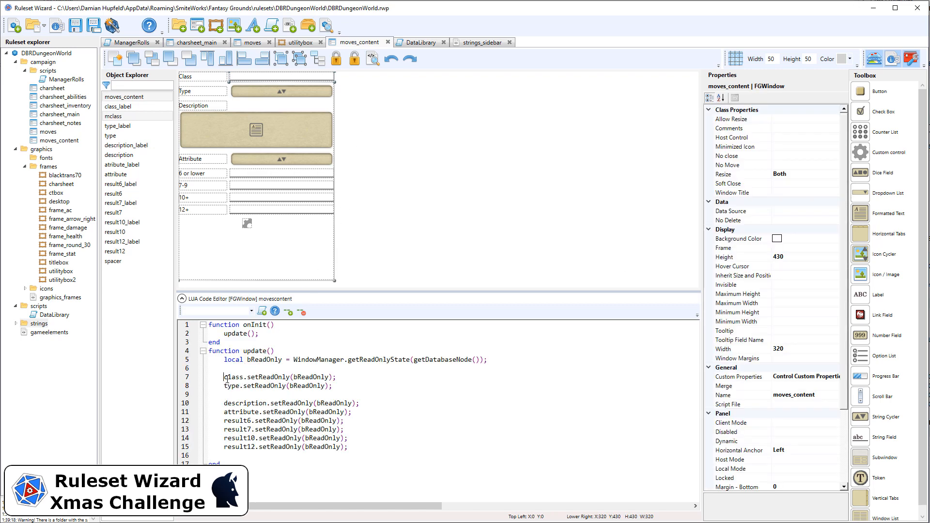
Rename the class_label control to mclass_label
left_click(218, 78)
scroll(765, 378, "down", 3)
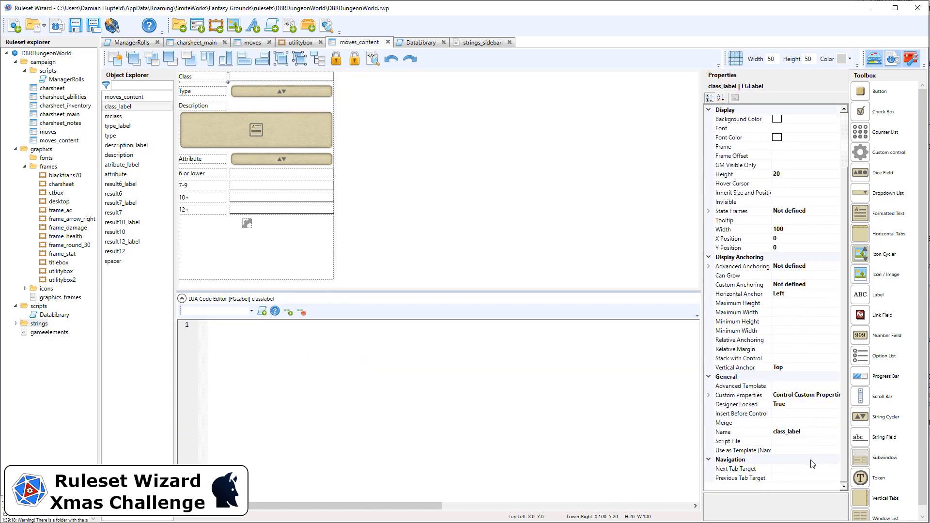
left_click(775, 434)
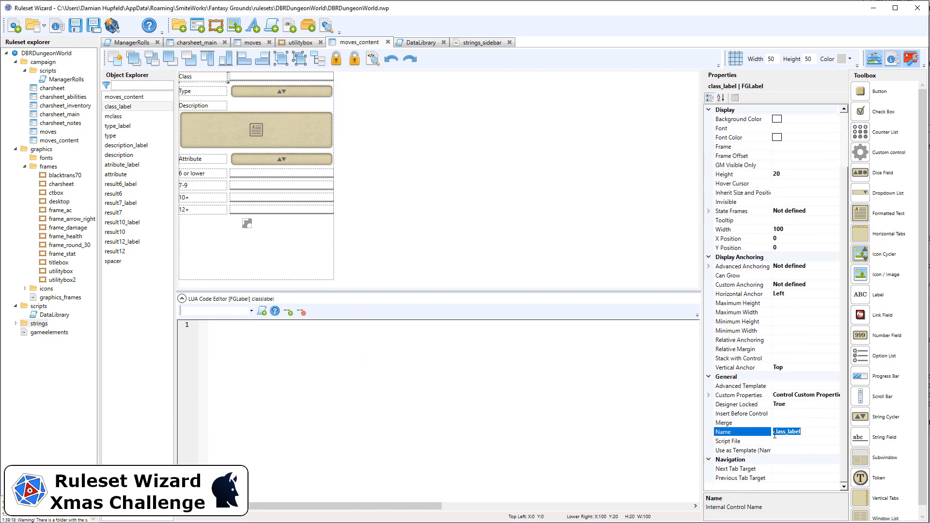
left_click(775, 433)
type("m")
key("Return")
Rename the type_label control to mtype_label
left_click(214, 90)
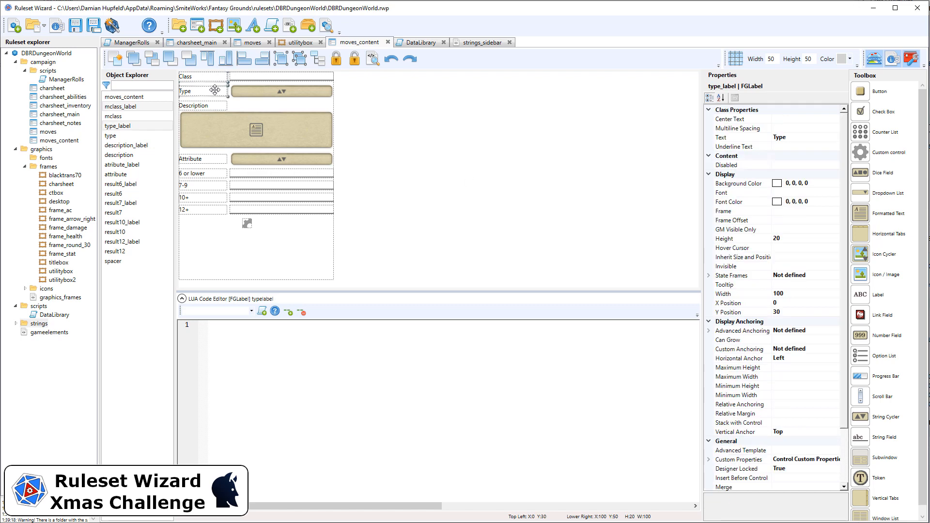
left_click(778, 440)
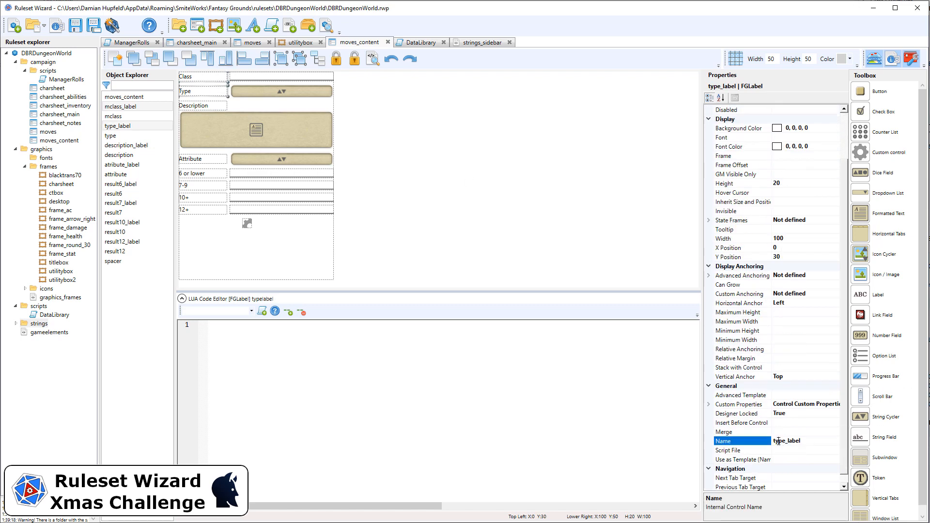
left_click(779, 441)
type("m")
key("Return")
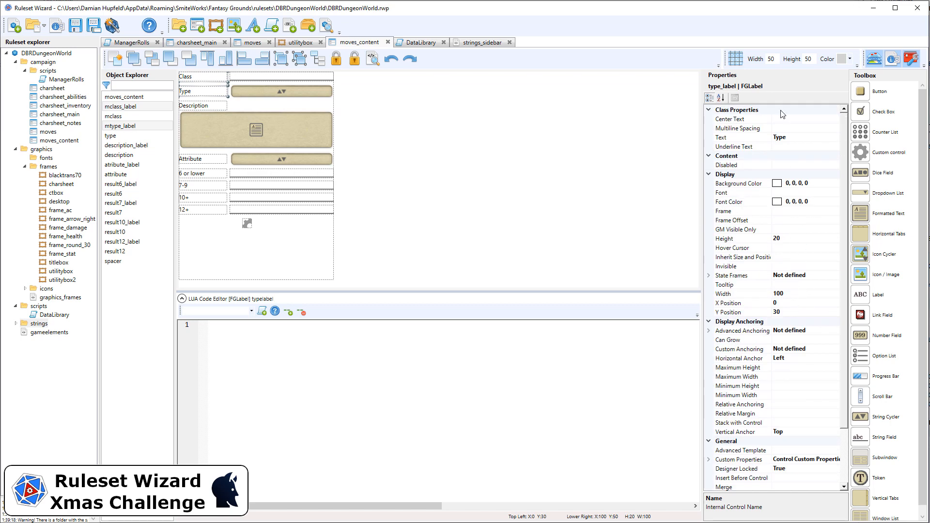
Rename the type string cycler to mtype
left_click(290, 94)
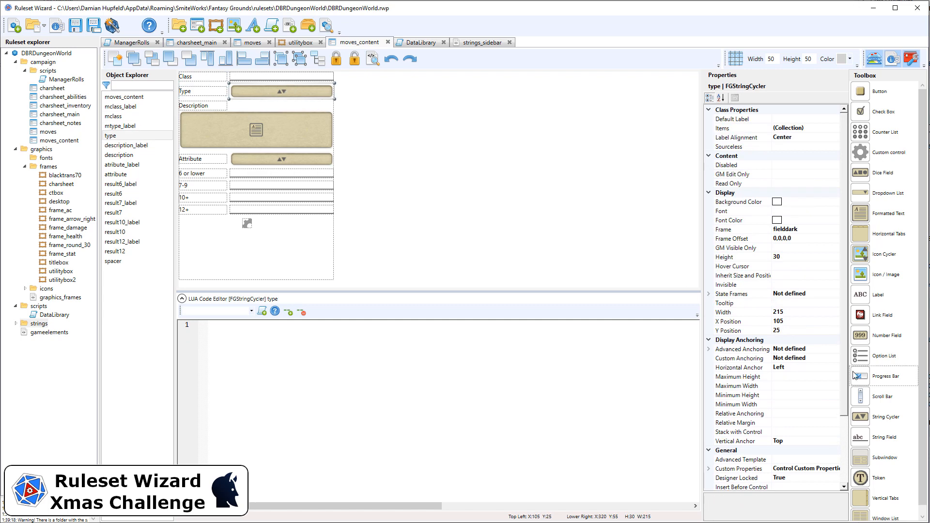
left_click(776, 423)
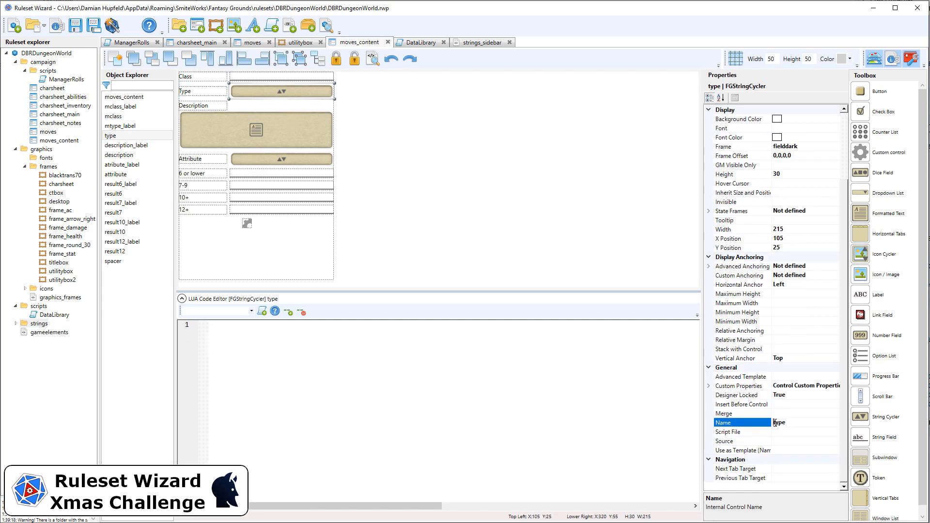
type("m")
key("Return")
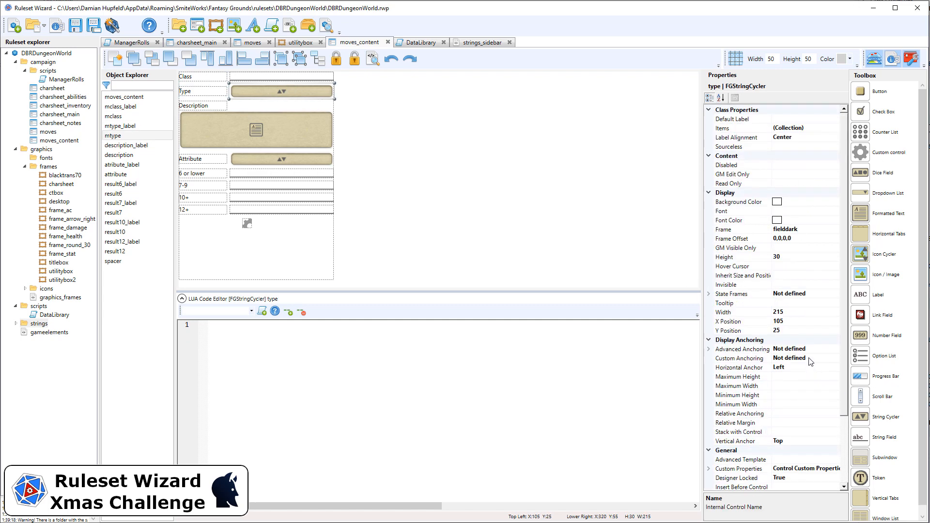
Set the result6 field's Multiline Spacing to 18
left_click(446, 180)
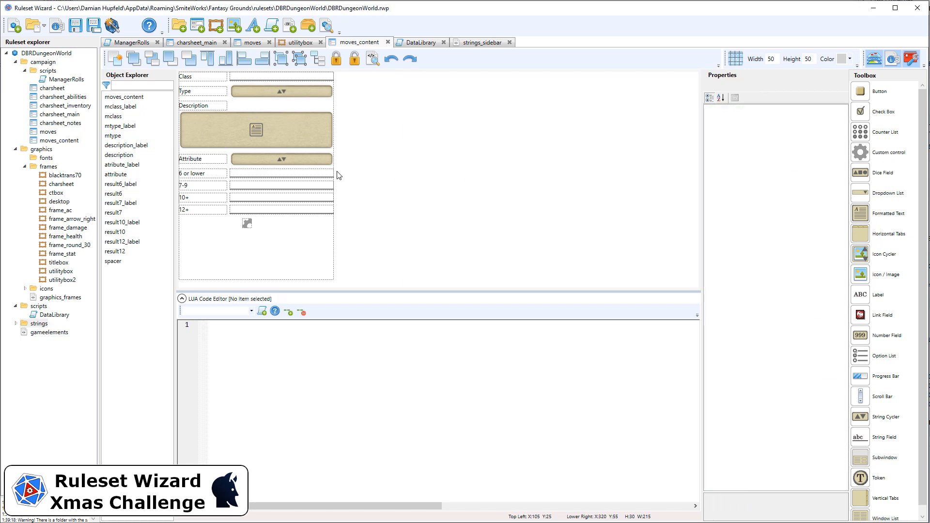
left_click(288, 175)
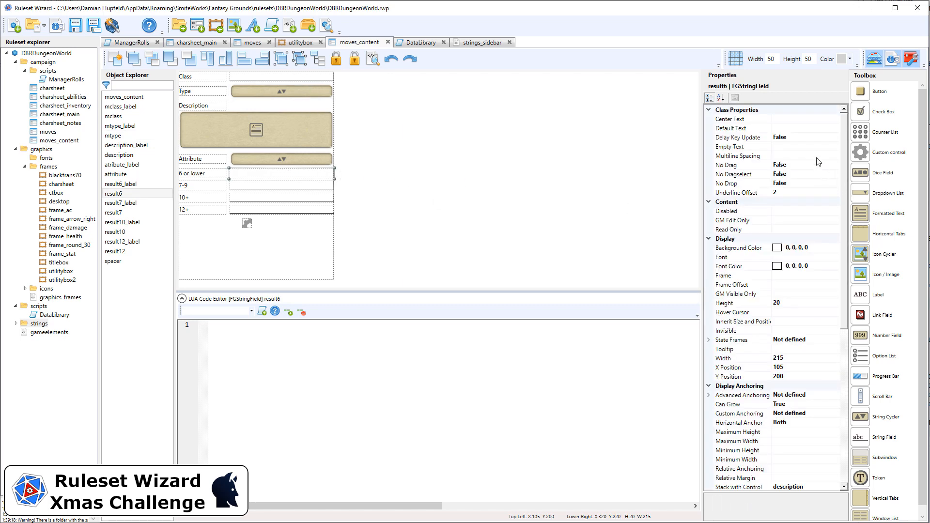
left_click(795, 159)
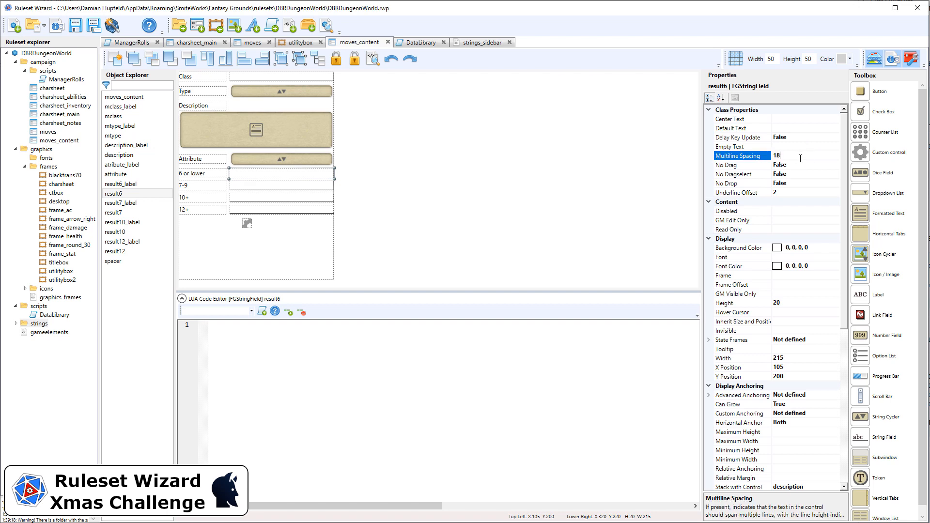
Select result7, result10 and result12 together and open their Multiline Spacing property
left_click(316, 184)
left_click(316, 197, "ctrl")
left_click(316, 210, "ctrl")
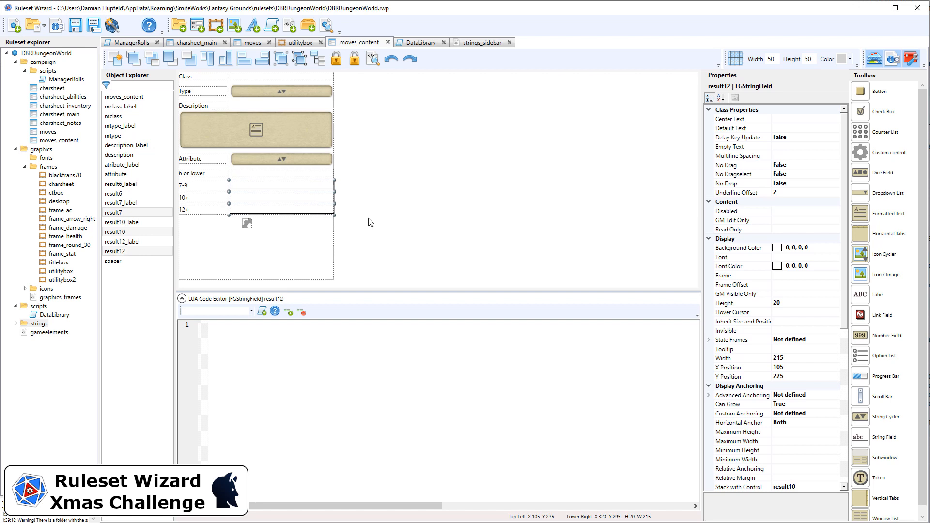
left_click(795, 157)
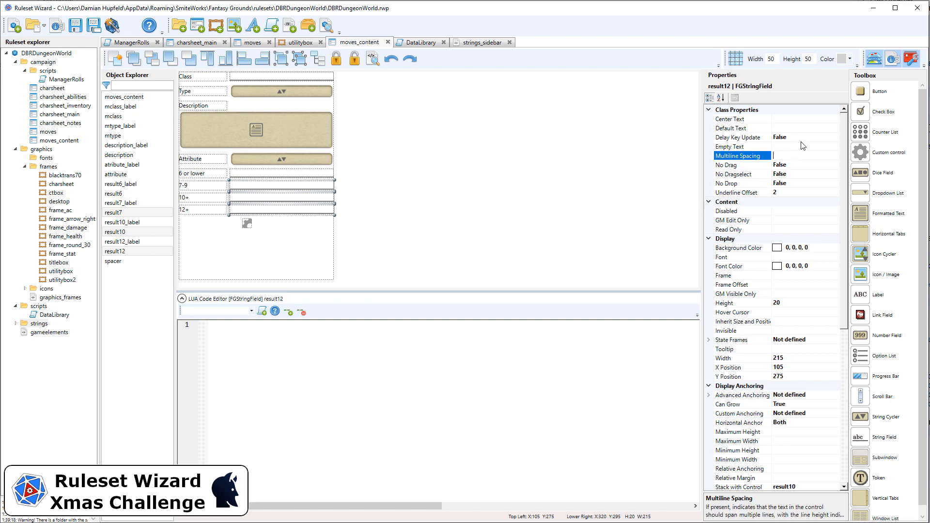
left_click(511, 135)
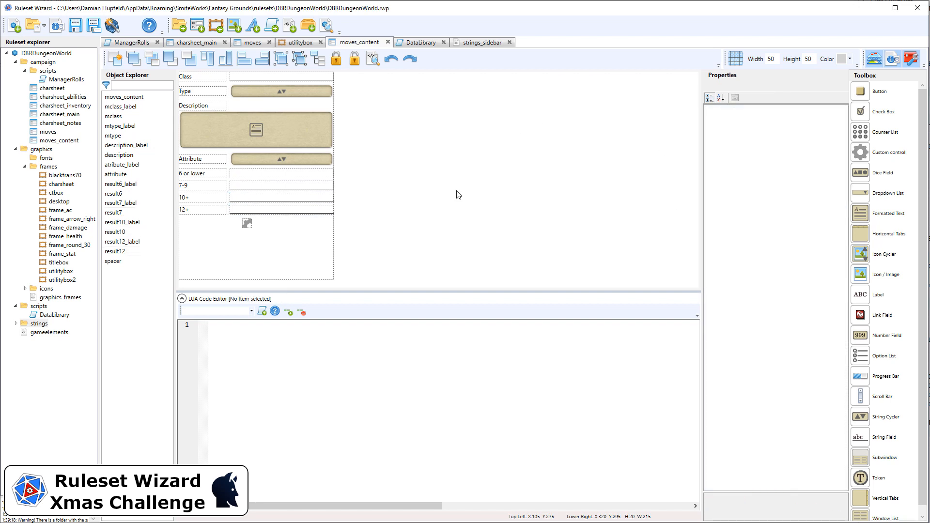
Select the description field and open its Minimum Height property
left_click(329, 132)
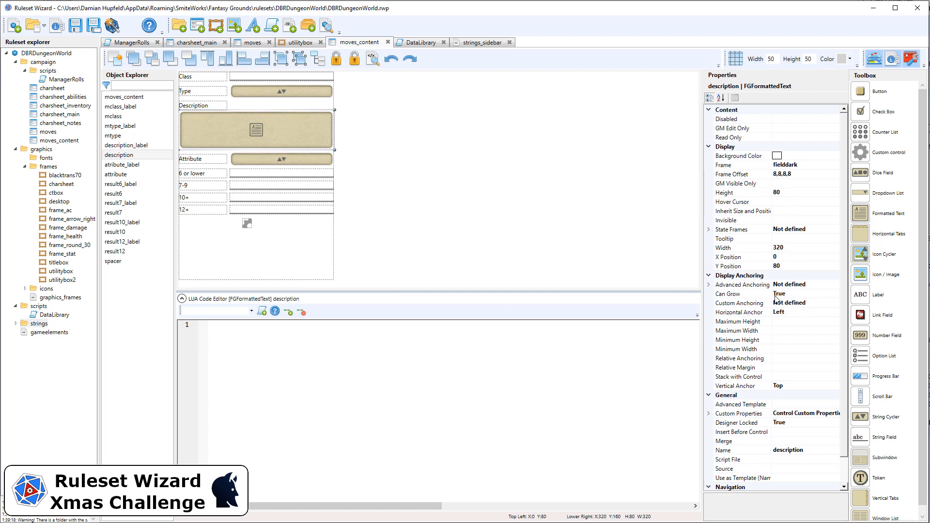
left_click(787, 339)
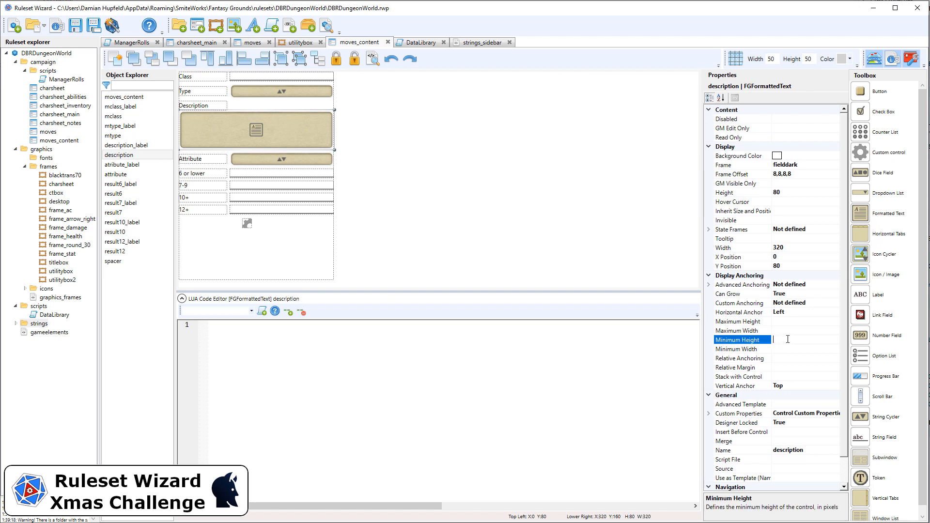
left_click(446, 214)
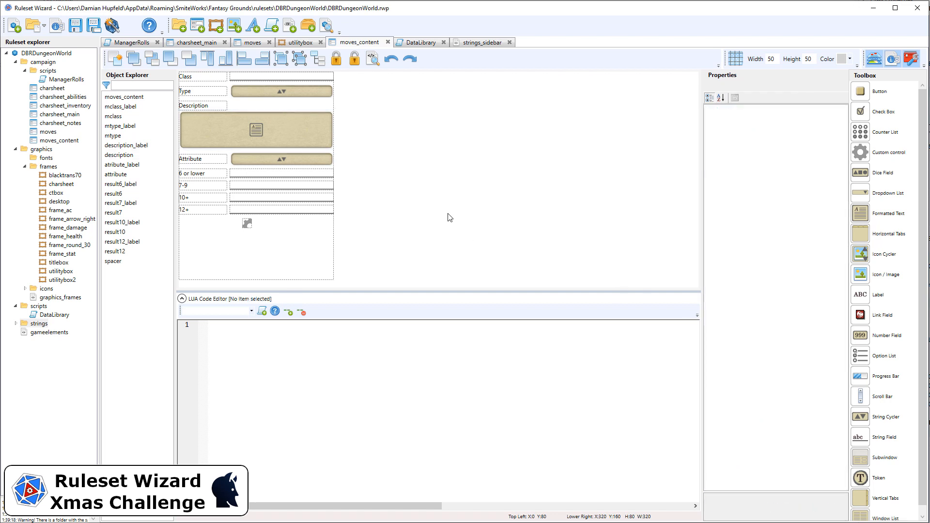
Generate the ruleset and reopen the Hack and Slash move in Fantasy Grounds
left_click(112, 25)
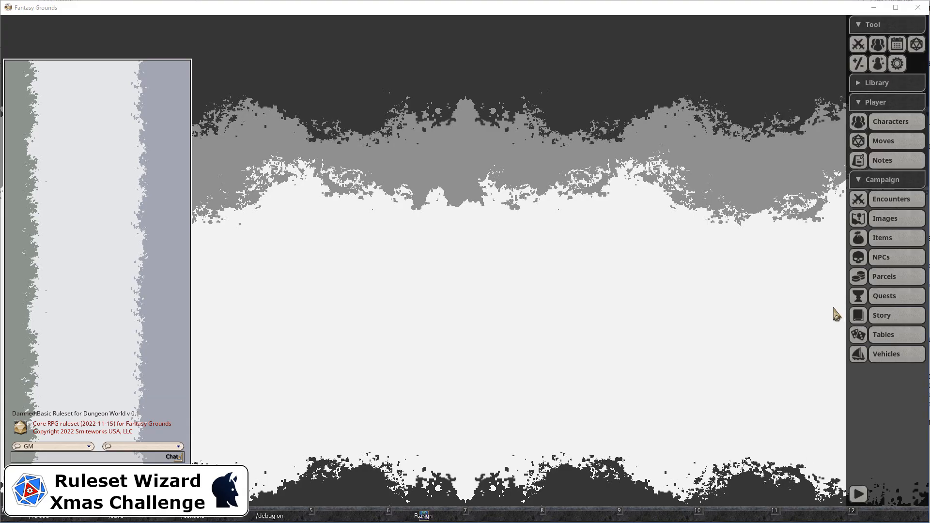
left_click(910, 140)
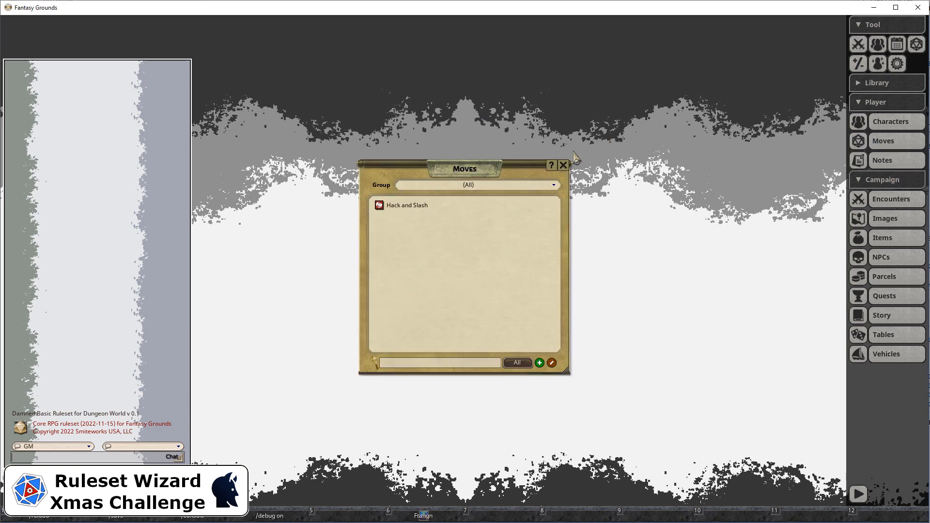
left_click(398, 207)
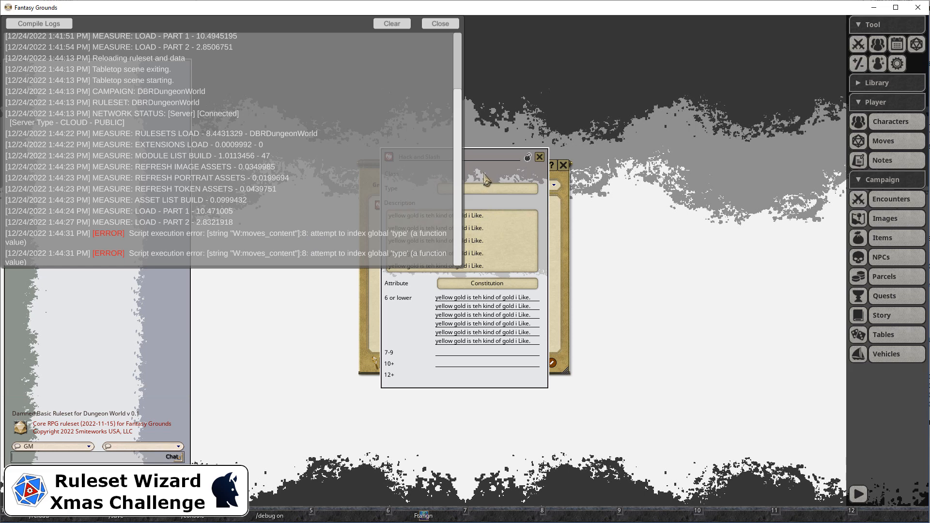
Close the console and merge the Hack and Slash description's separate lines into a single paragraph
left_click(446, 25)
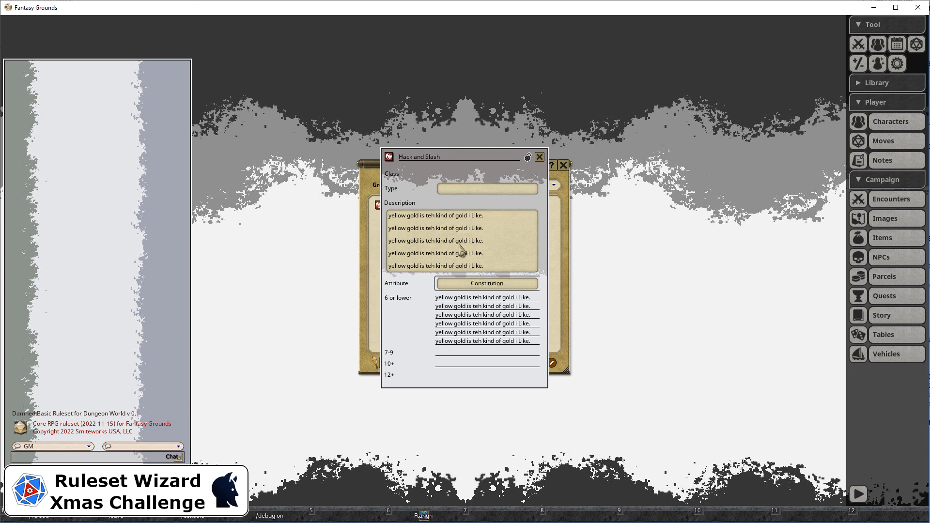
left_click(502, 223)
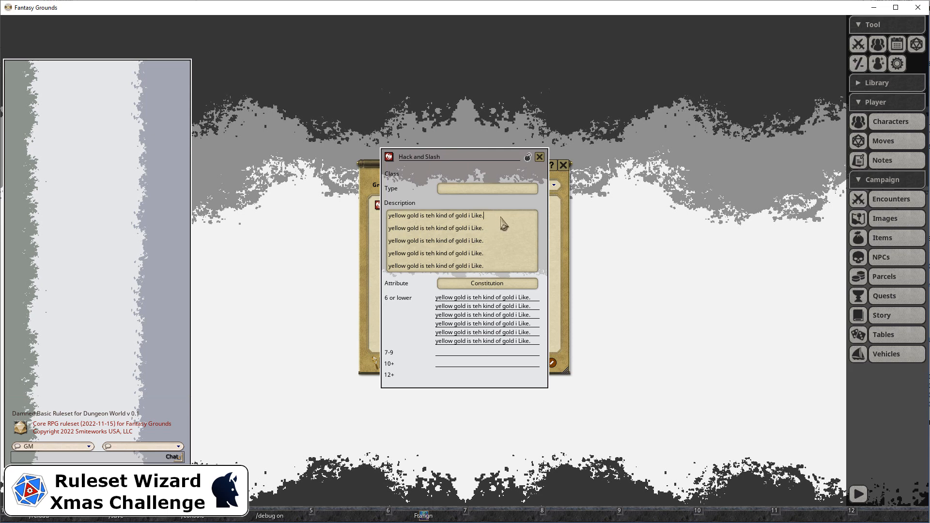
key("Delete")
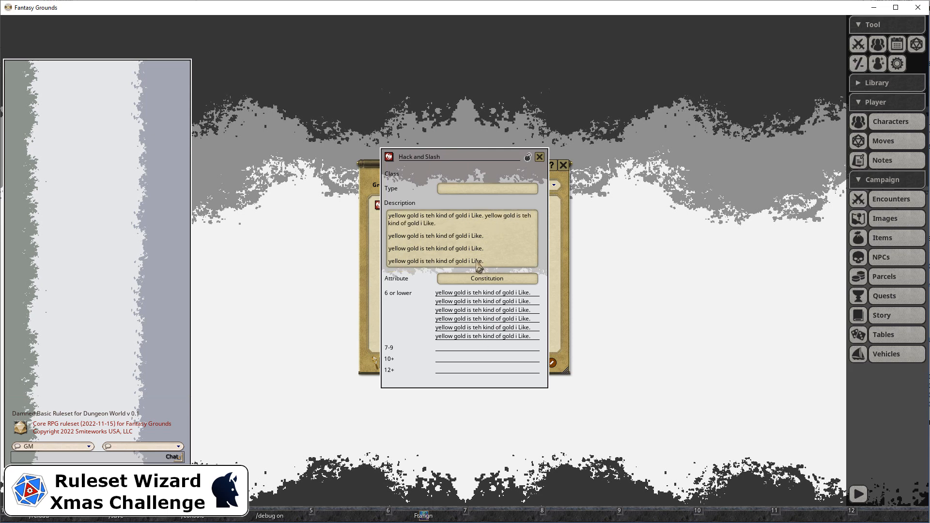
key("ctrl+a")
right_click(448, 243)
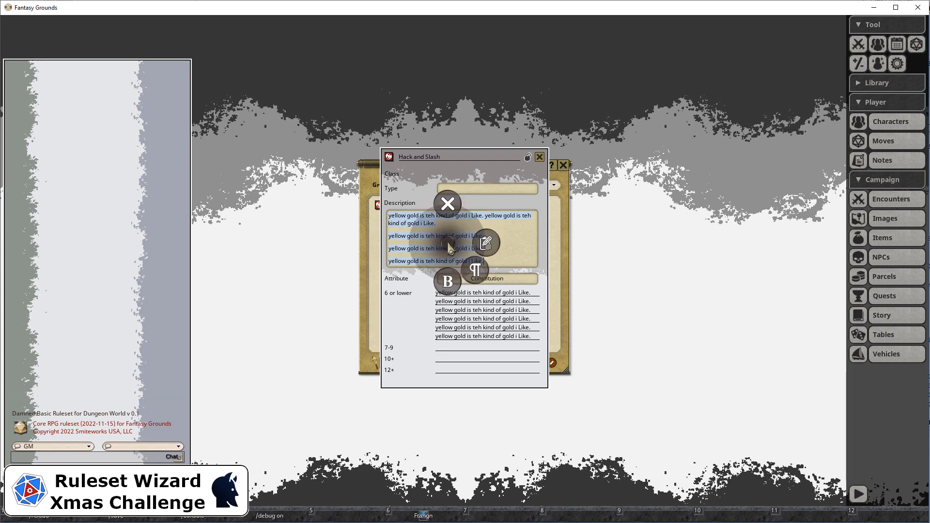
left_click(416, 245)
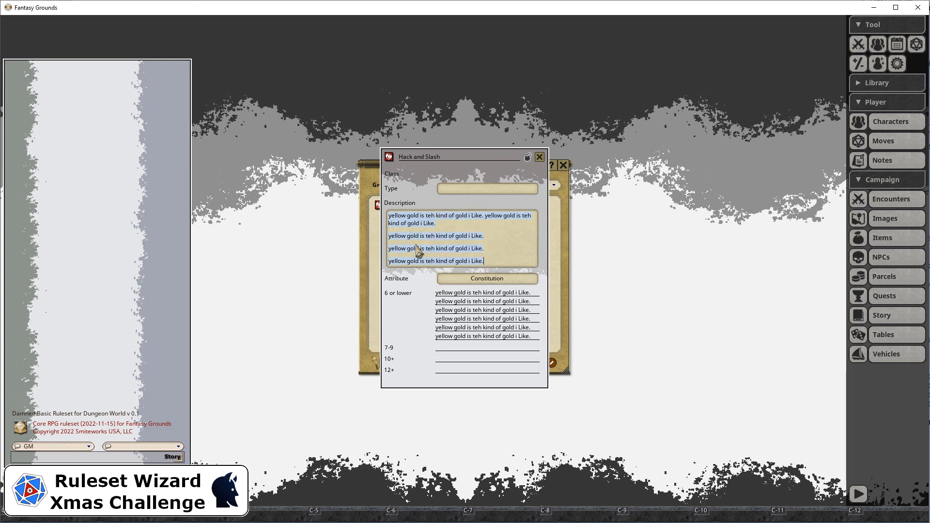
key("ctrl+m")
left_click(442, 240)
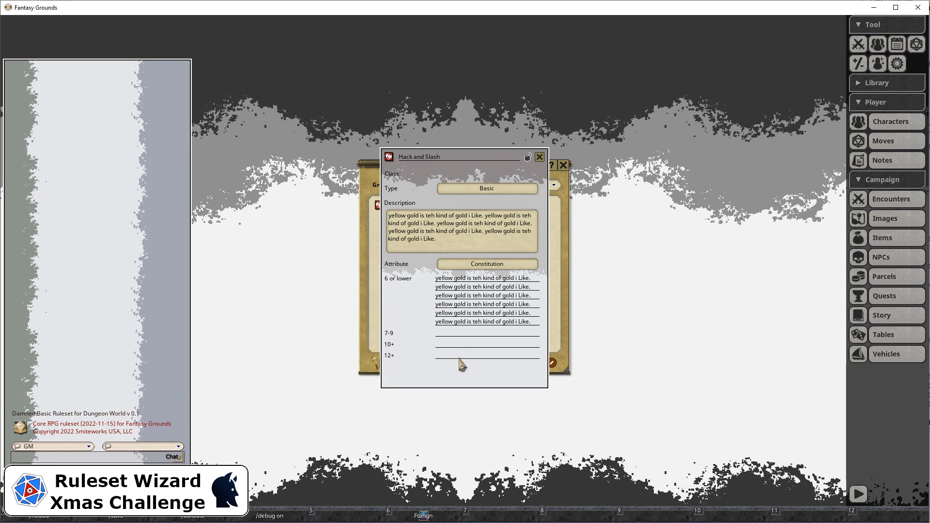
Toggle the move record's lock, then clear and close the error console
left_click(527, 157)
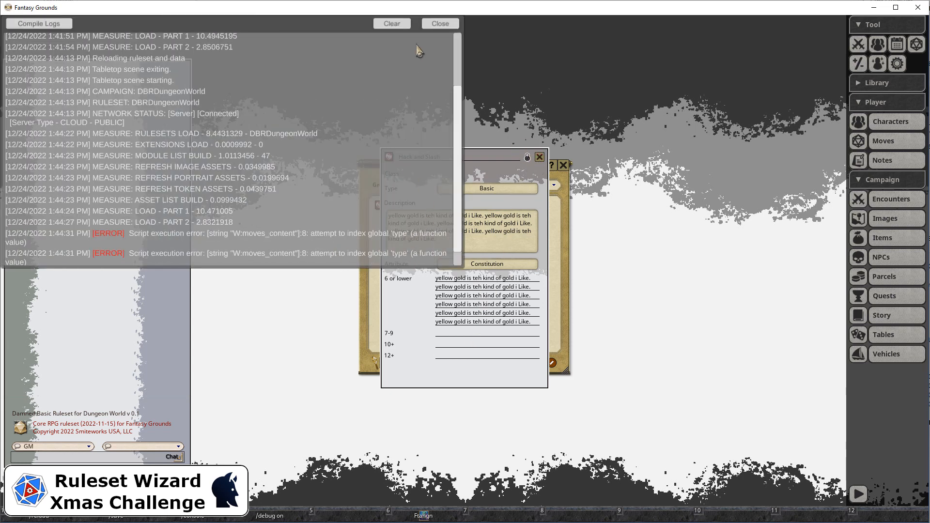
left_click(392, 23)
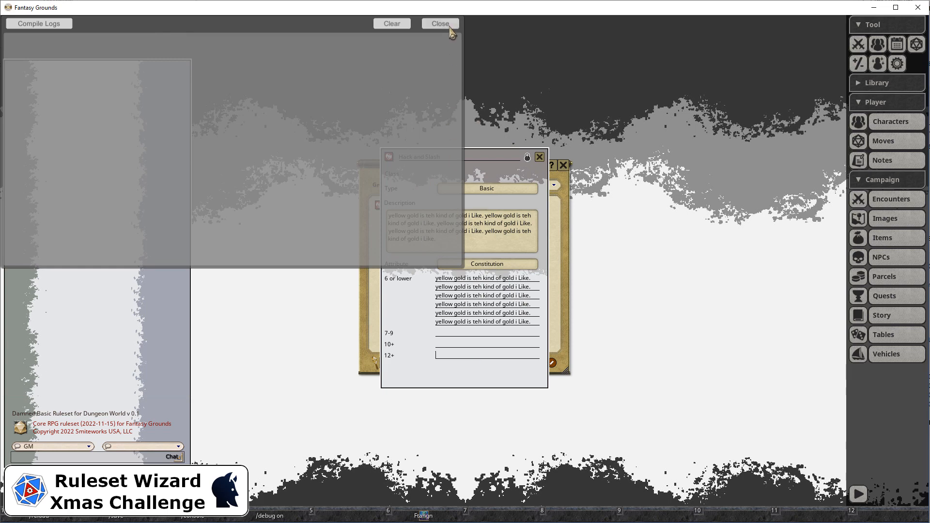
left_click(440, 23)
left_click(473, 335)
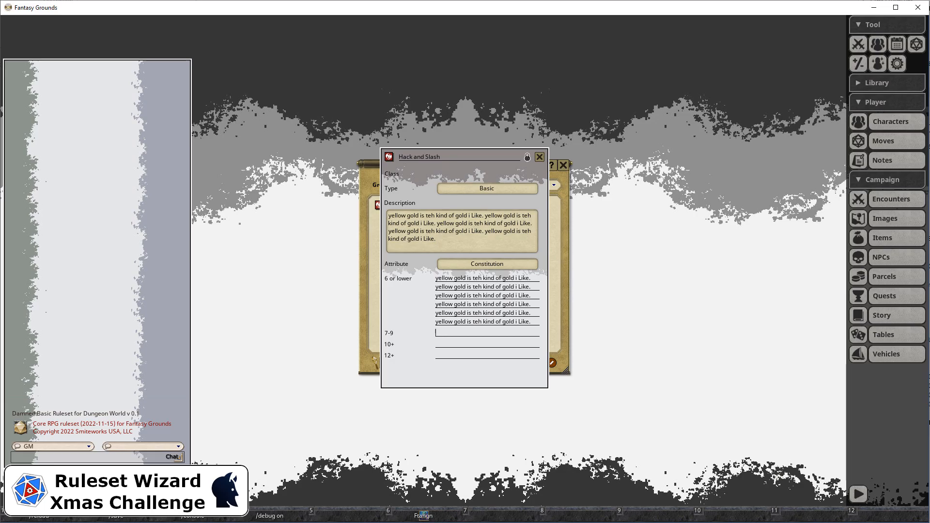
In the moves_content window's update script, change type.setReadOnly to mtype.setReadOnly
key("alt+Tab")
left_click_drag(384, 269, 179, 72)
left_click(385, 133)
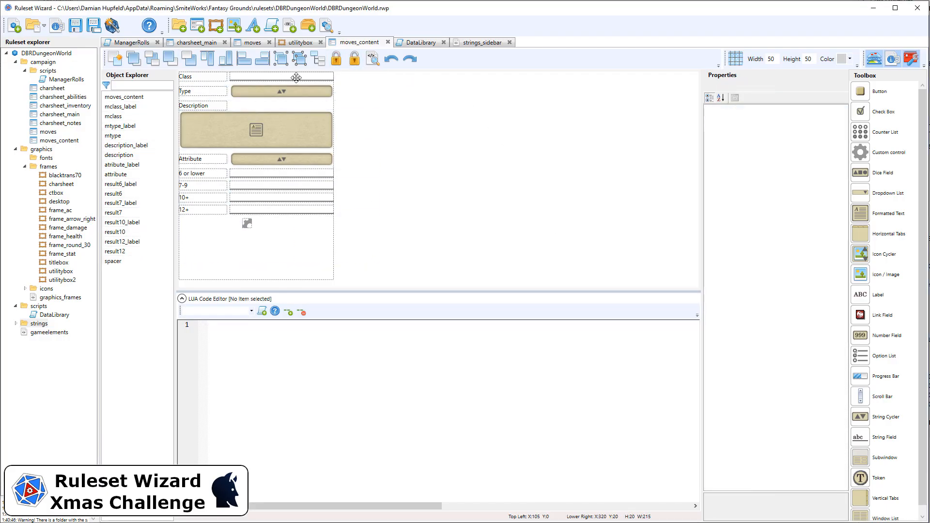
left_click(296, 78)
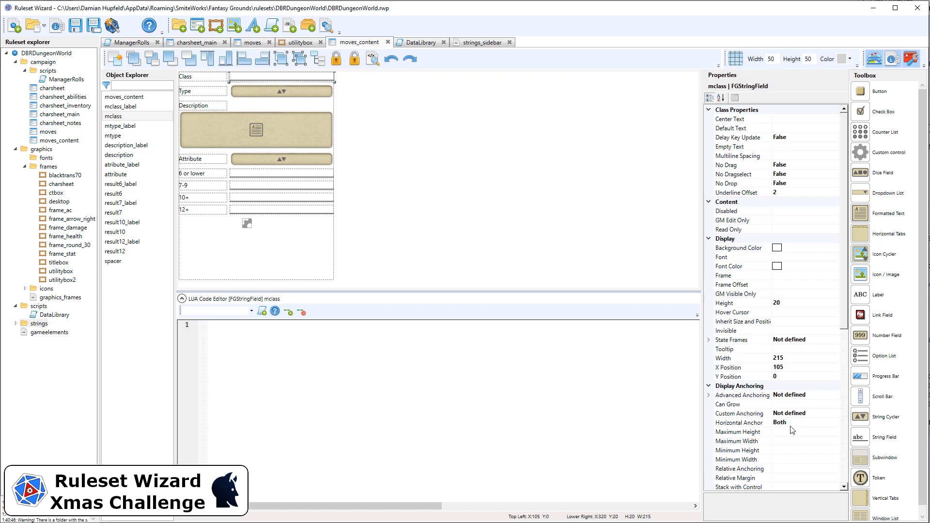
scroll(792, 430, "down", 3)
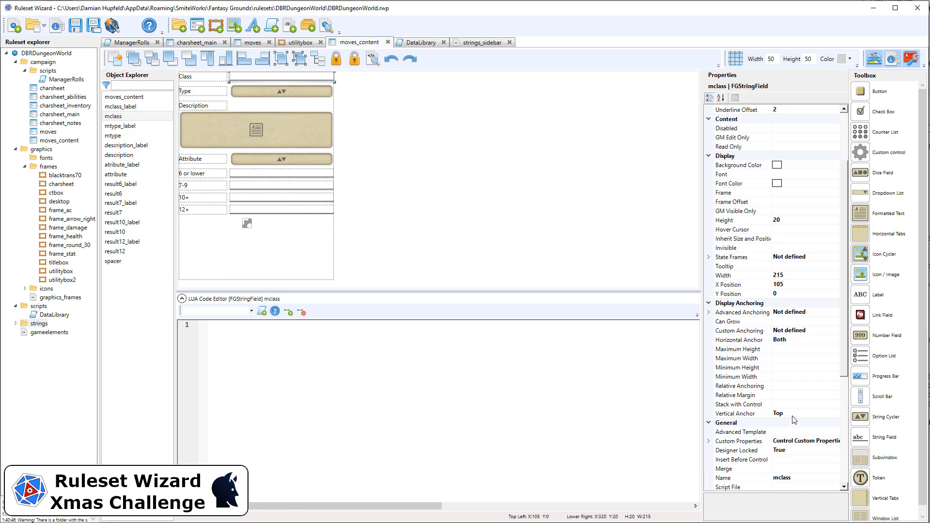
scroll(794, 419, "down", 2)
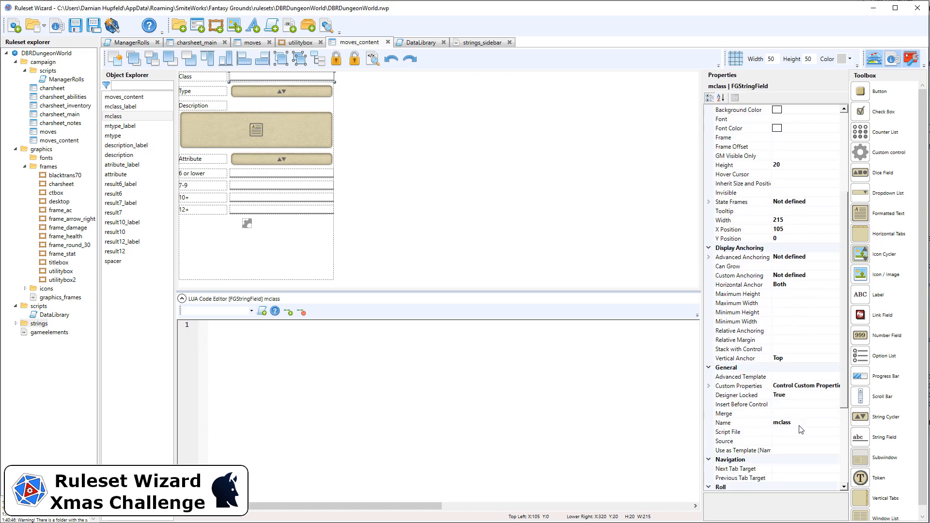
scroll(799, 429, "up", 5)
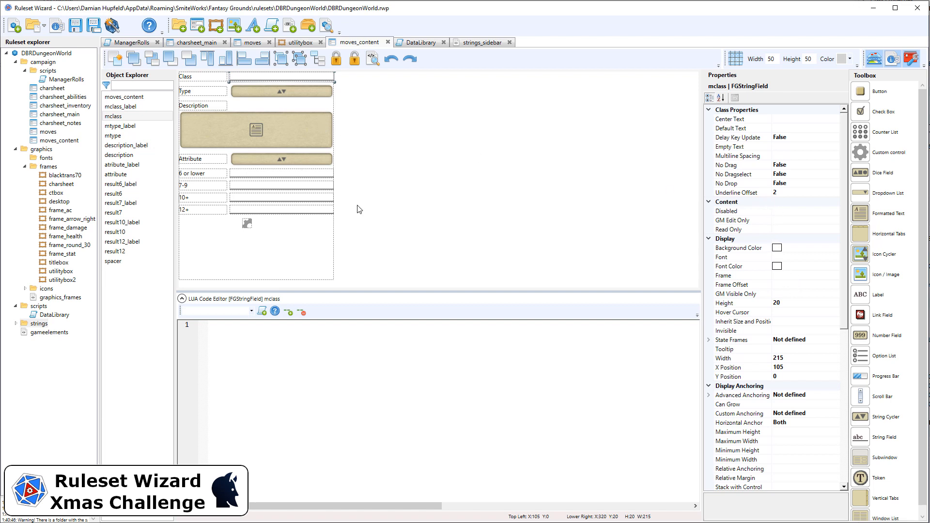
left_click(313, 107)
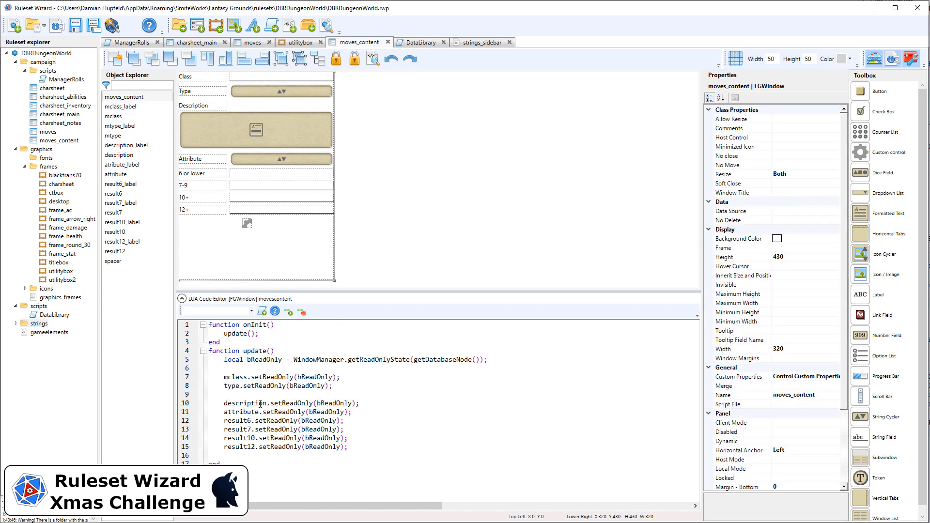
type("m")
left_click(247, 77)
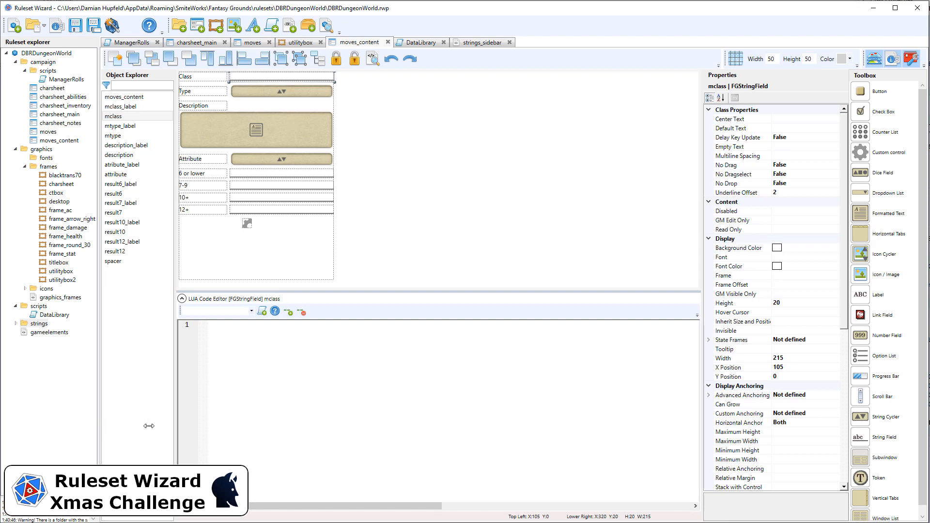
left_click_drag(98, 424, 277, 425)
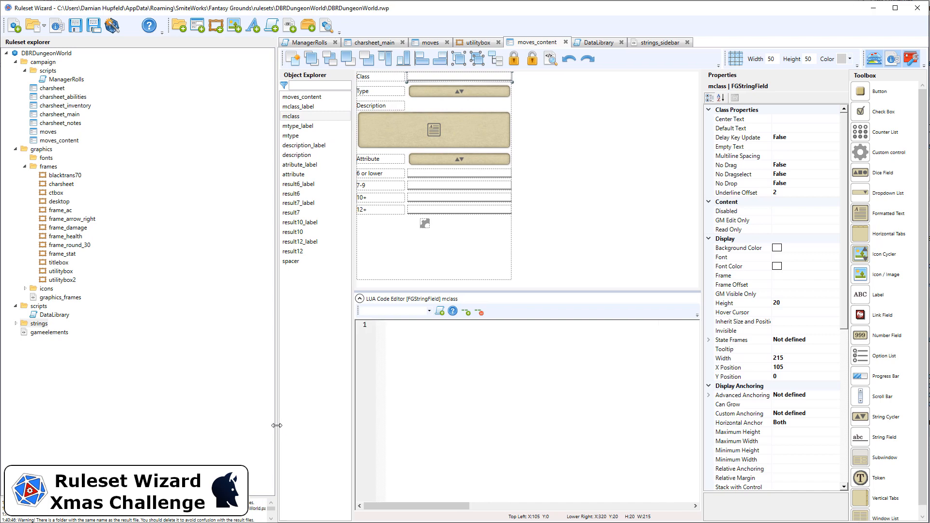
left_click_drag(276, 425, 85, 420)
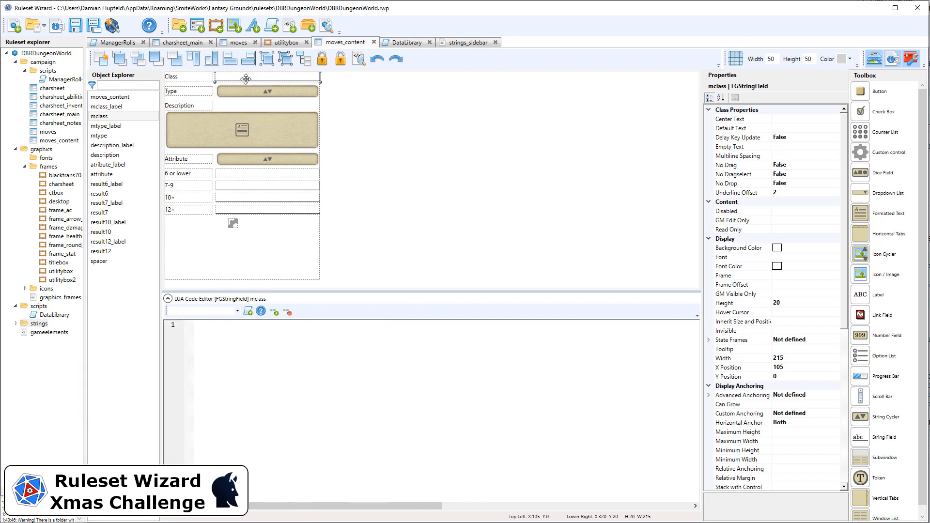
Select result6, result7, result10 and result12 together and set their Width to 210
scroll(802, 294, "down", 4)
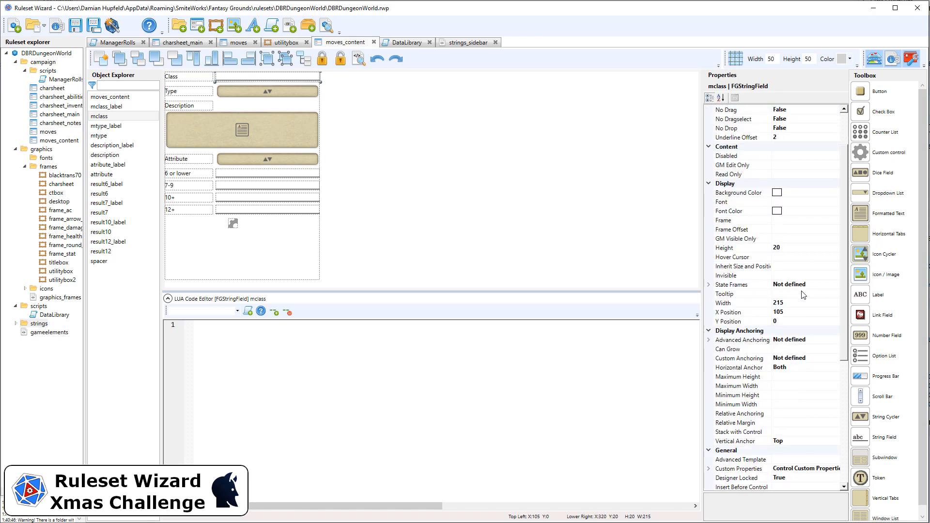
left_click(308, 186)
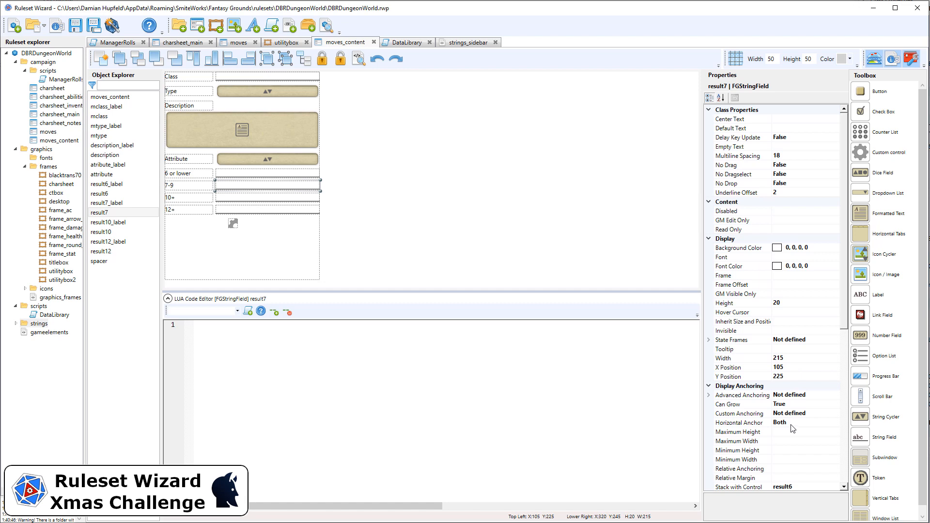
left_click(315, 78)
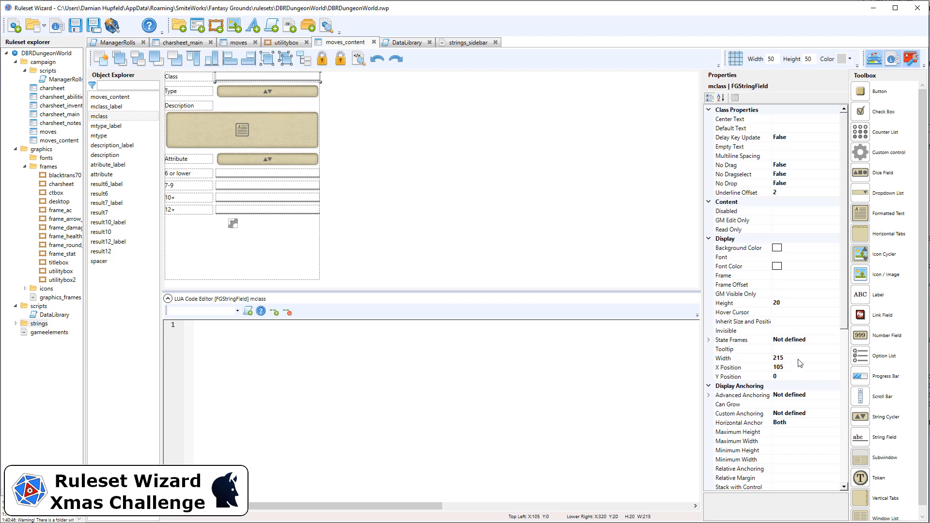
left_click(312, 209)
left_click(314, 197, "ctrl")
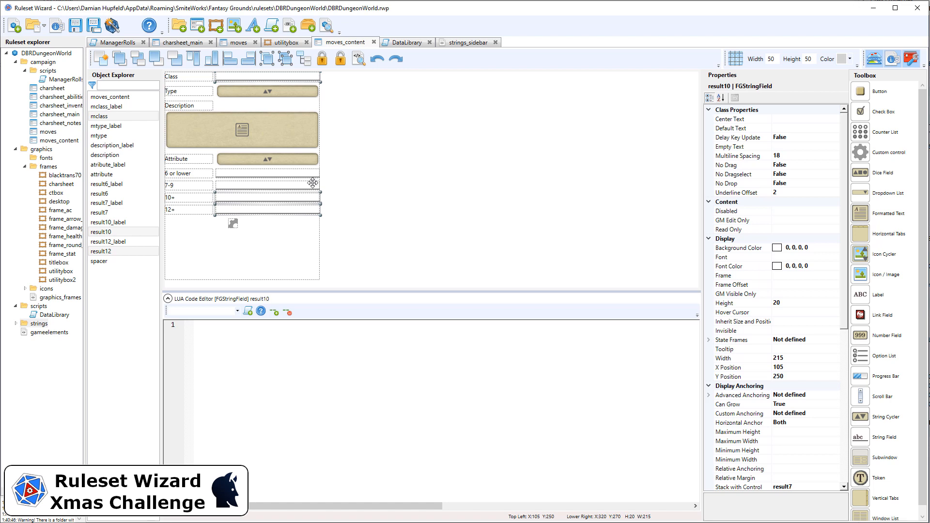
left_click(313, 185, "ctrl")
left_click(313, 174, "ctrl")
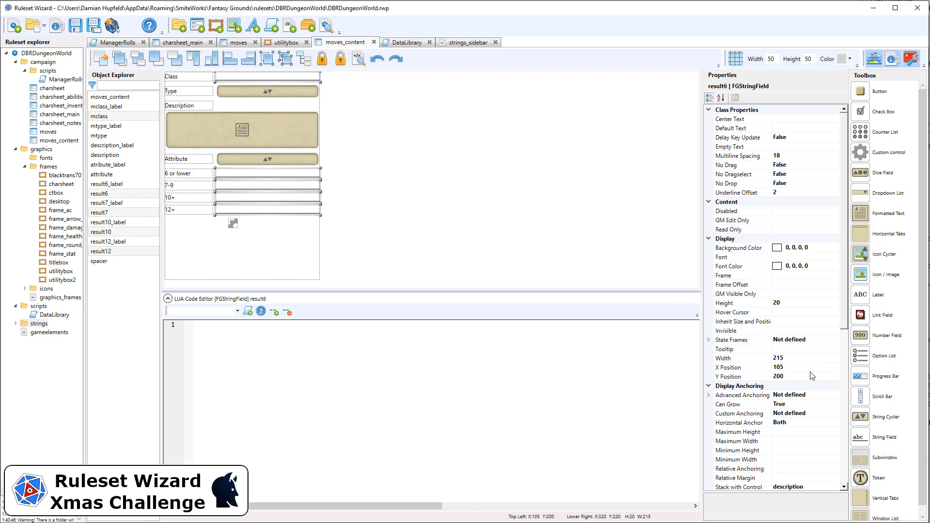
left_click(826, 357)
type("2")
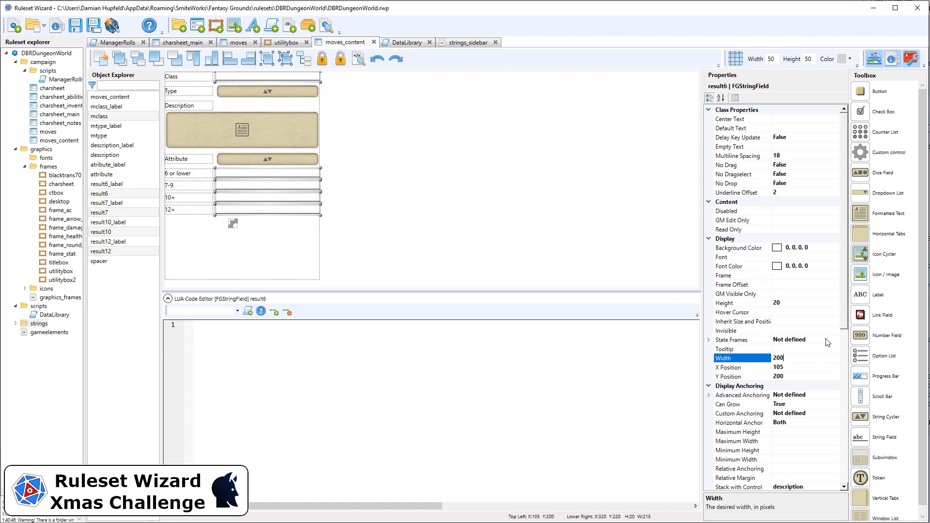
type("00")
key("Return")
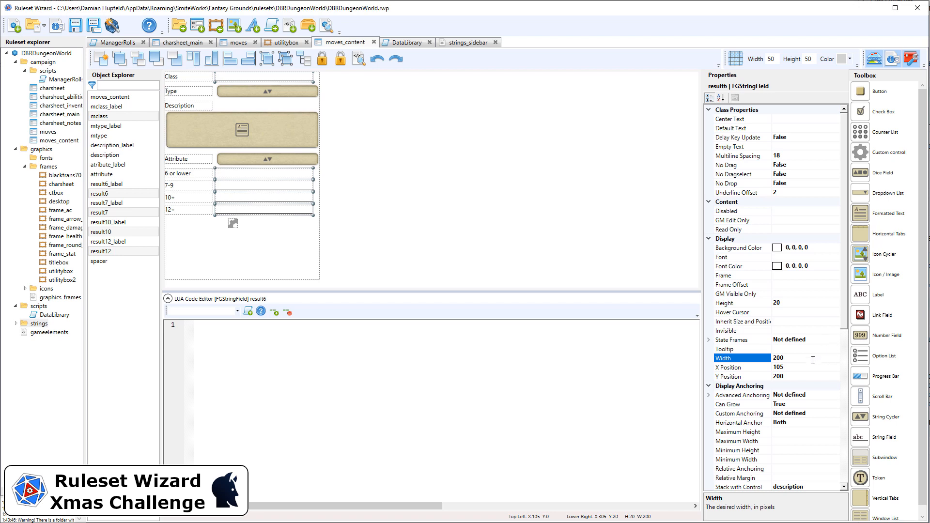
left_click(812, 361)
type("210")
key("Return")
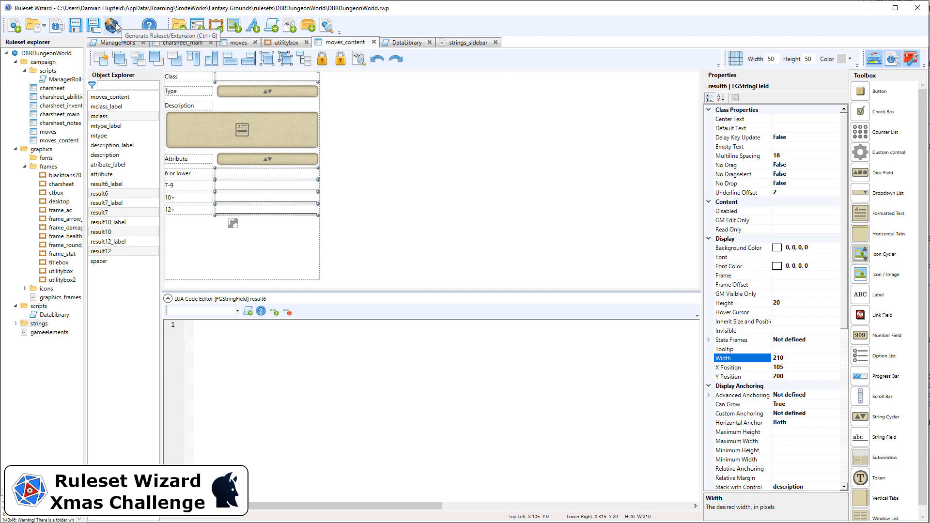
Generate the ruleset, reload it in Fantasy Grounds and reopen the Hack and Slash move for editing
left_click(320, 59)
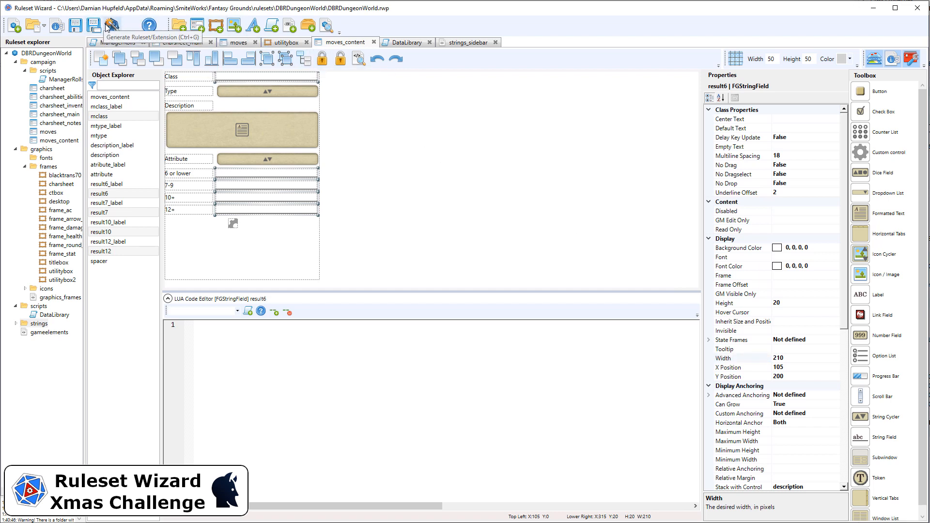
left_click(112, 26)
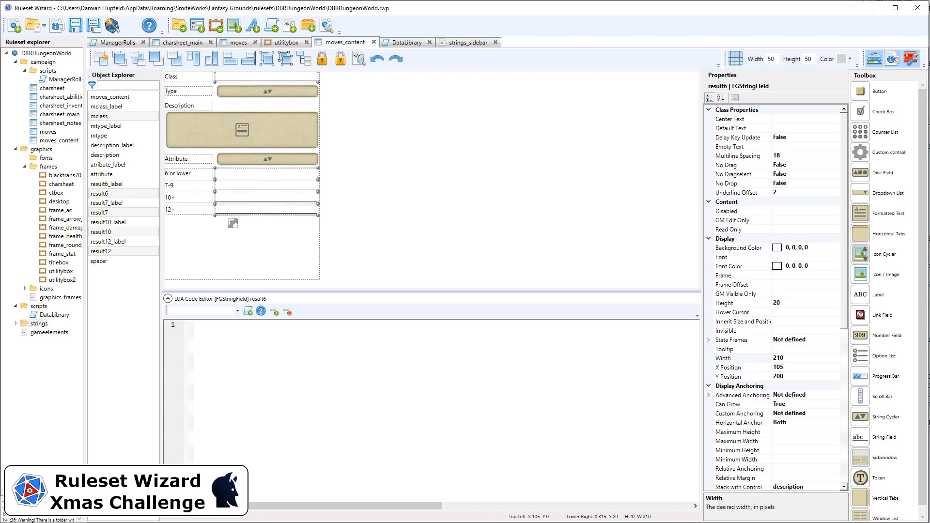
key("alt+Tab")
key("Tab")
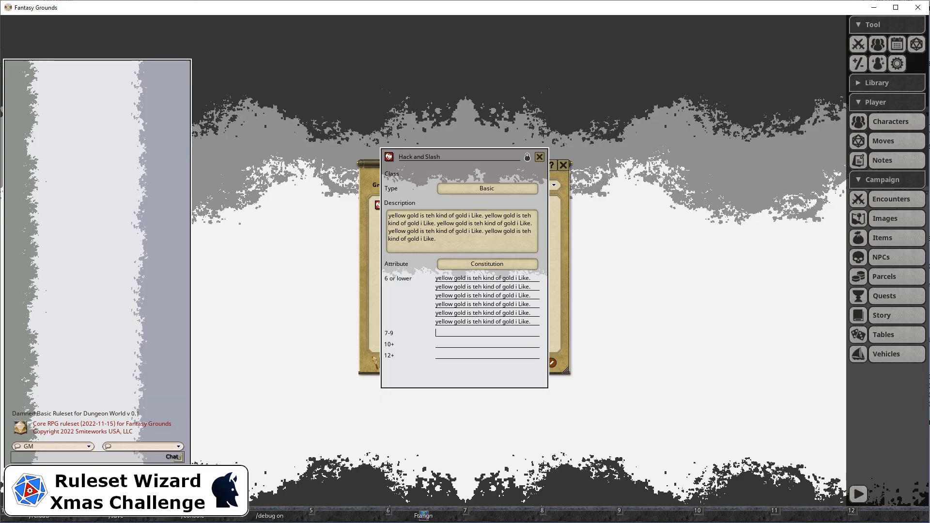
key("F1")
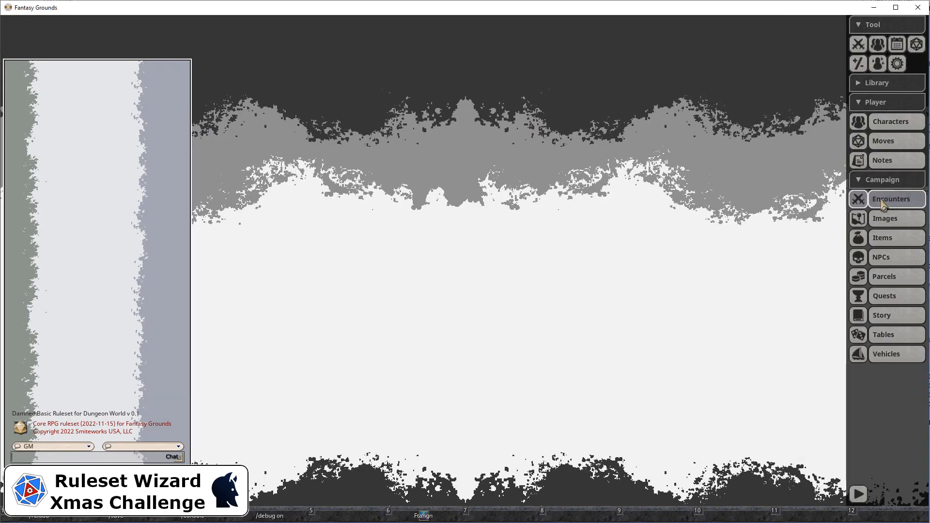
left_click(883, 201)
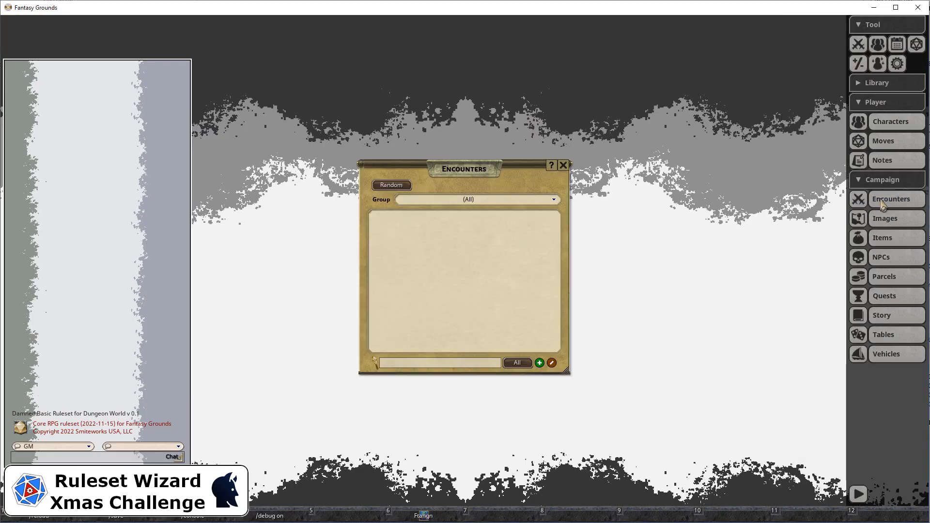
left_click(883, 201)
left_click(884, 141)
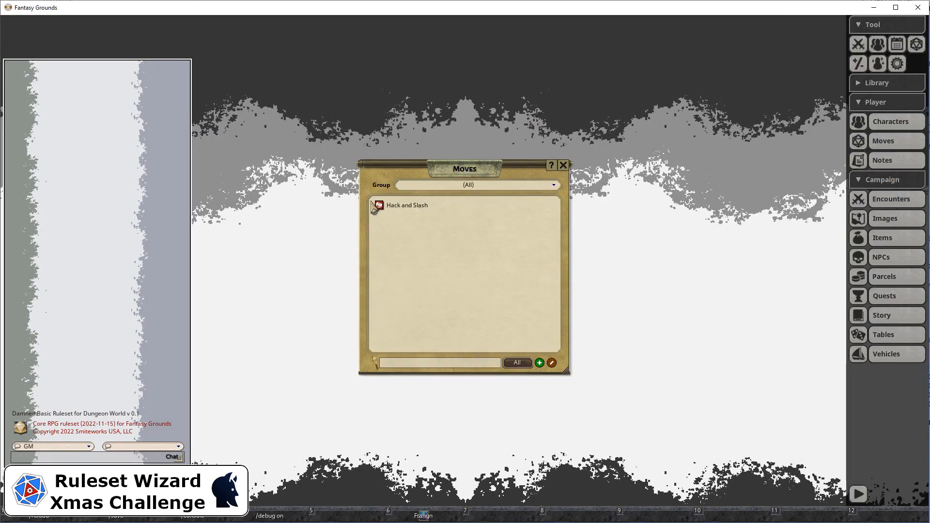
left_click_drag(491, 517, 498, 517)
left_click(499, 516)
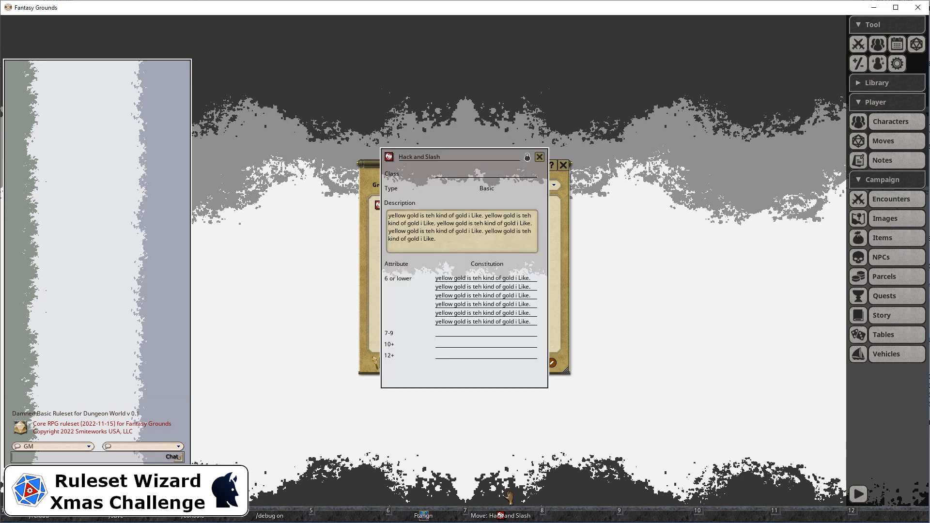
left_click(528, 157)
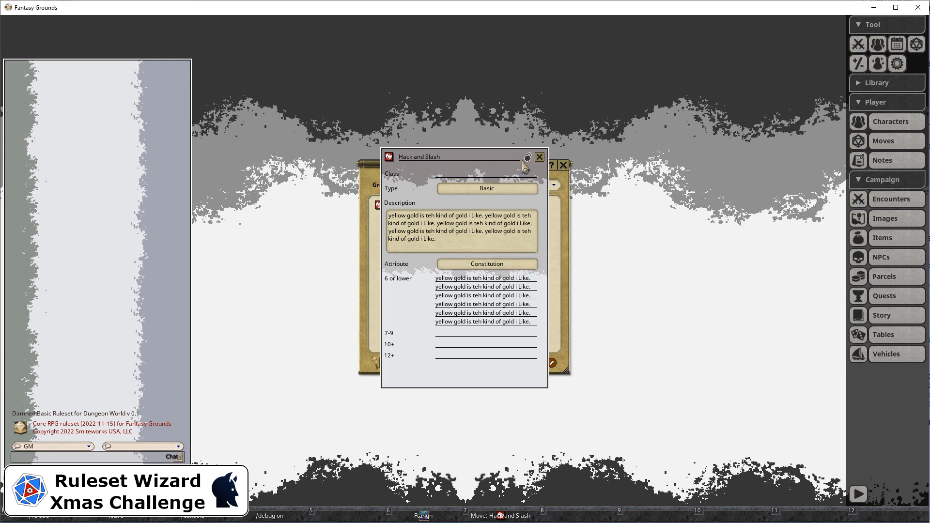
Enter Fighter as the move's Class, then lock and close the Hack and Slash record
type("Fi")
type("hter")
left_click(473, 337)
left_click(528, 157)
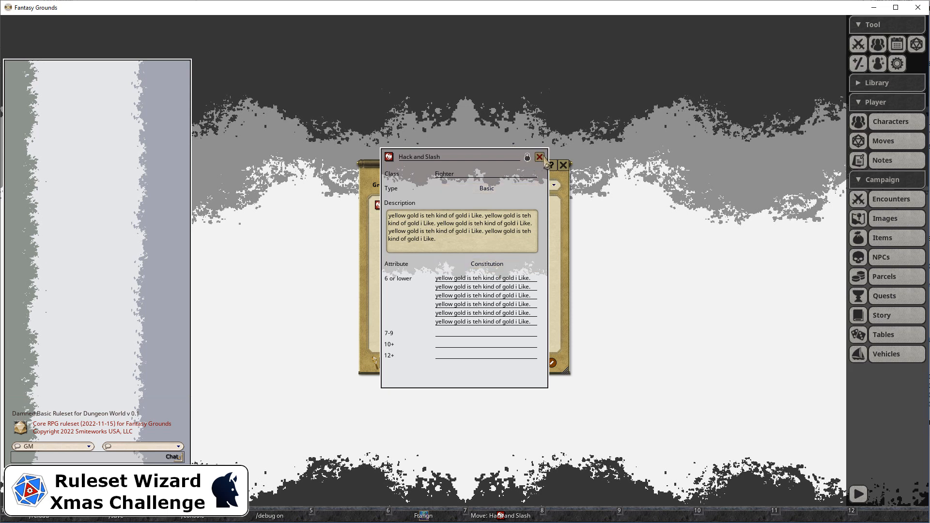
left_click(539, 157)
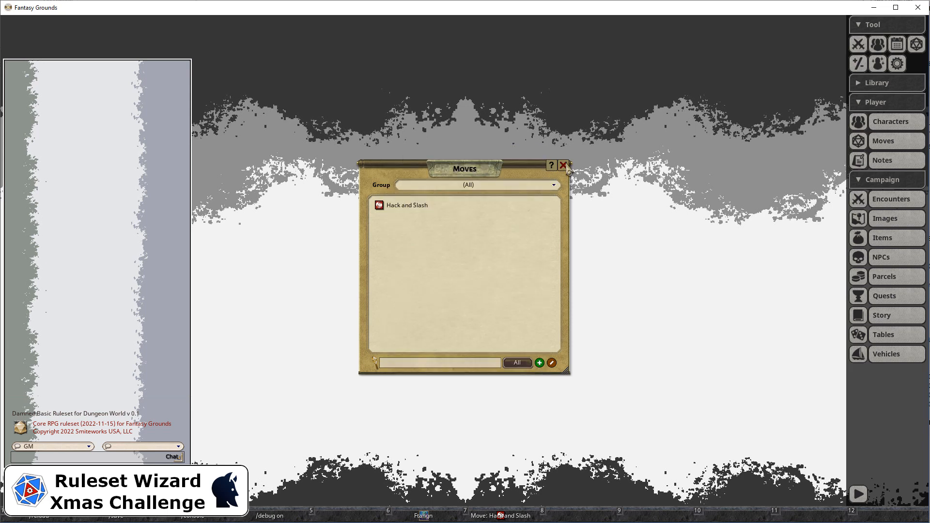